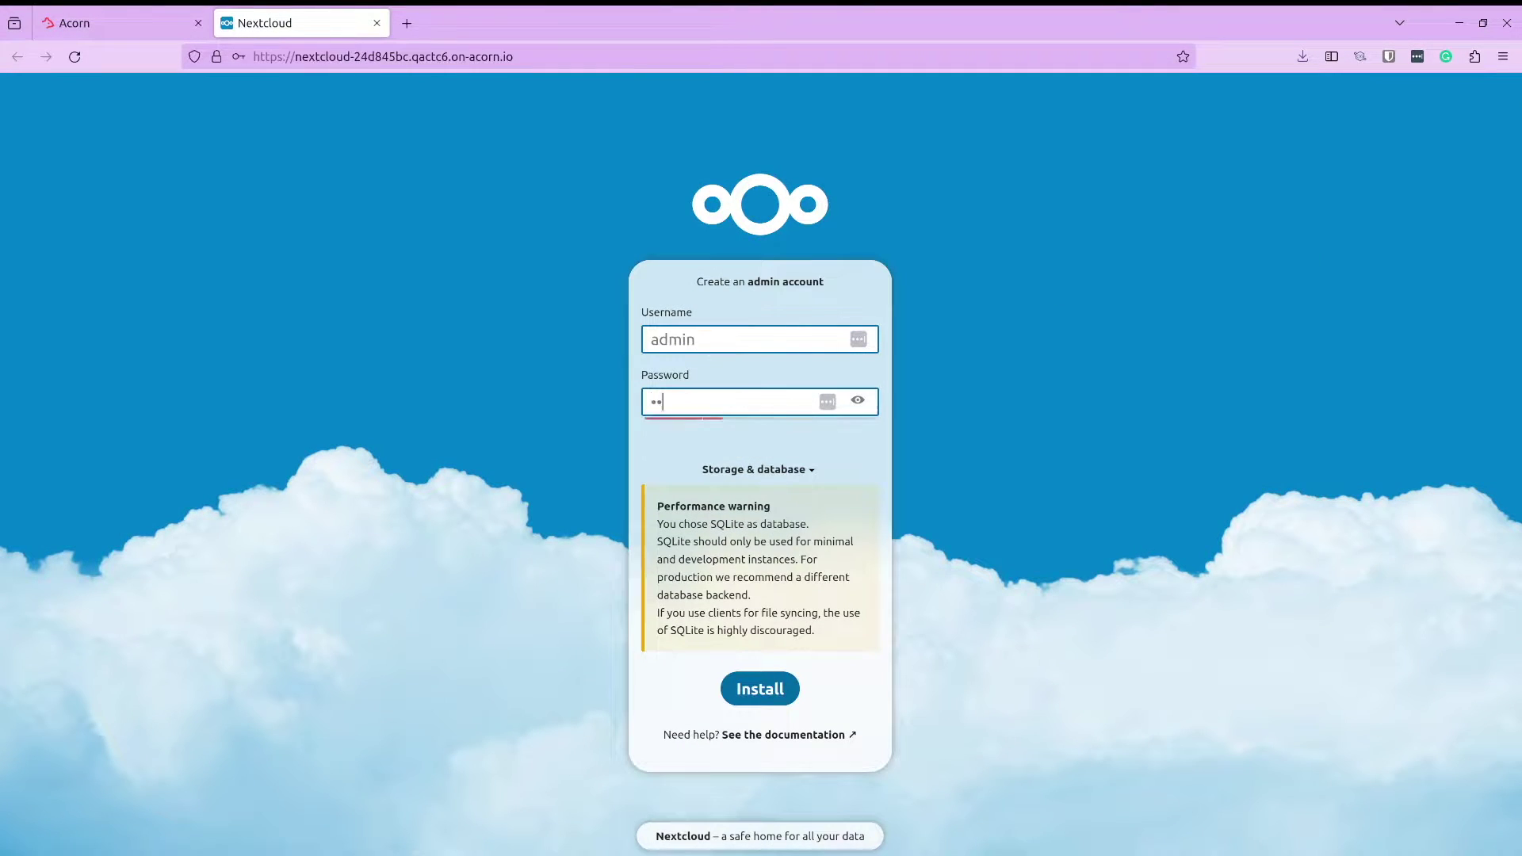
Install Nextcloud with the admin account and decline saving the login in Firefox
click(772, 686)
click(471, 266)
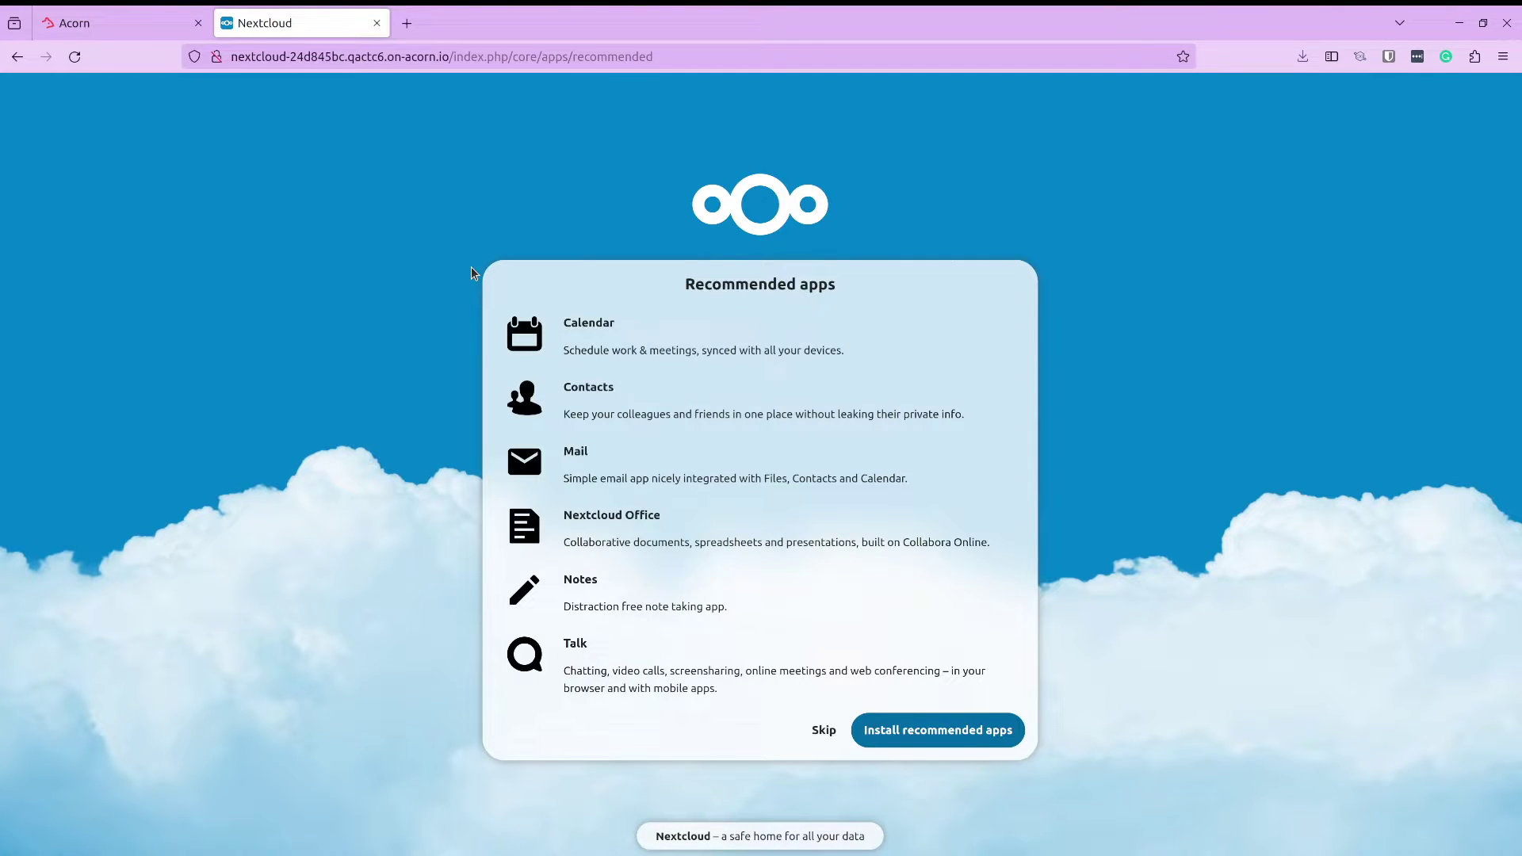
Install the recommended apps and step through all welcome tour slides to reach the Dashboard
click(944, 730)
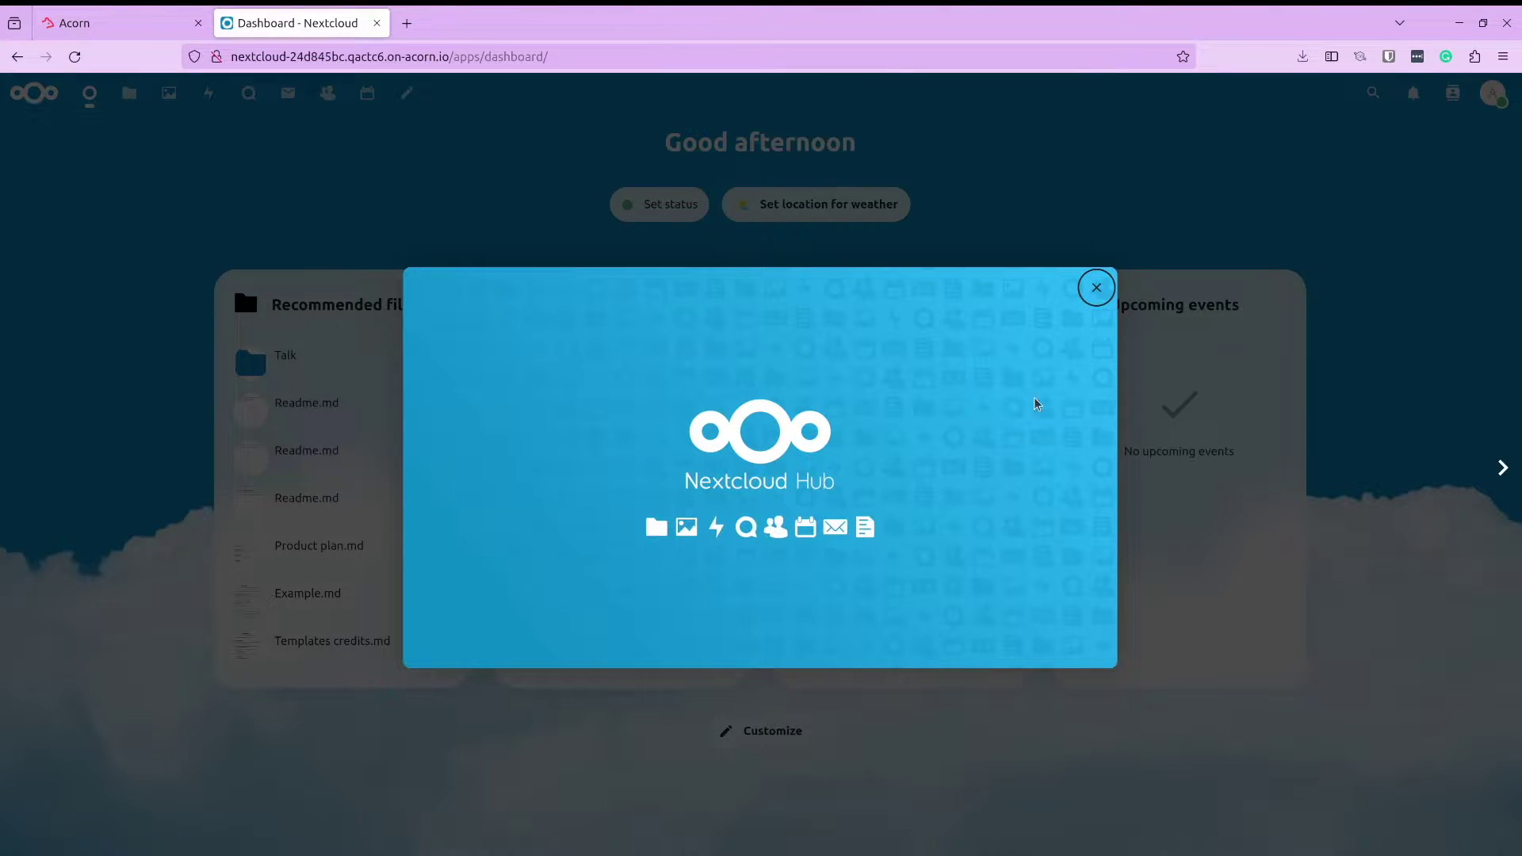
click(1500, 470)
click(1501, 470)
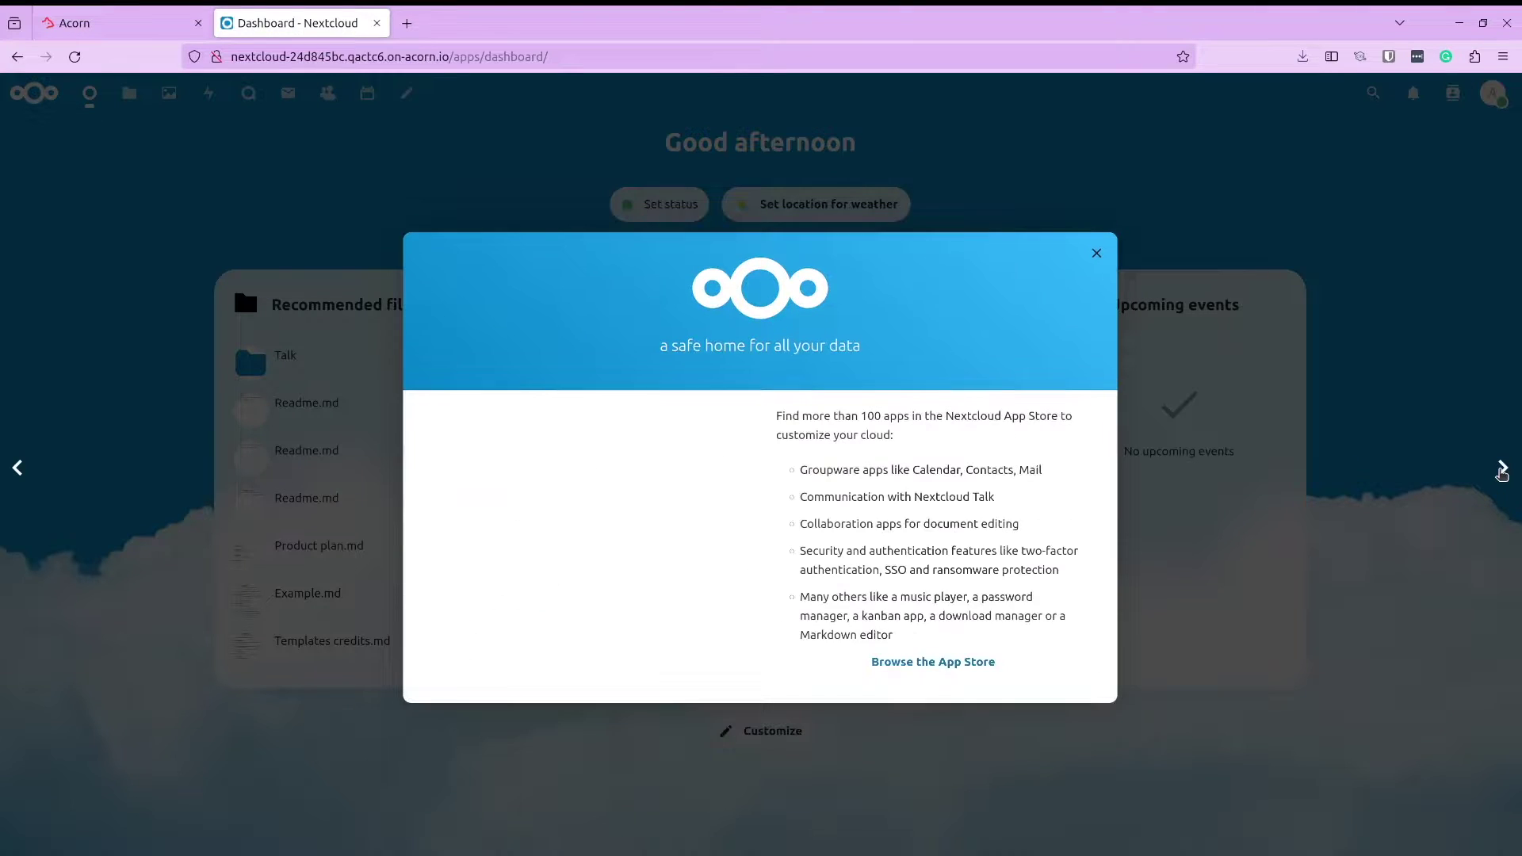
click(1500, 470)
click(1501, 473)
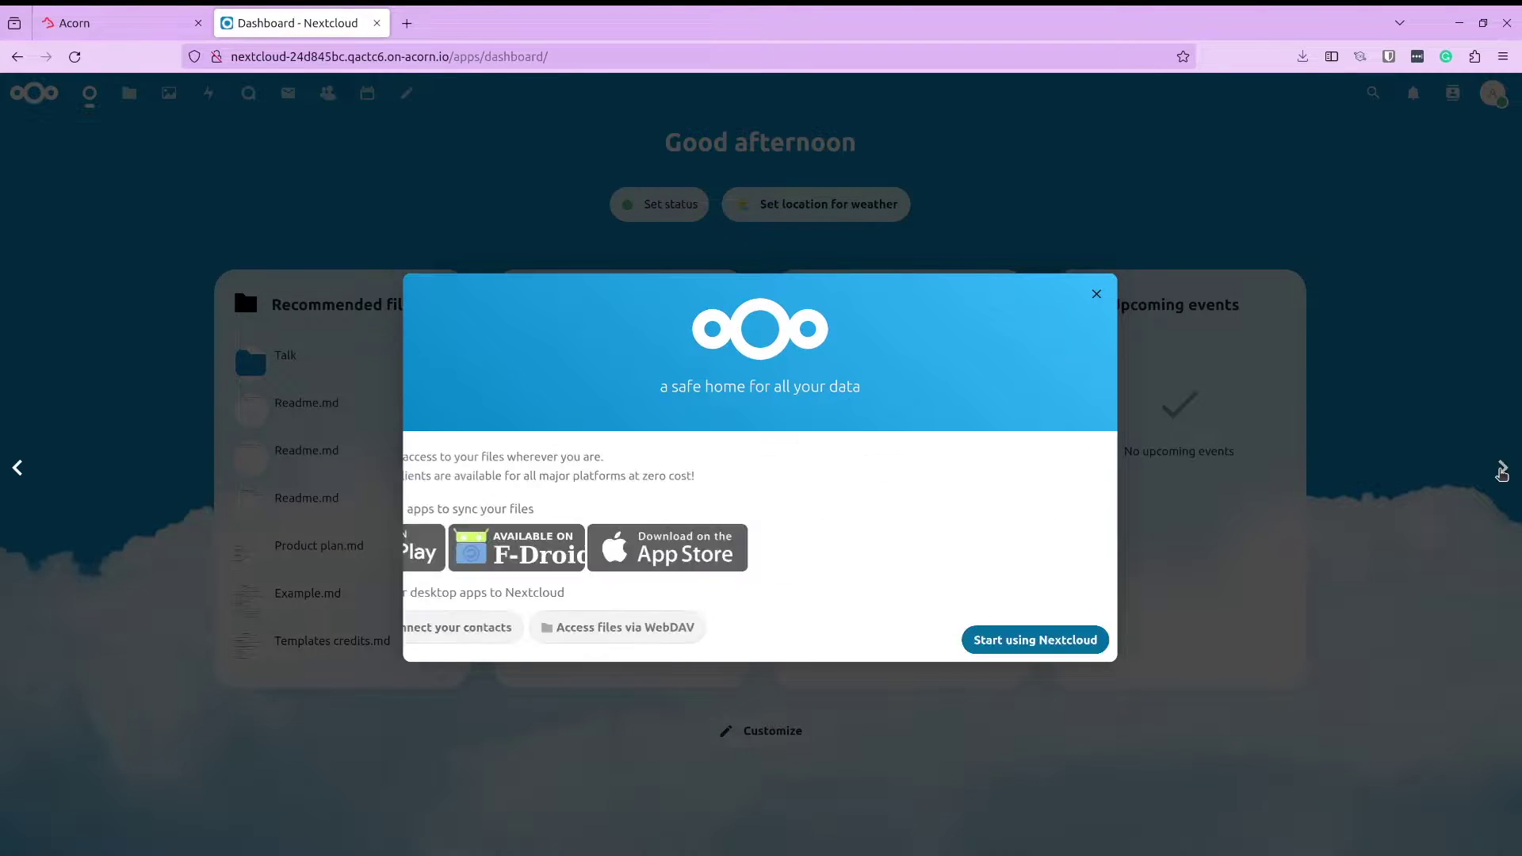
click(1500, 476)
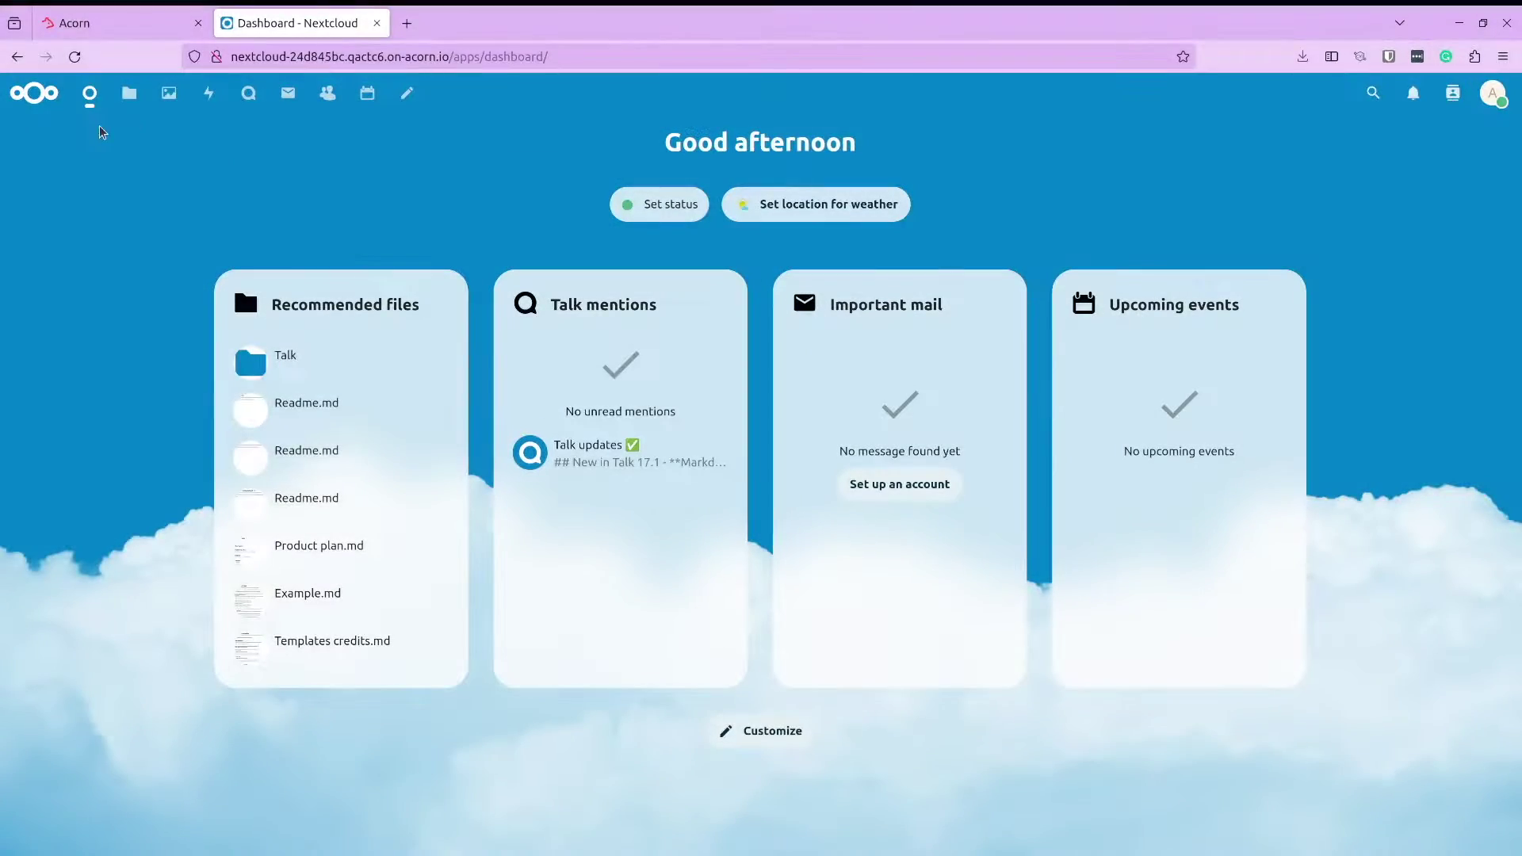
In Files, create a new text file named hello-world.md from the Readme template
click(123, 97)
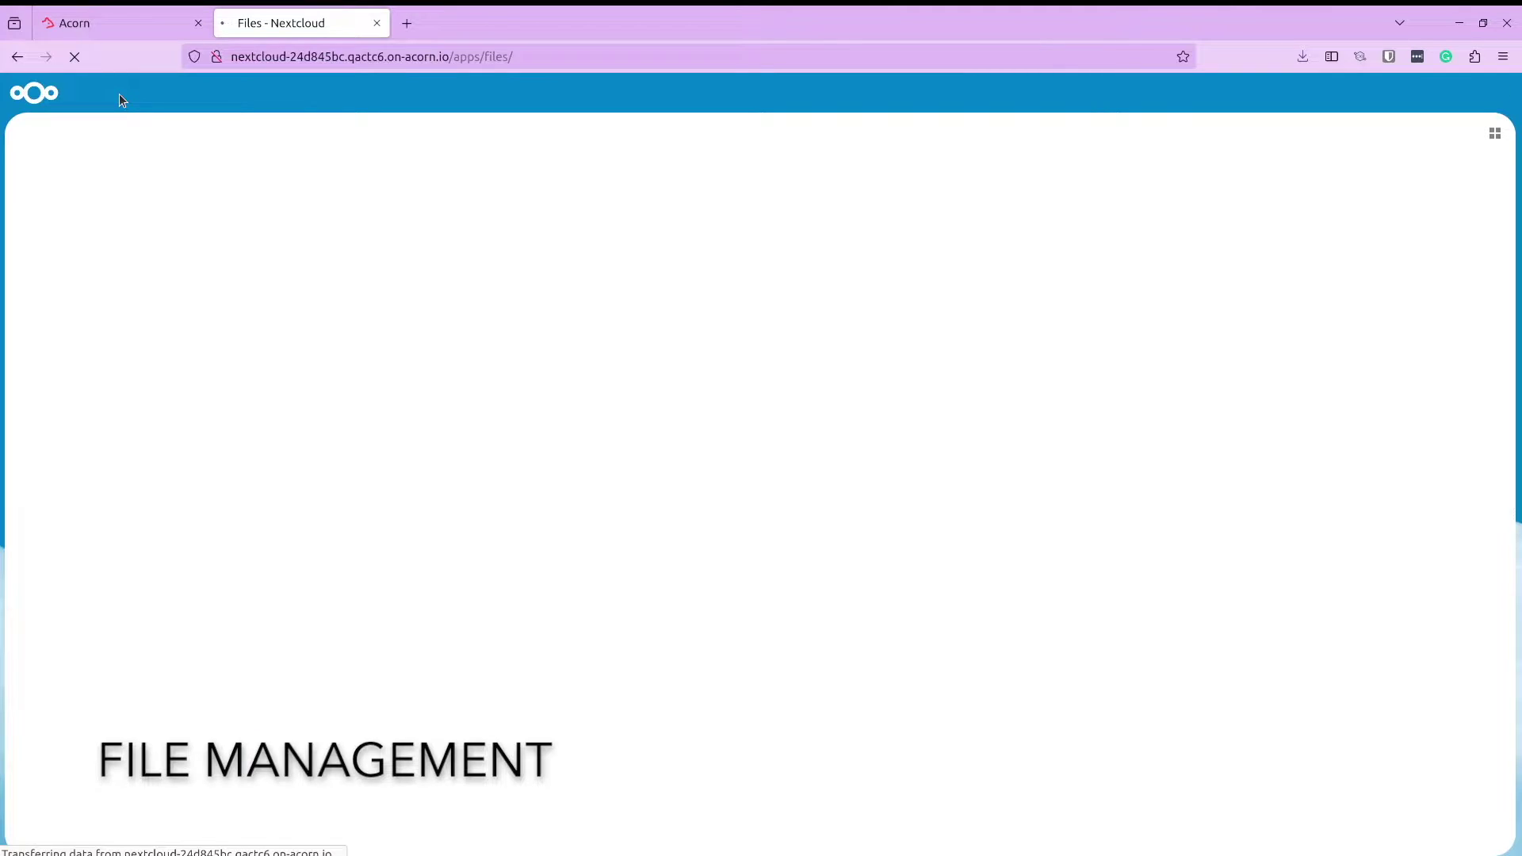
click(374, 132)
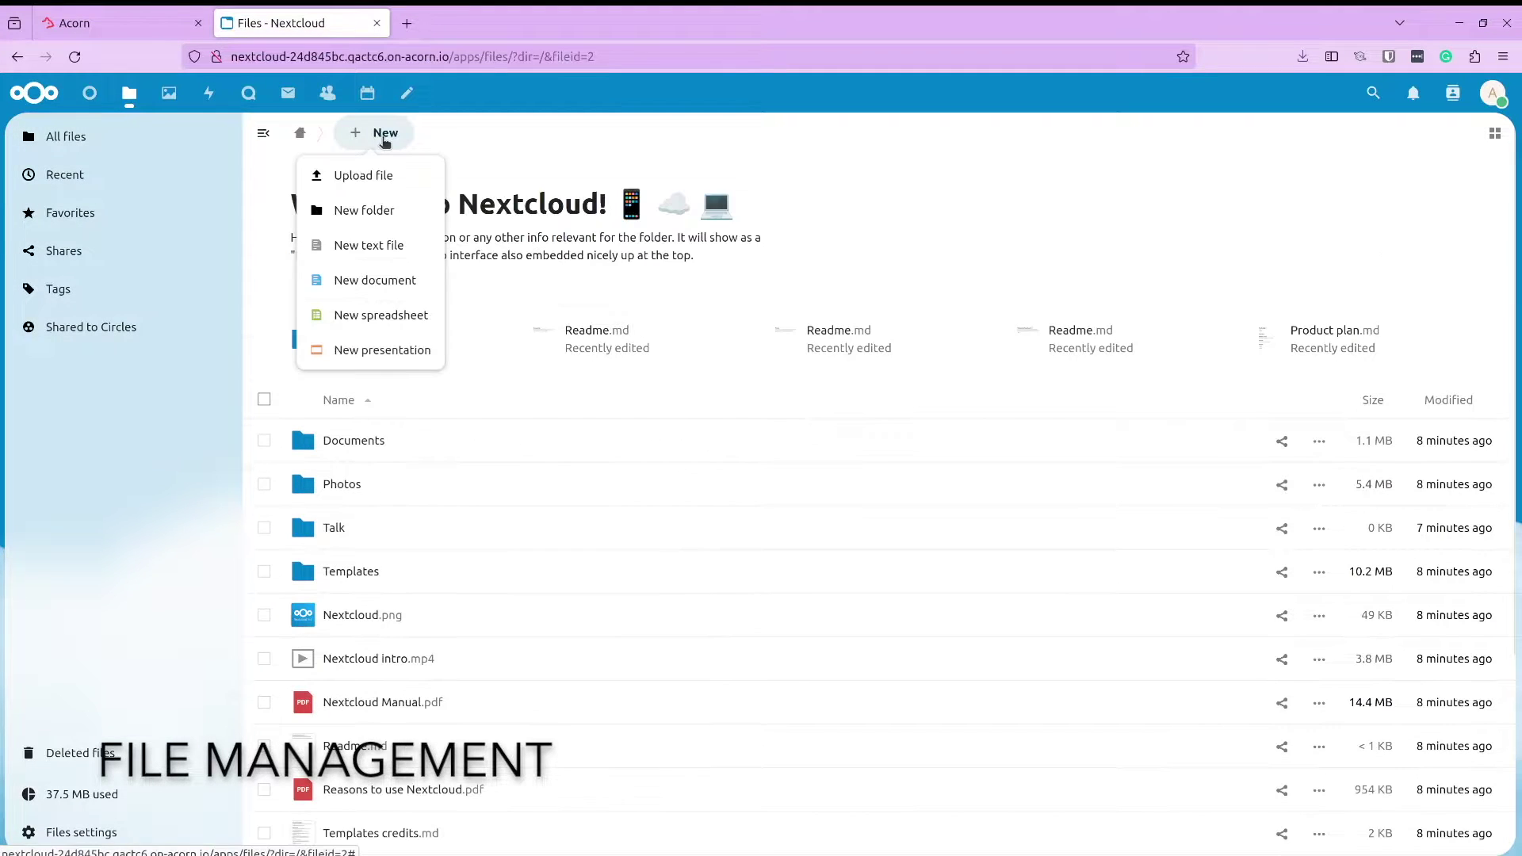
click(389, 244)
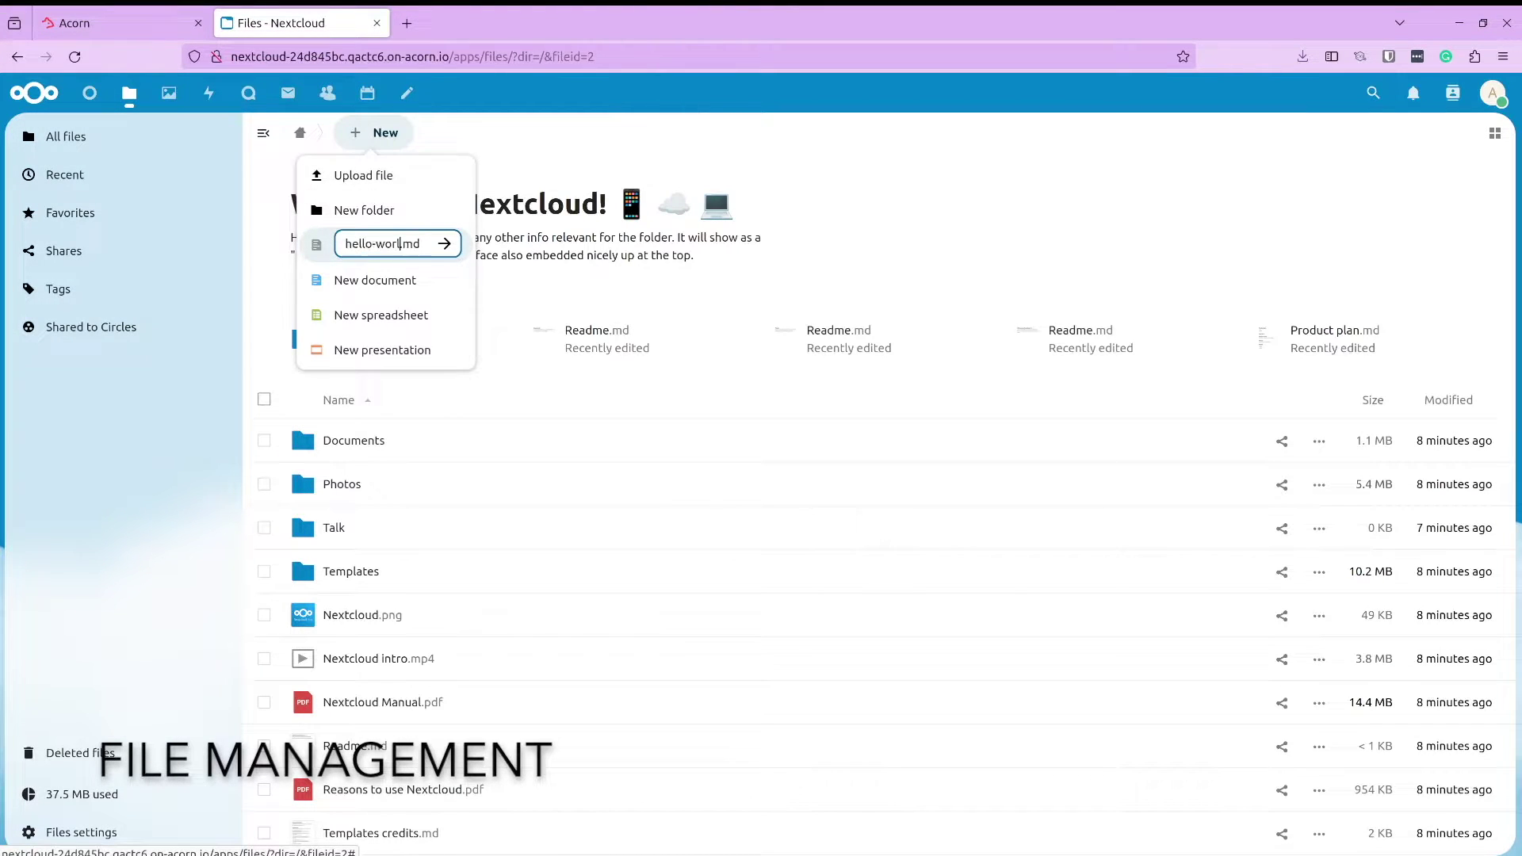
key(Return)
click(682, 444)
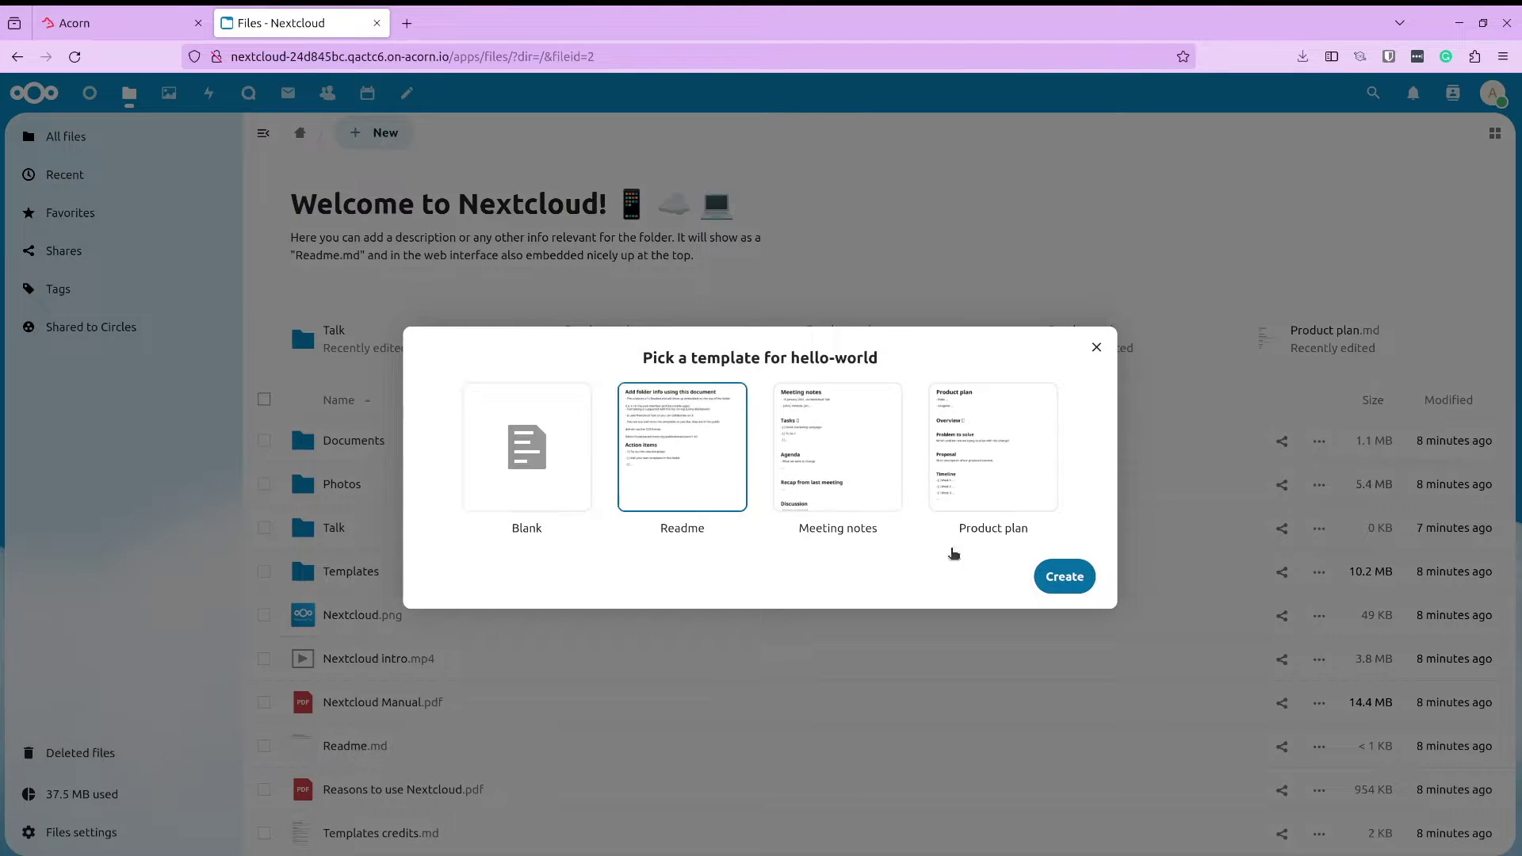
click(1063, 576)
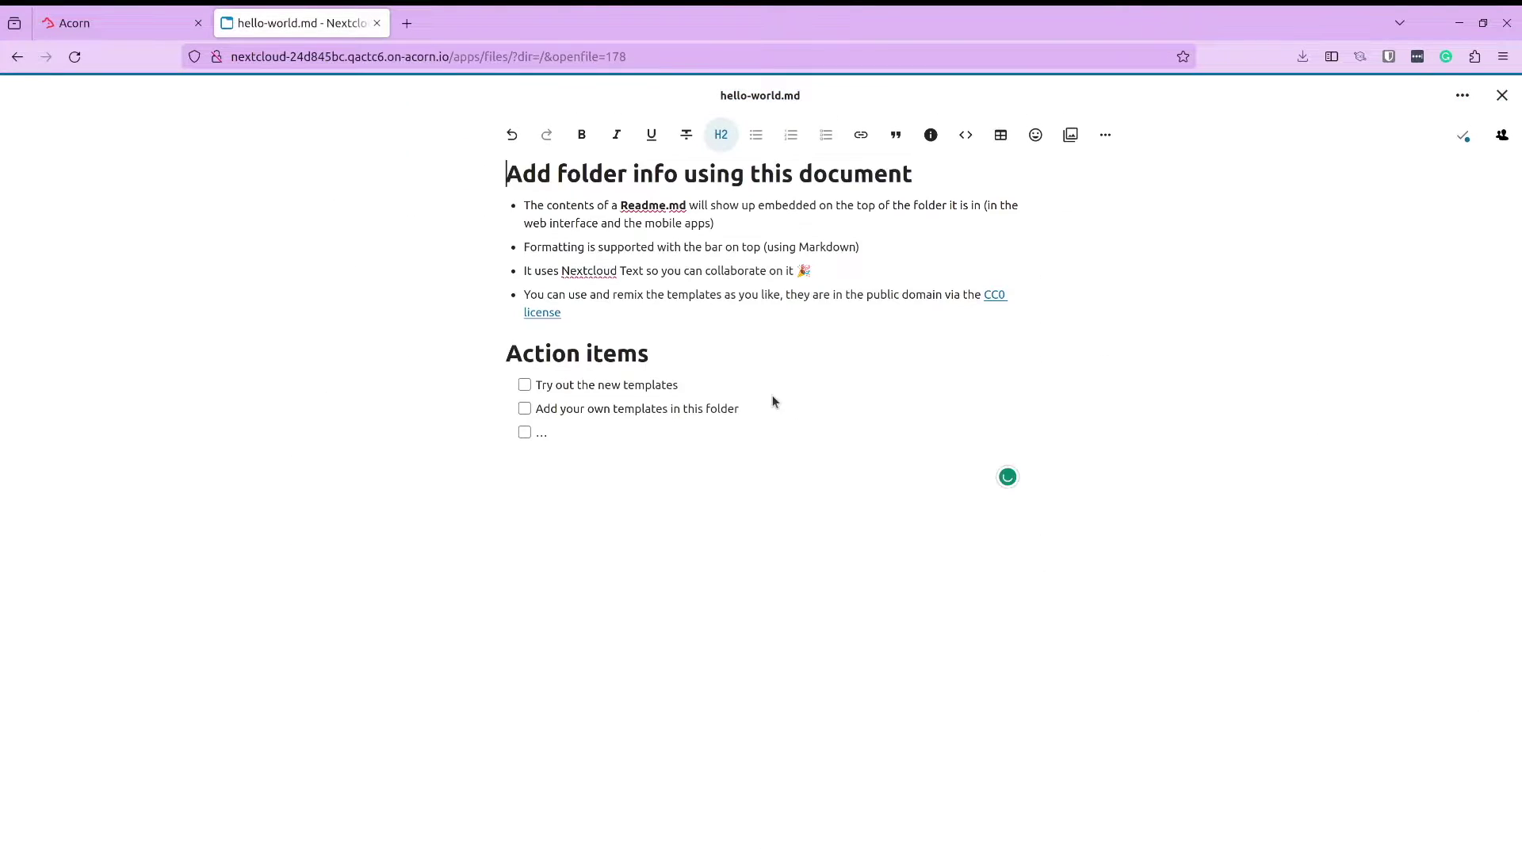
Replace the last action item with one to prepare a NextCloud video, then close the document
click(574, 428)
key(BackSpace)
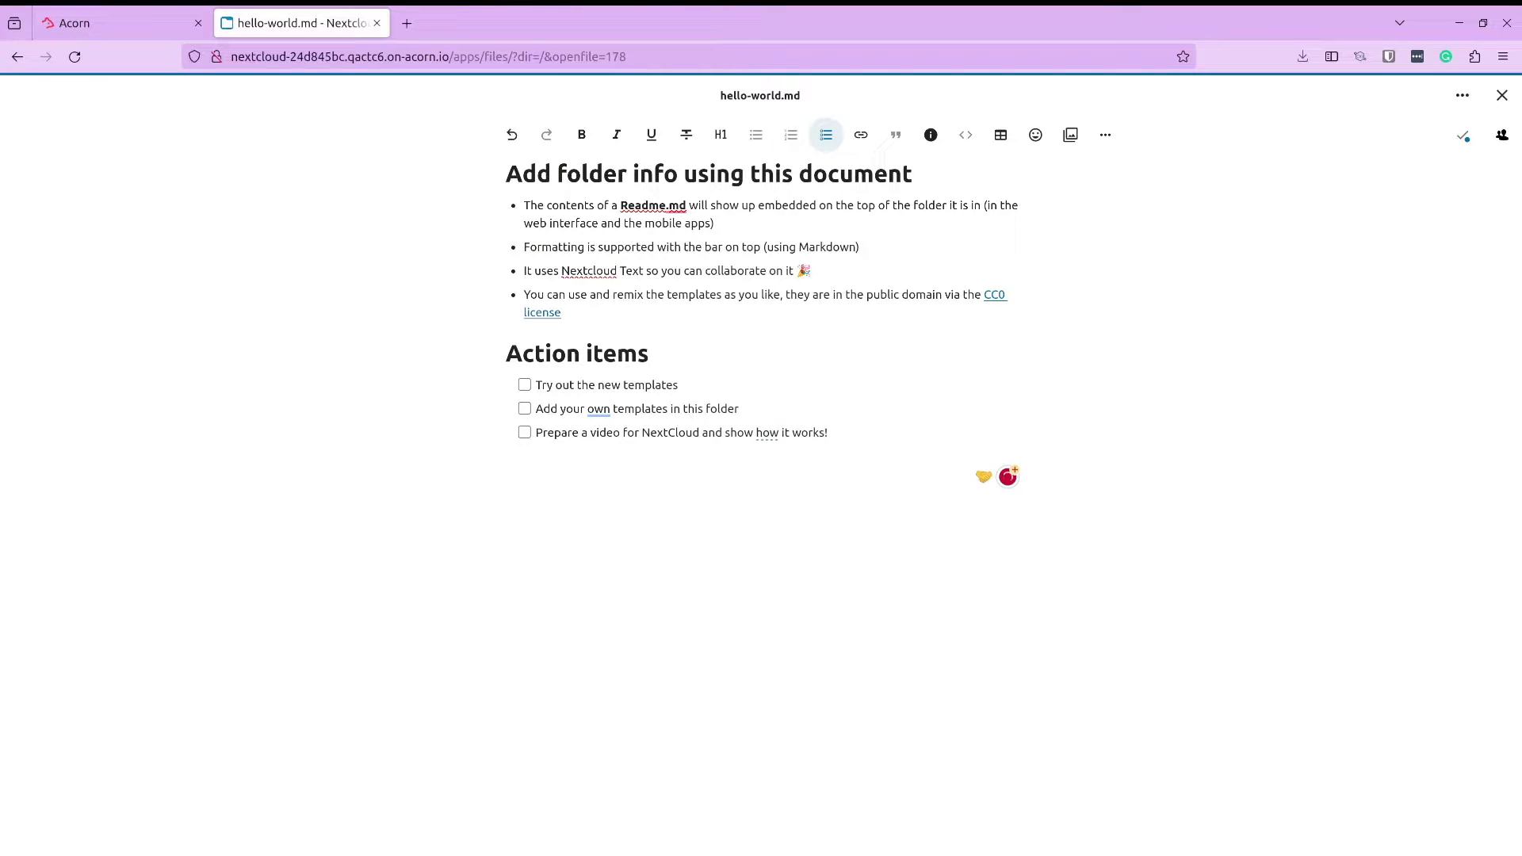
click(1499, 96)
Upload hello.js from the home folder, open it and select all its code
click(379, 136)
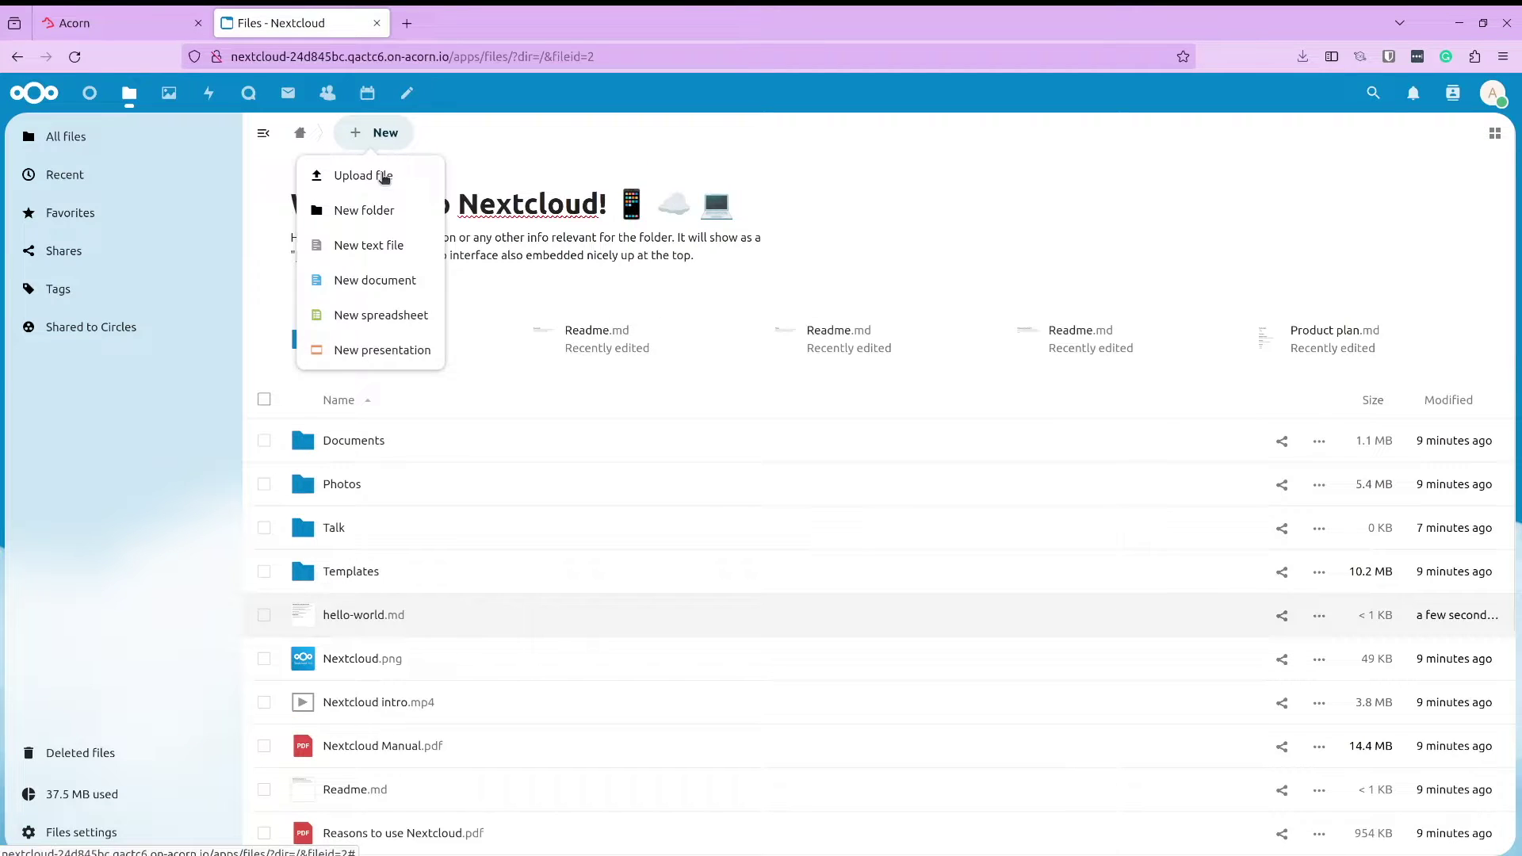
click(384, 176)
click(264, 211)
key(Escape)
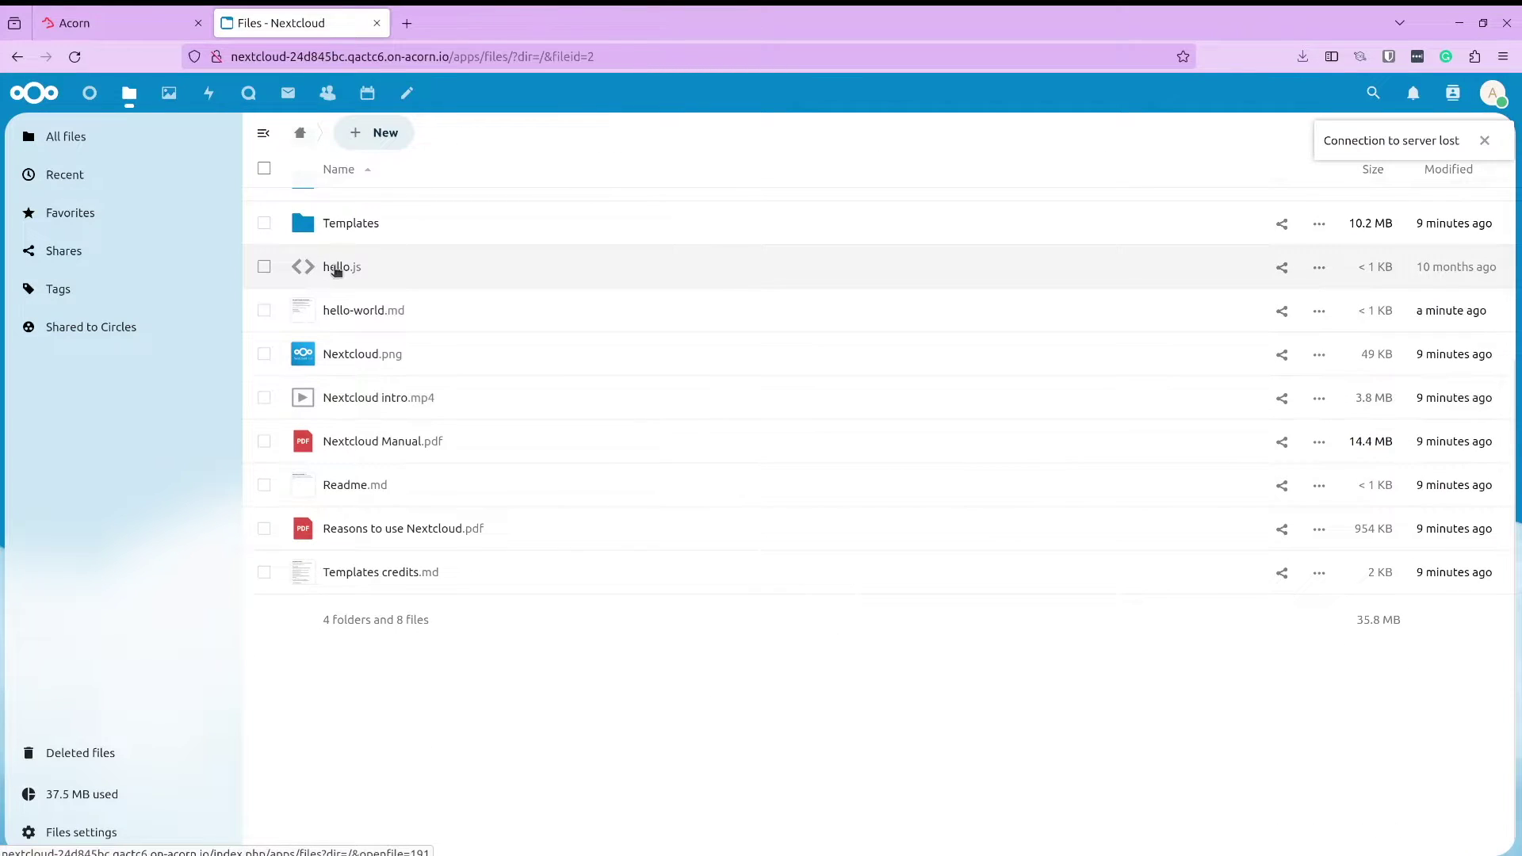
click(336, 268)
key(ctrl+a)
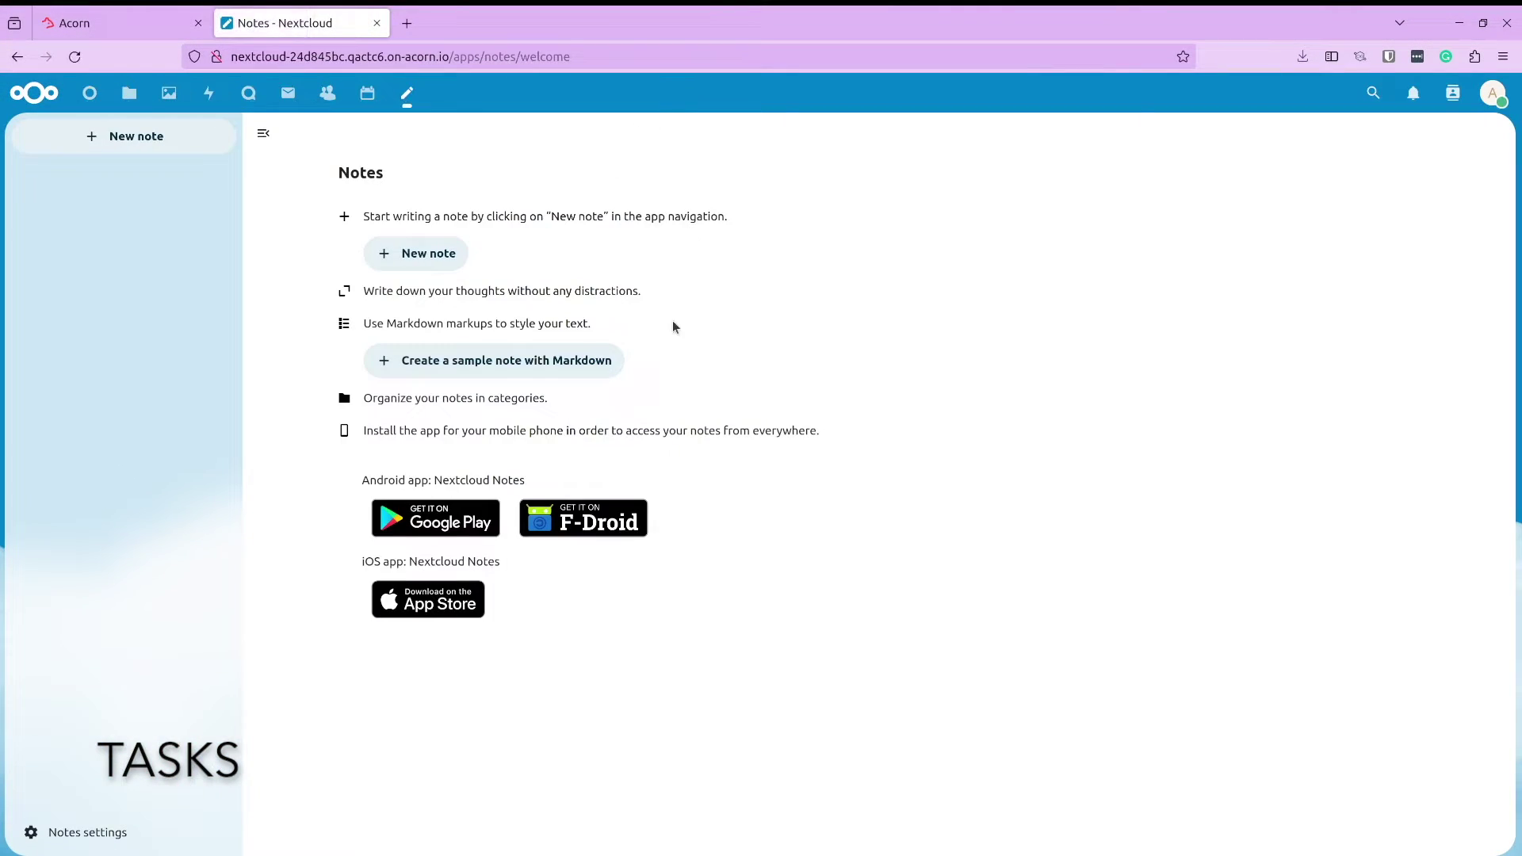
Start a new note with a task beginning 'Rec', then move on to Calendar
click(413, 252)
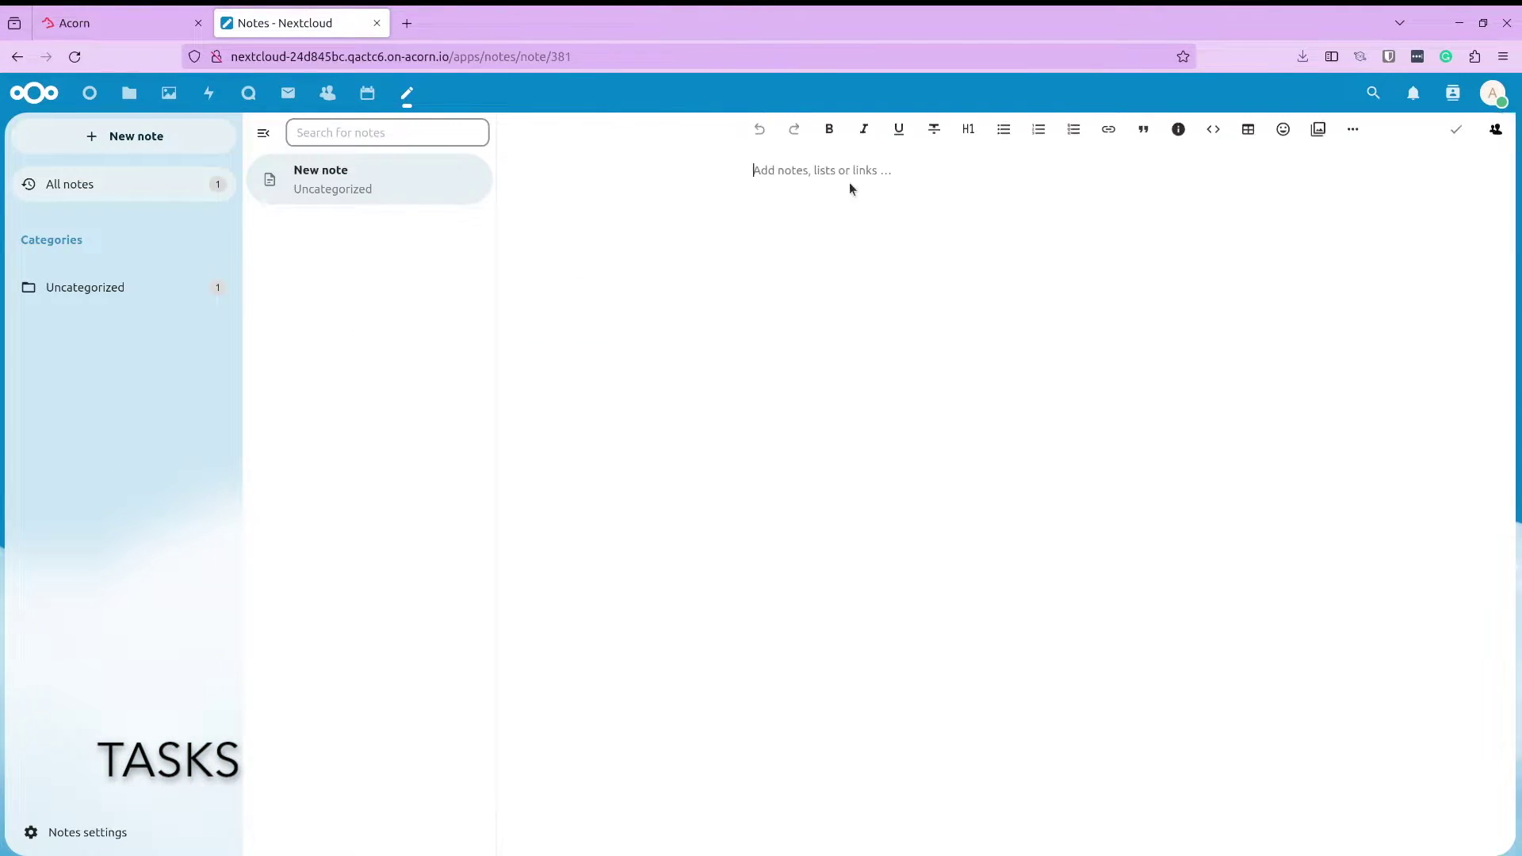
text(Rec)
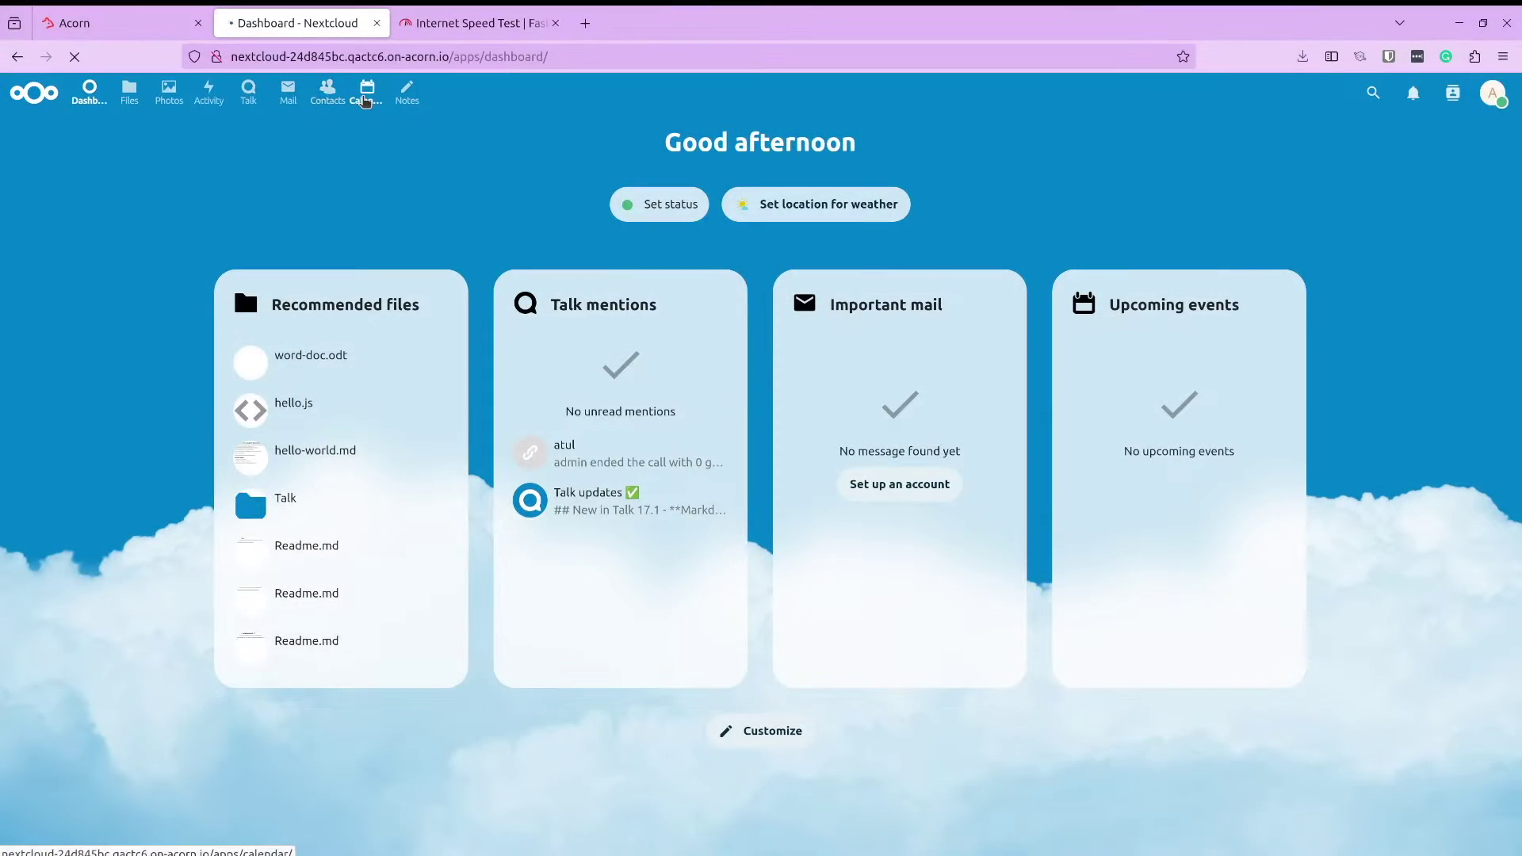
click(365, 99)
Save a 'Record Video!' event on 21 November, 2–3 PM, with location Online
click(70, 173)
text(Record )
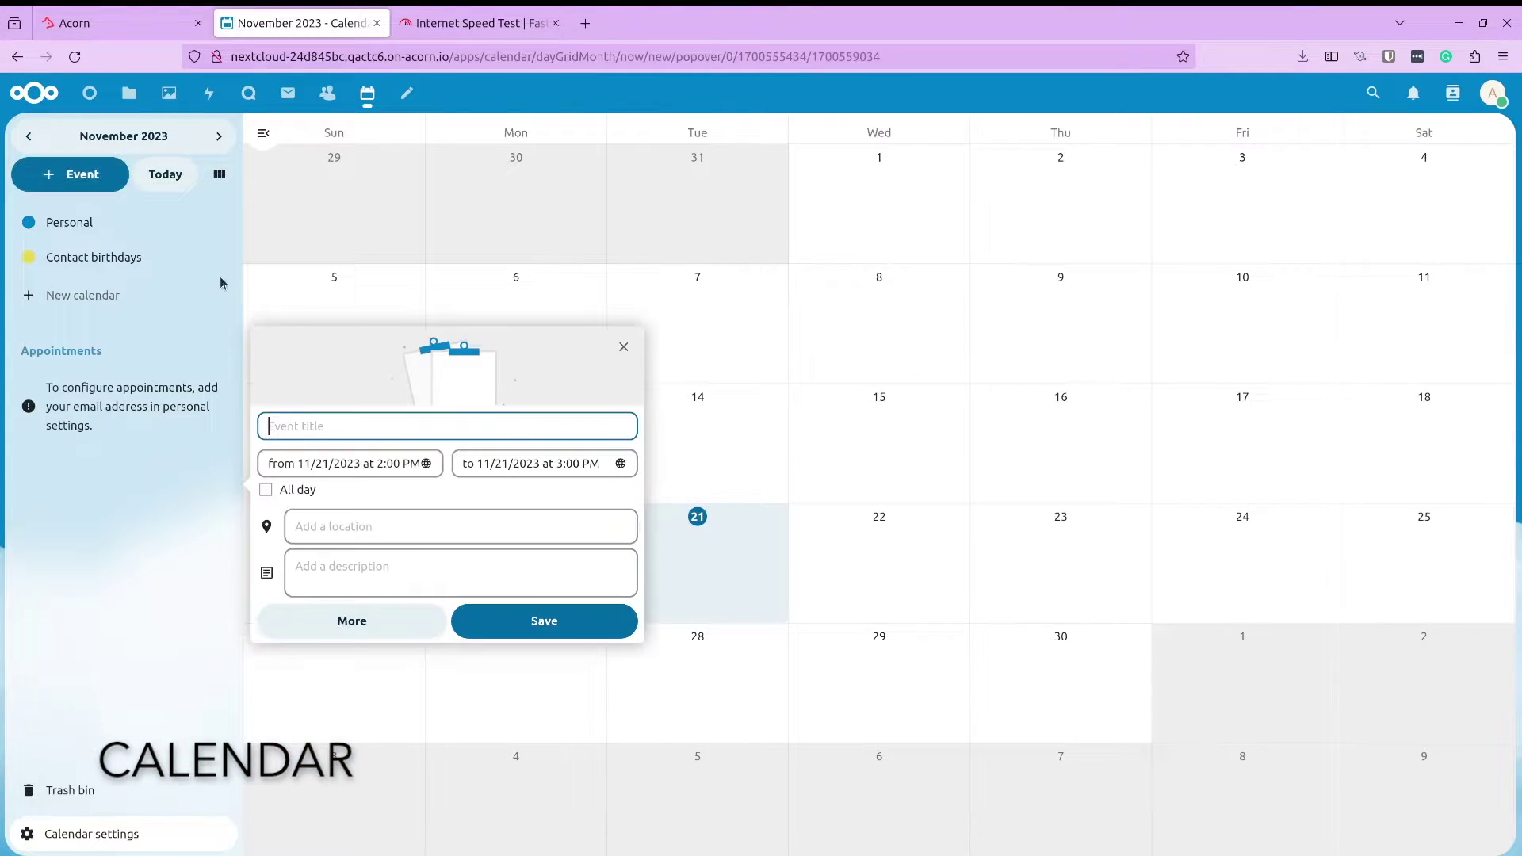
text(Video!)
click(483, 511)
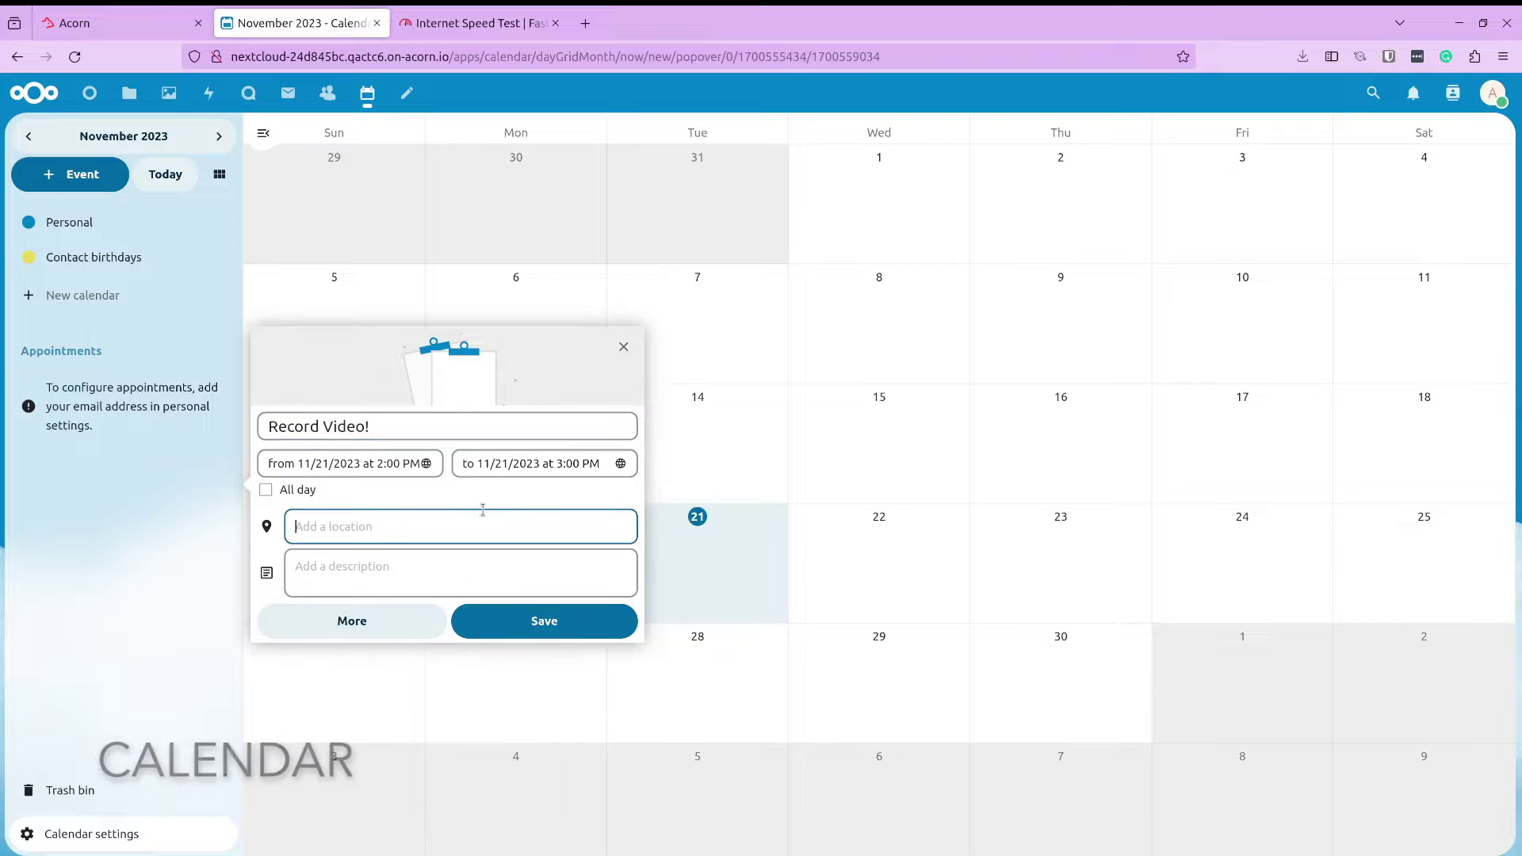
text(Online)
click(608, 621)
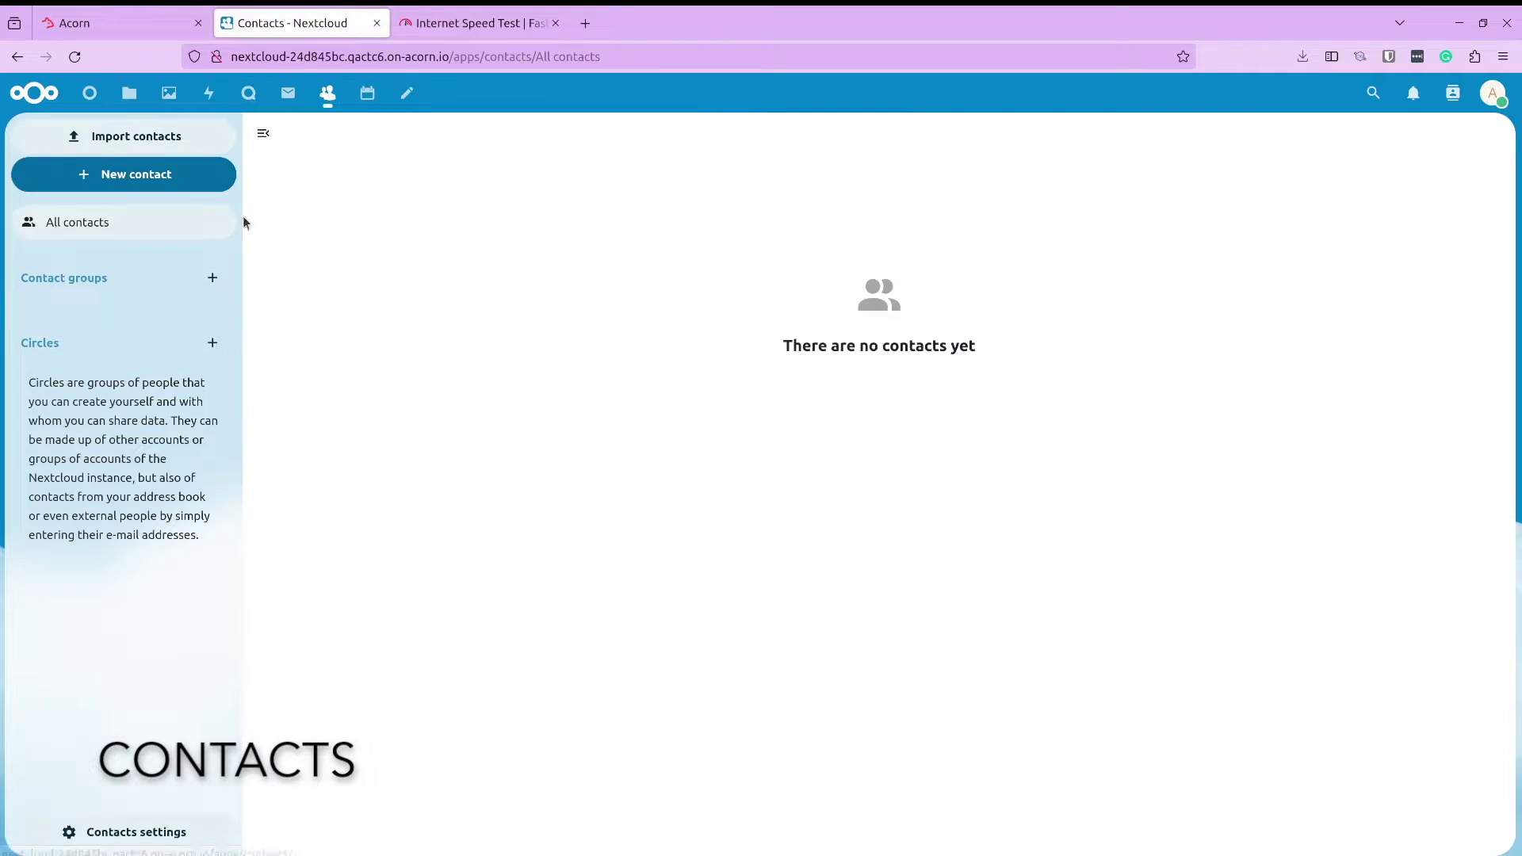
Save a new contact with the contact's name and e-mail address
click(124, 136)
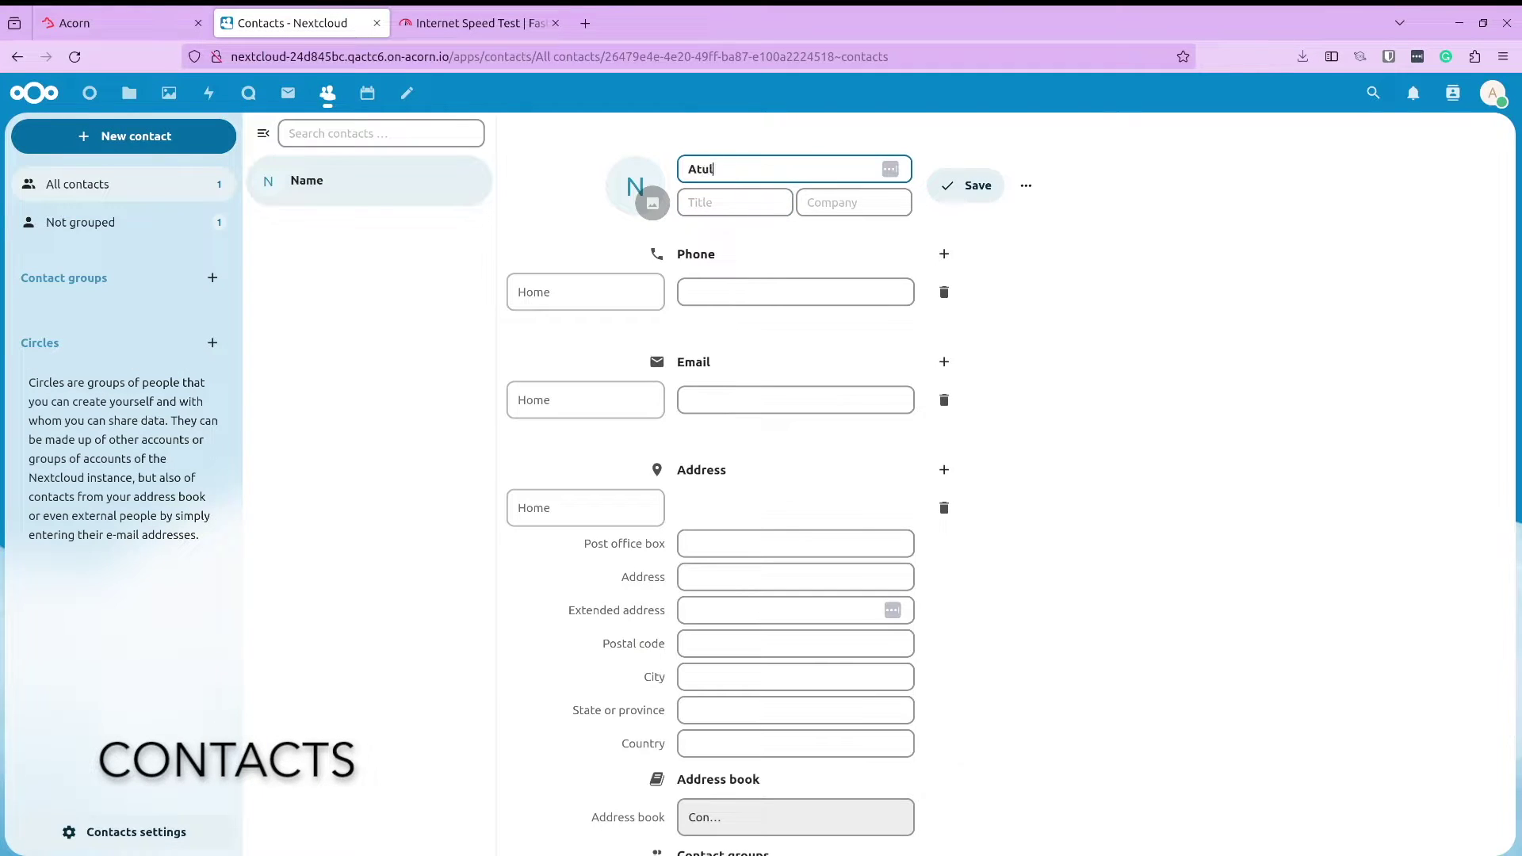
click(817, 400)
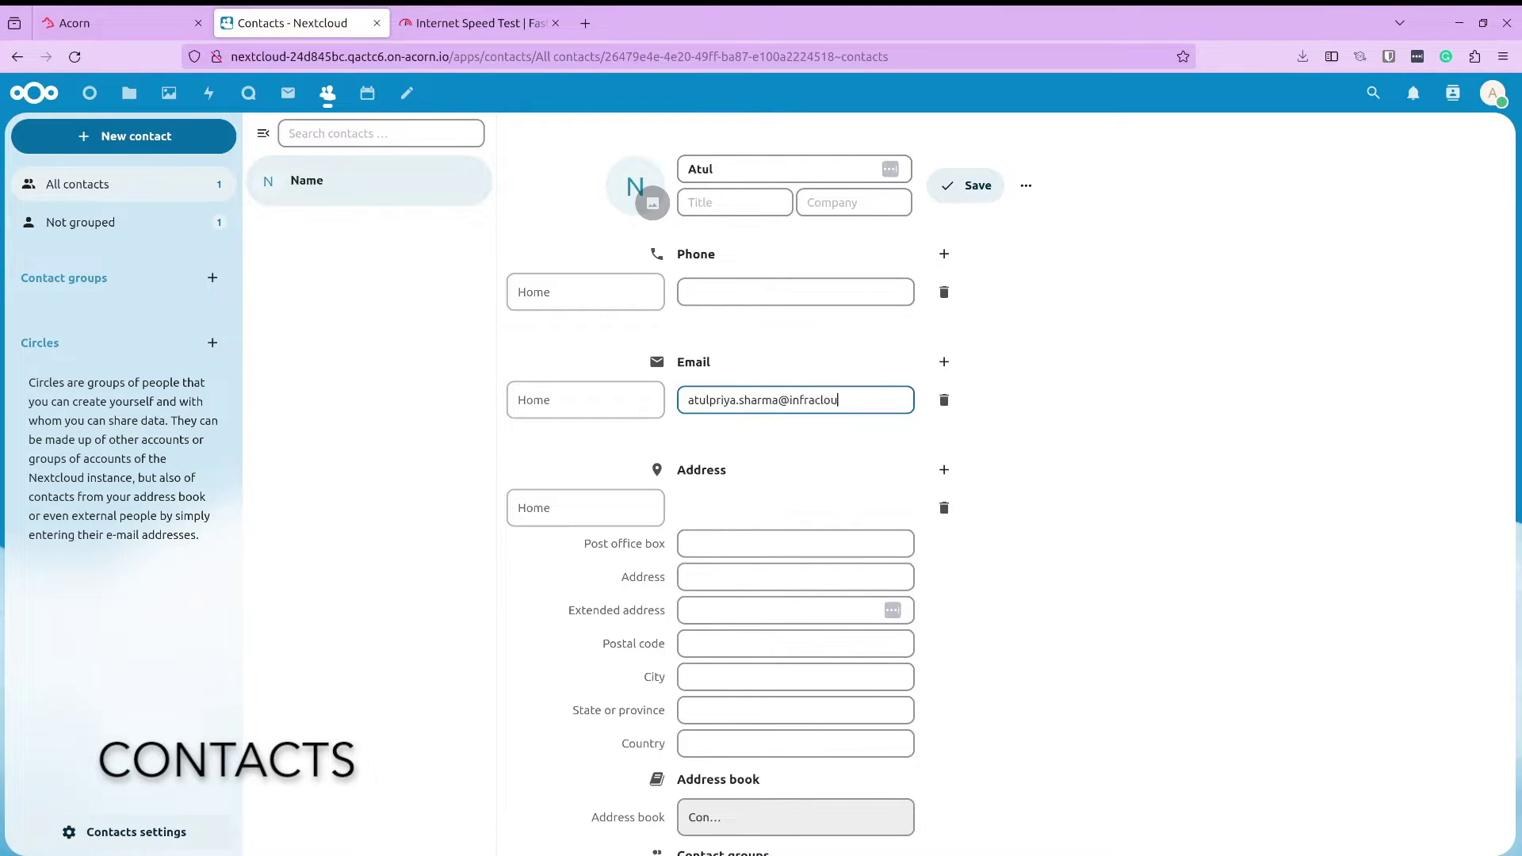
click(965, 187)
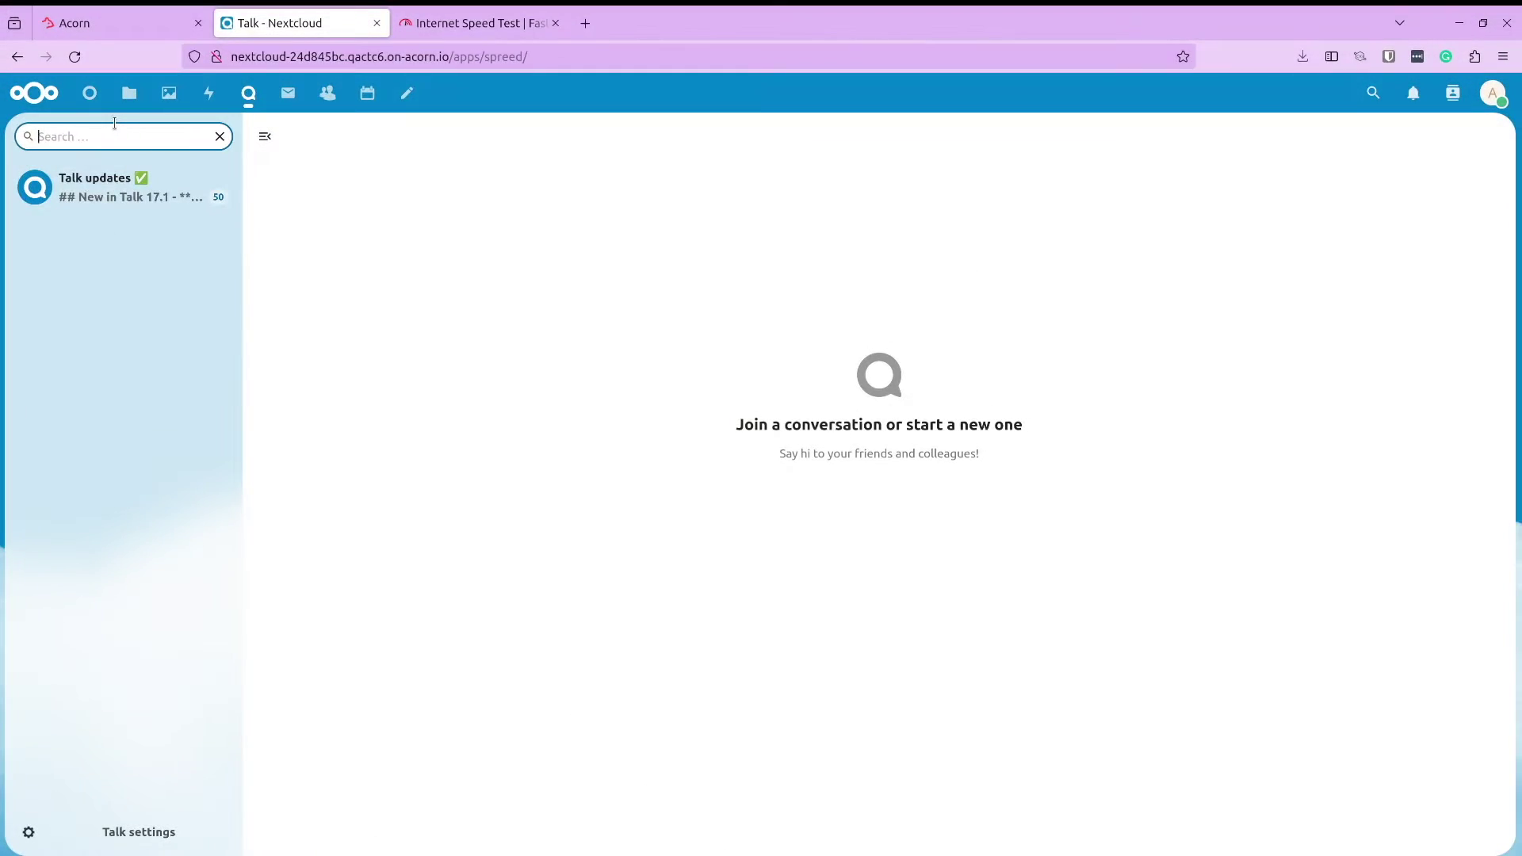
Create a Talk conversation for the contact and add their e-mail as a guest participant
text(atul)
click(160, 176)
click(1265, 251)
text(atul)
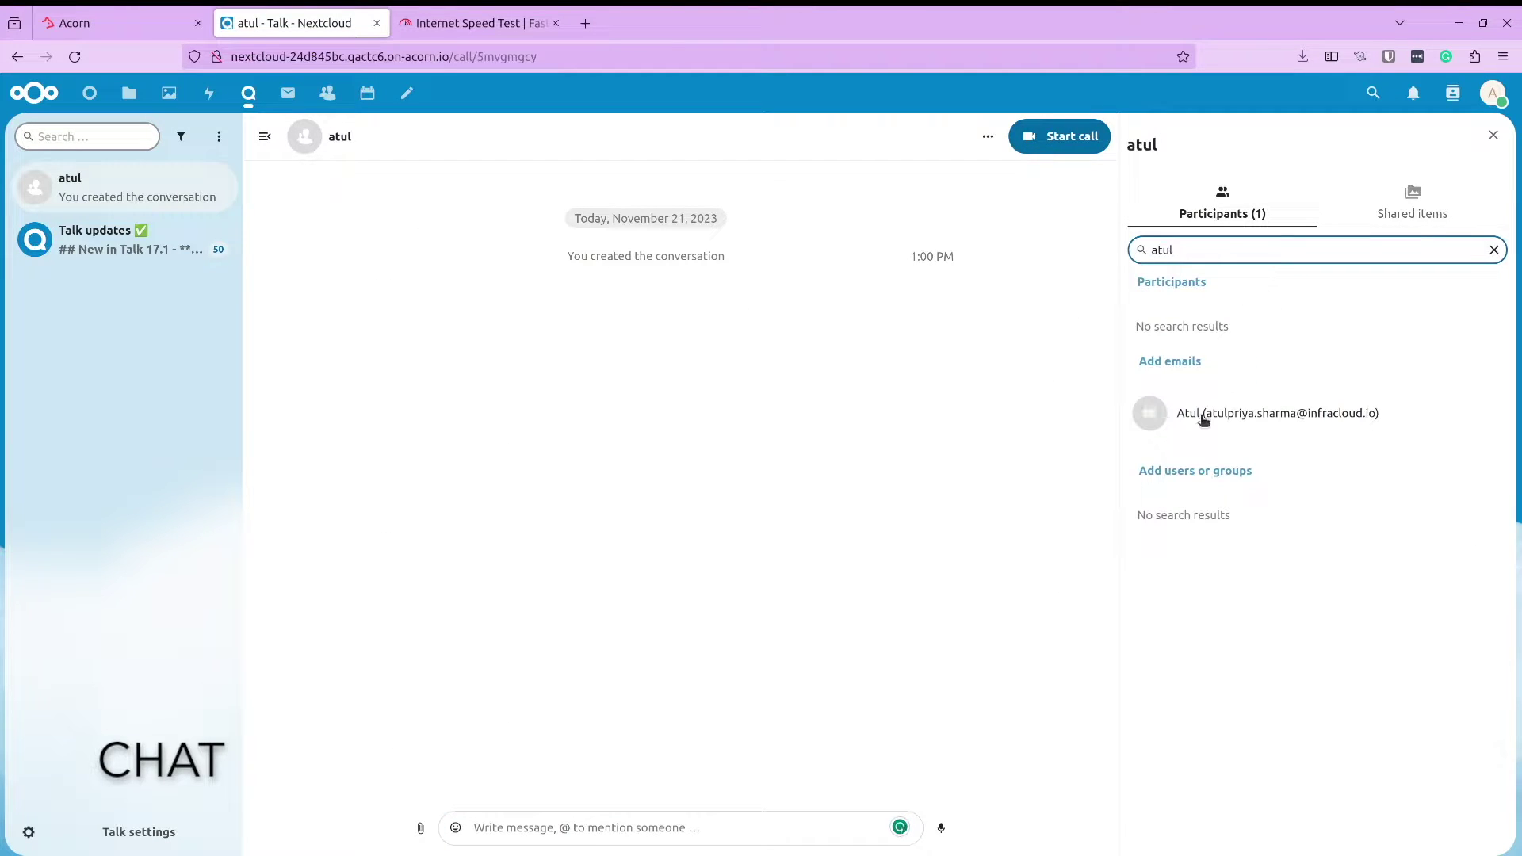
click(1201, 419)
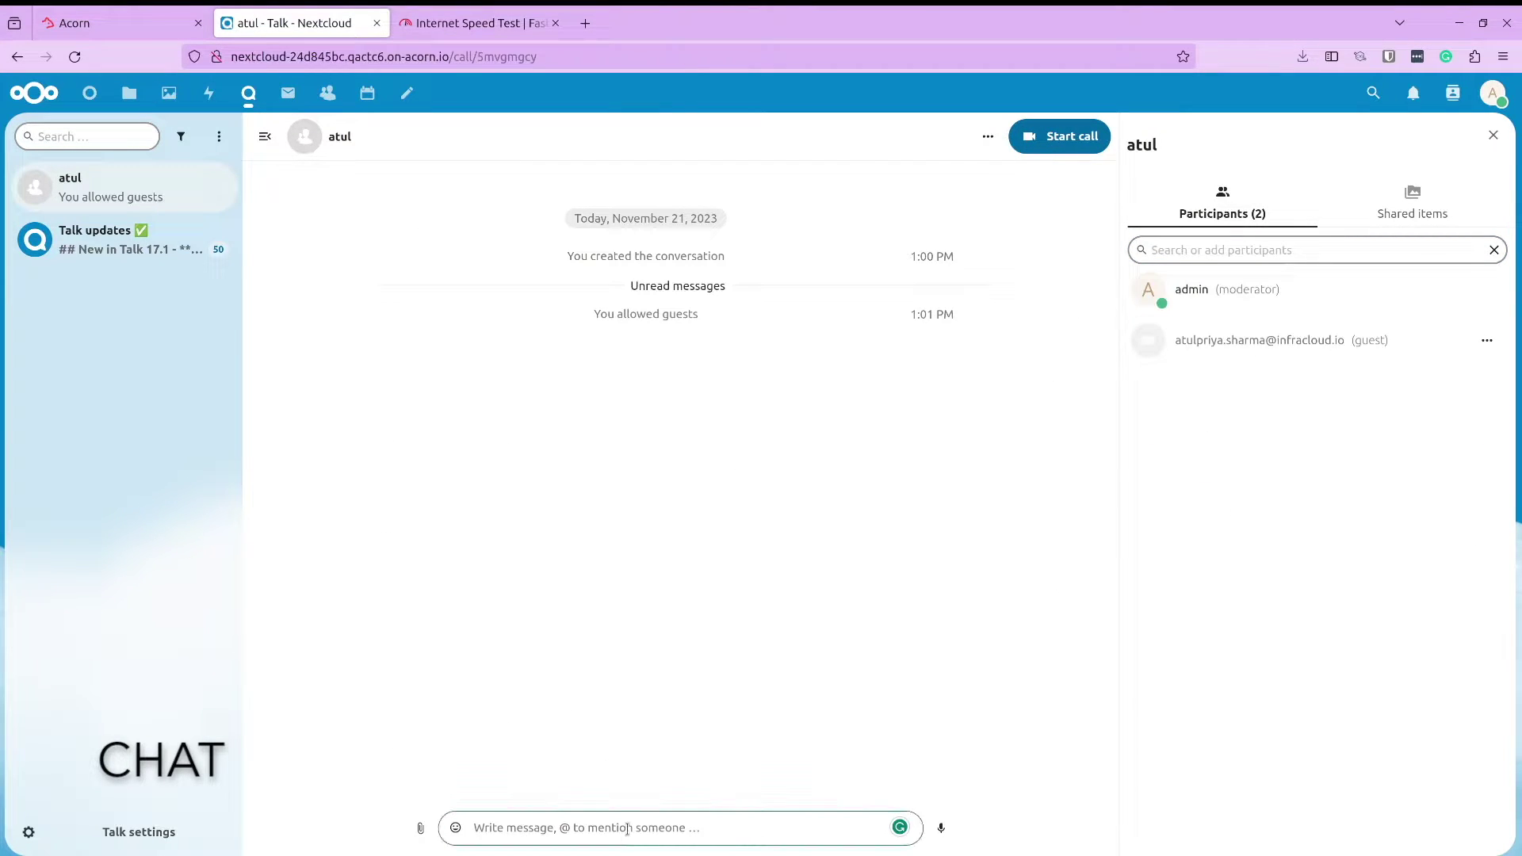
Send 'Hey morning! How are you doing?' and '?' messages, then start a call
text(Hey morning! How are you doing)
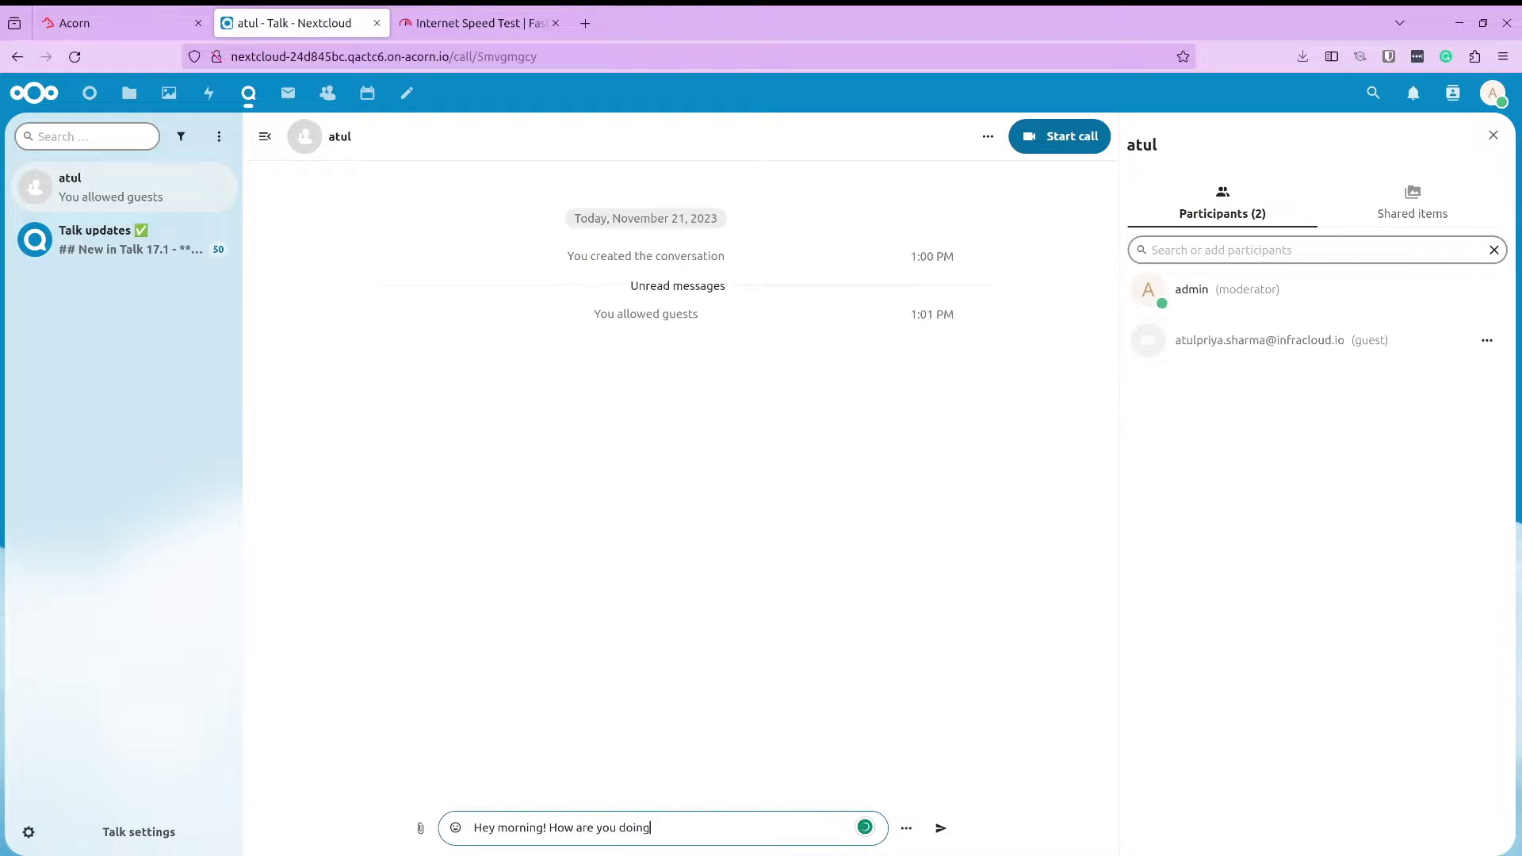
text(?)
key(Return)
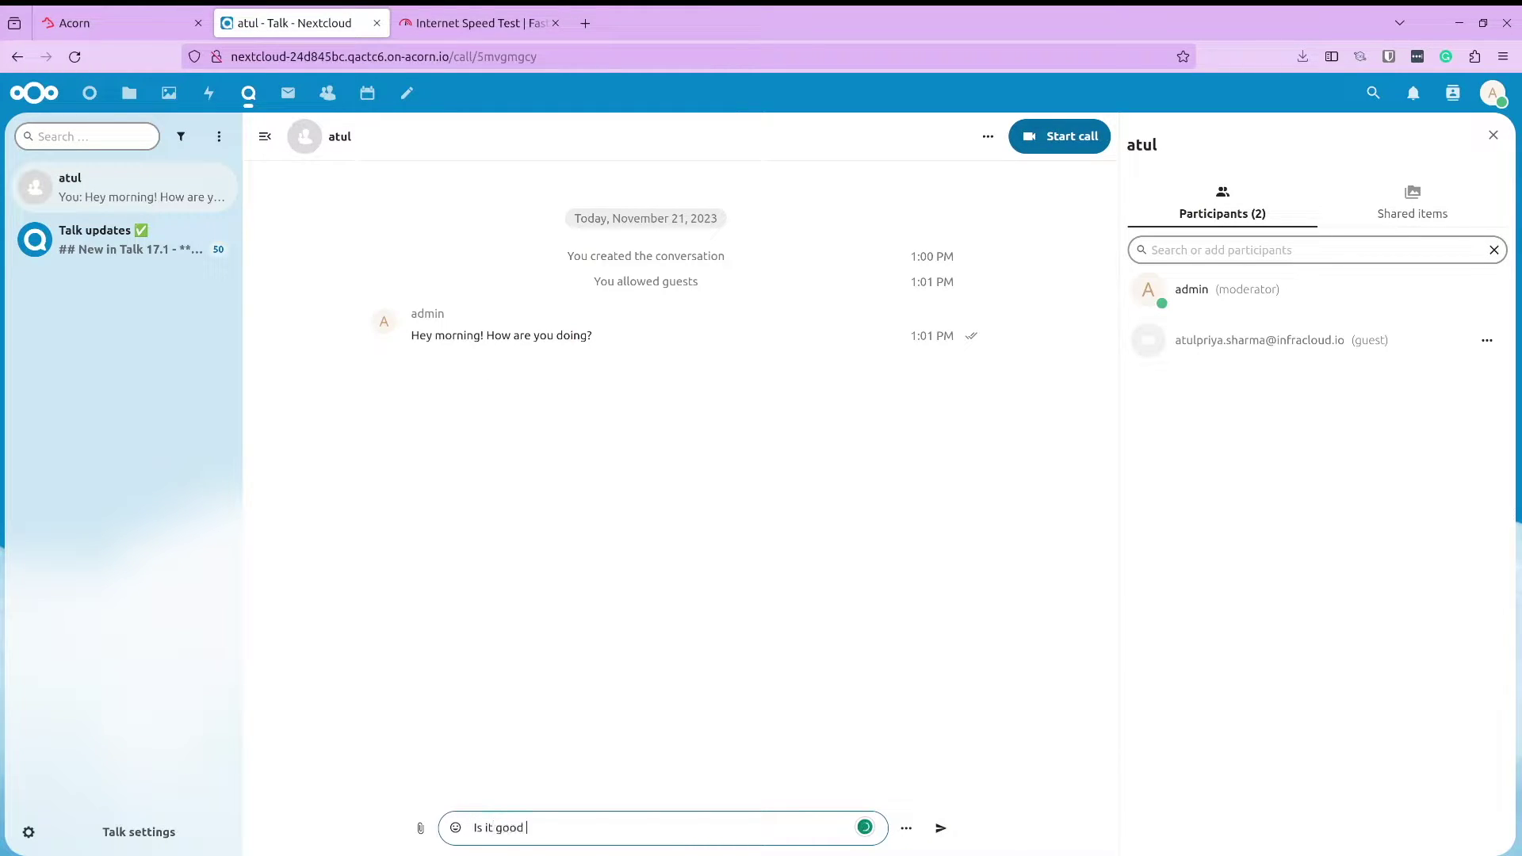
text(?)
key(Return)
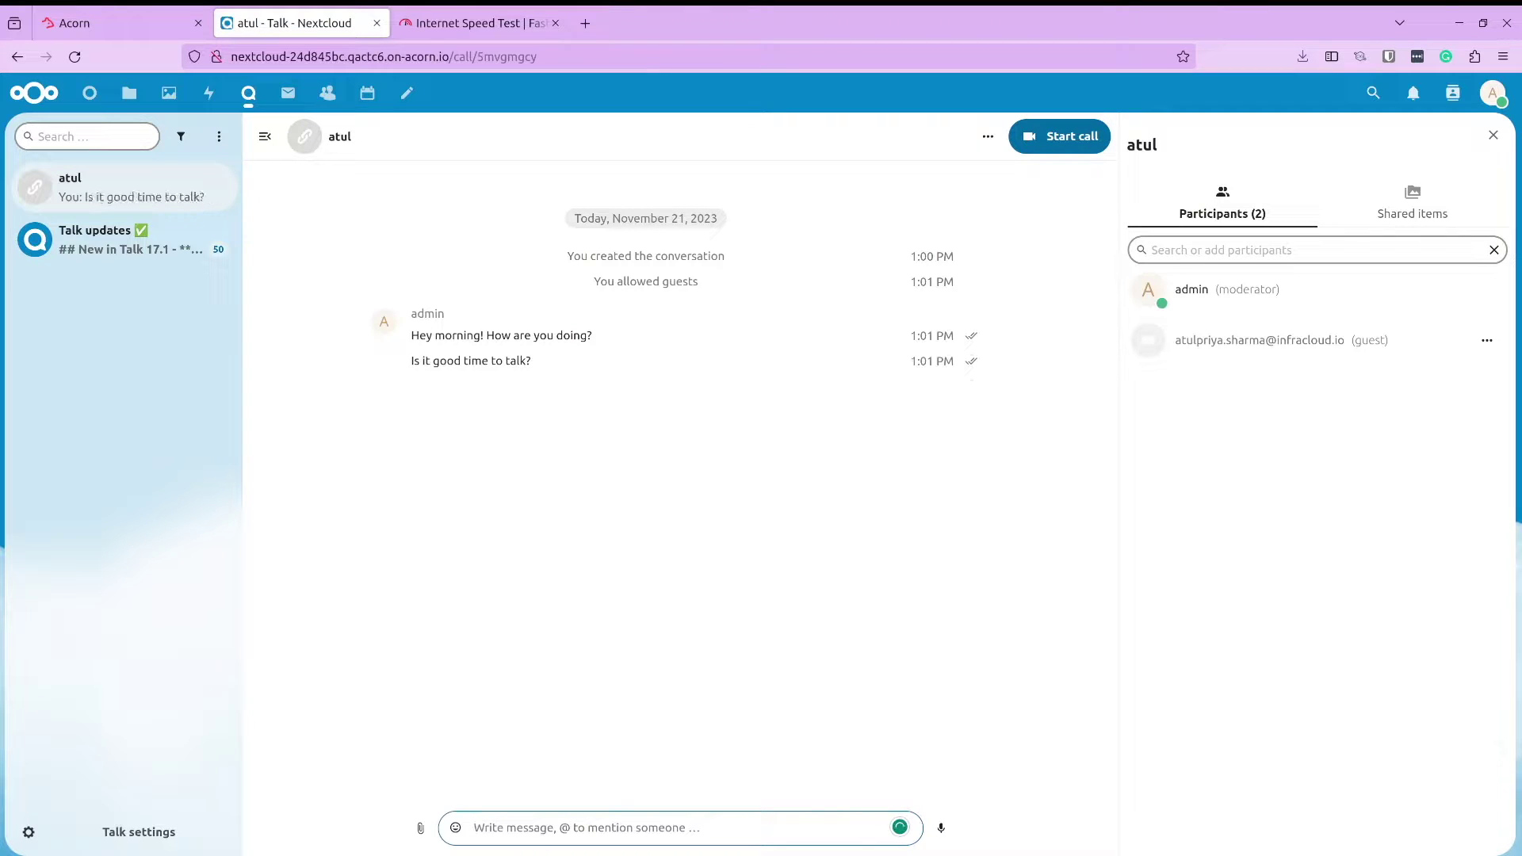
click(1064, 146)
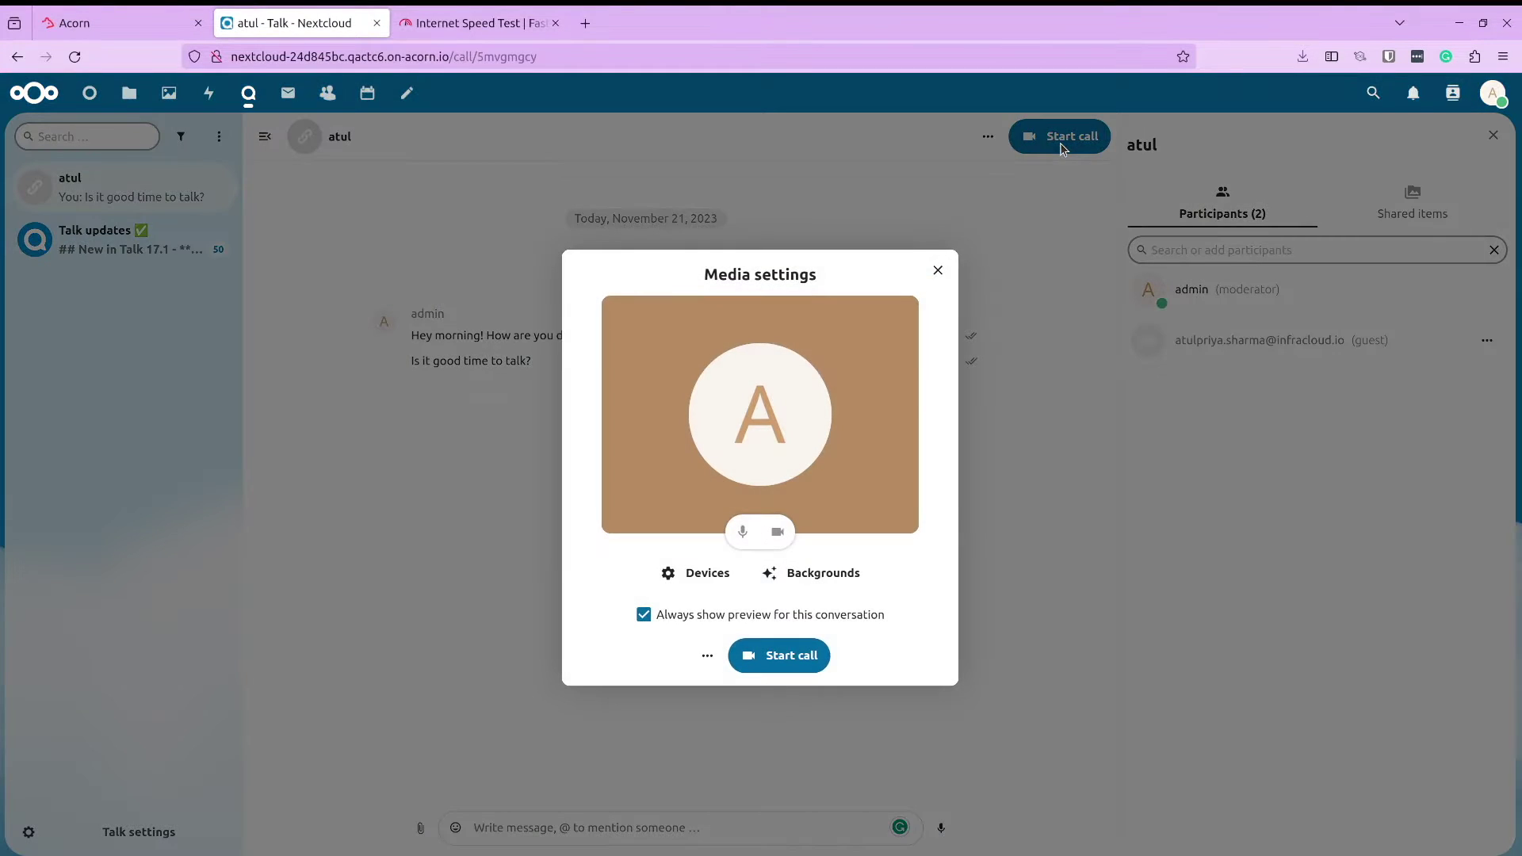
click(773, 659)
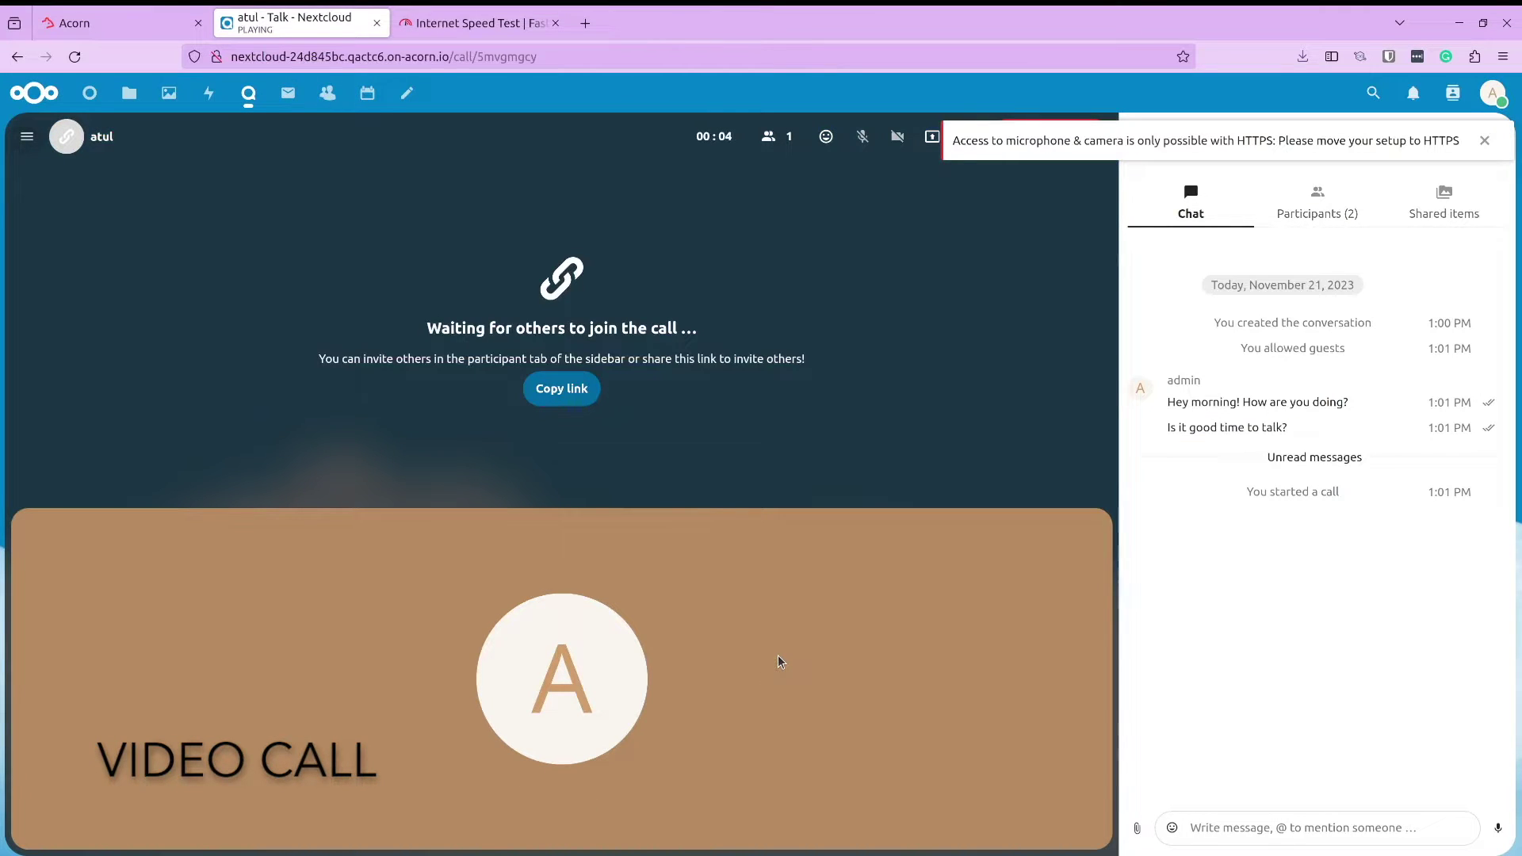
Copy the call's invite link and look through the reactions and more-actions menus
click(573, 388)
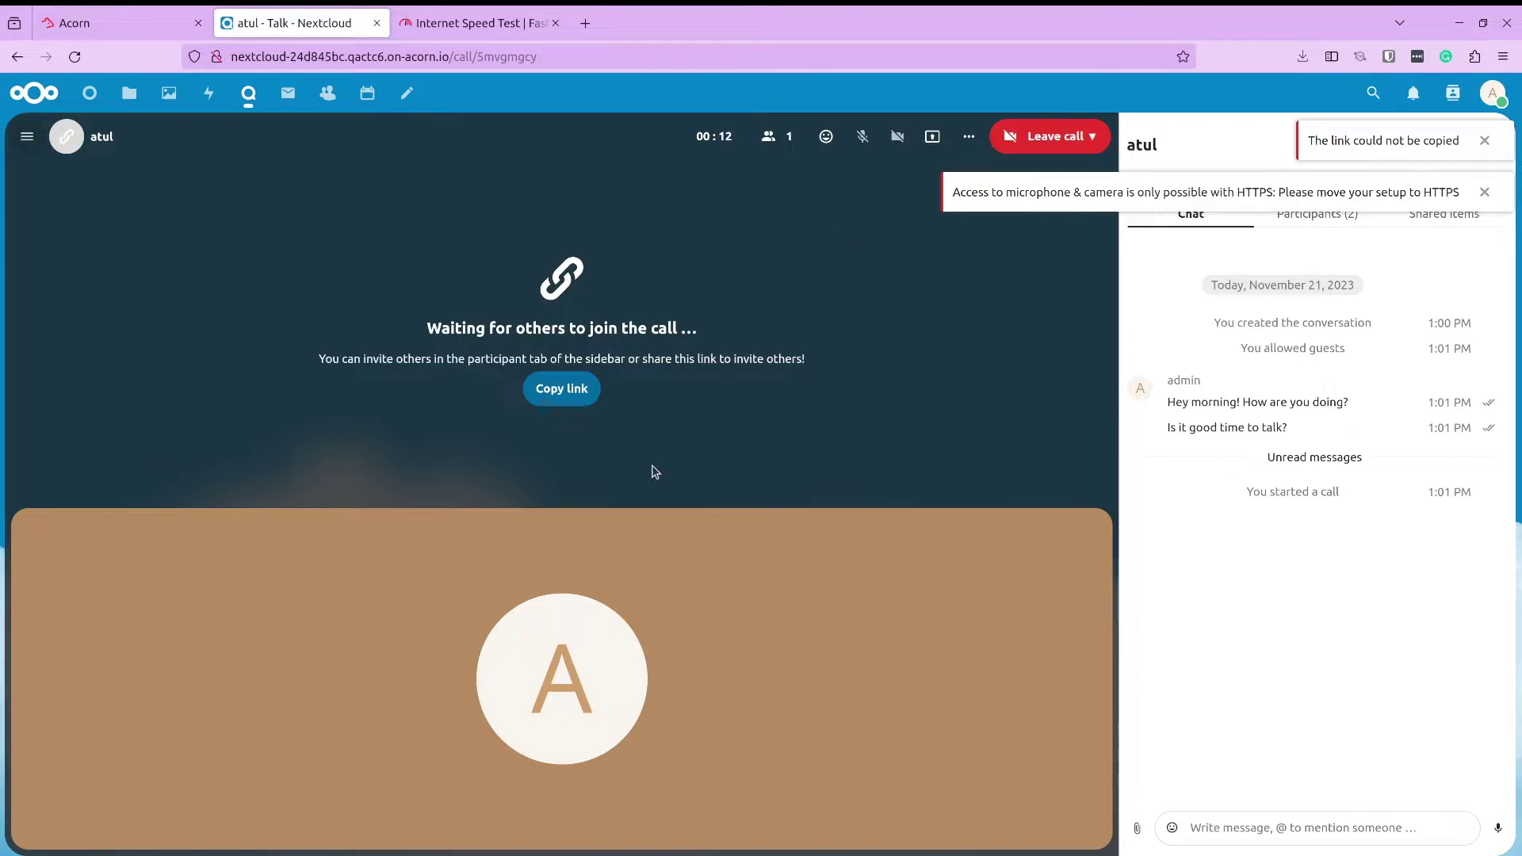
click(824, 138)
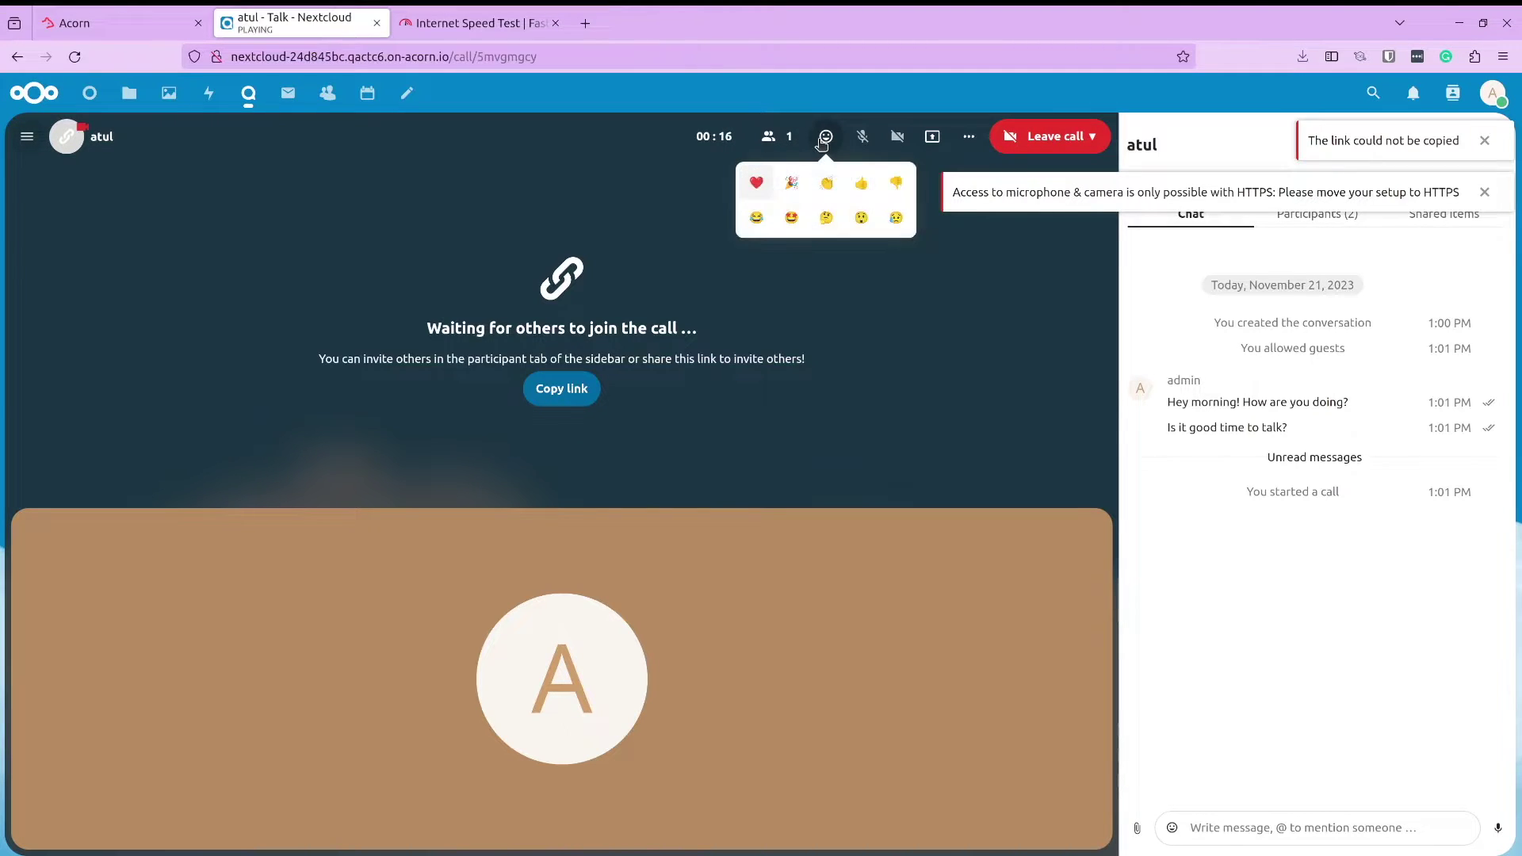
click(964, 138)
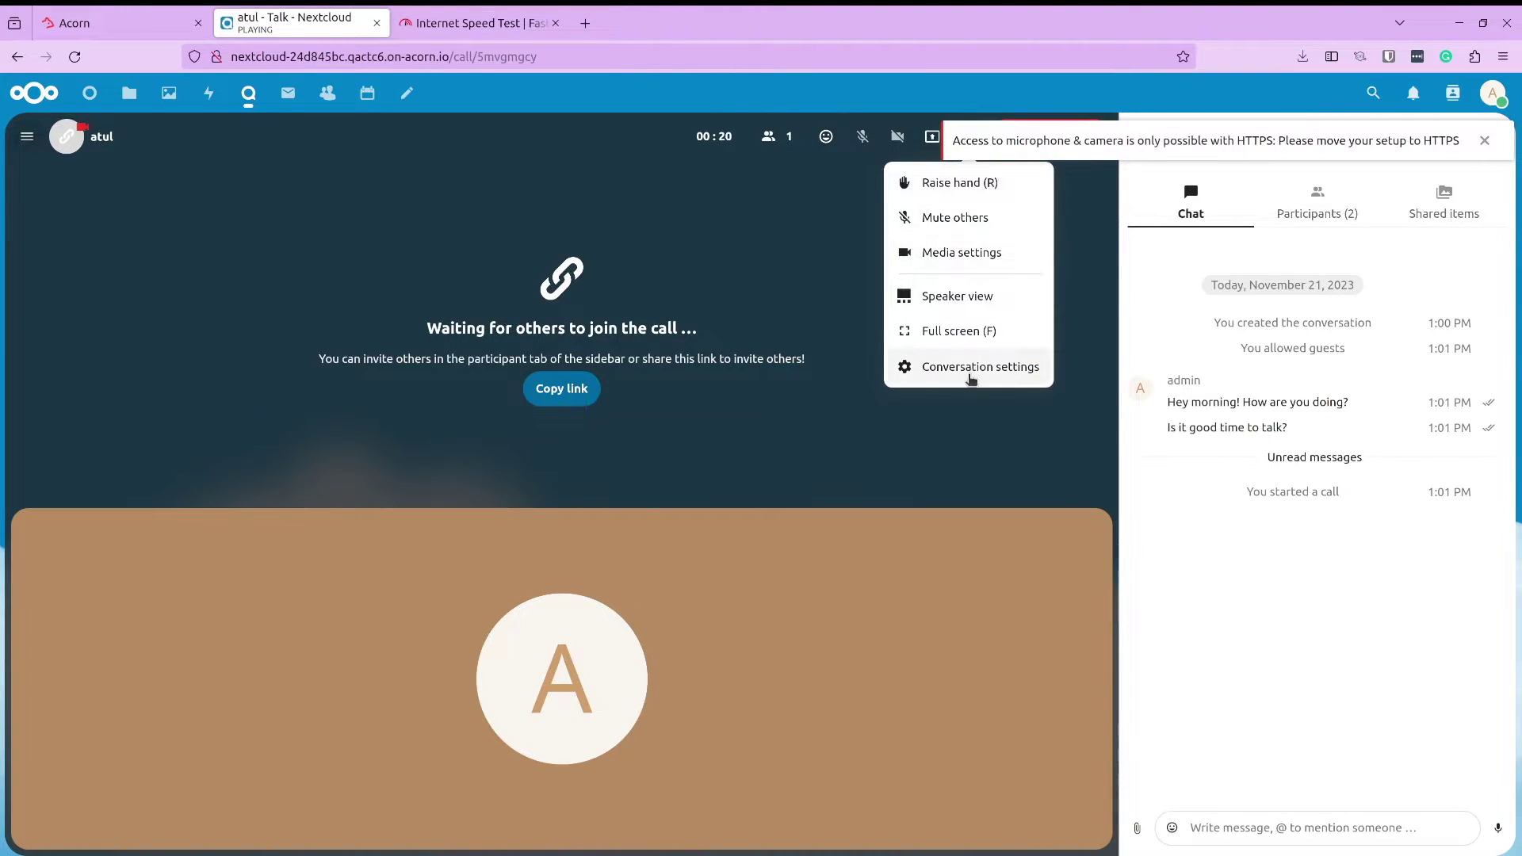
click(1485, 141)
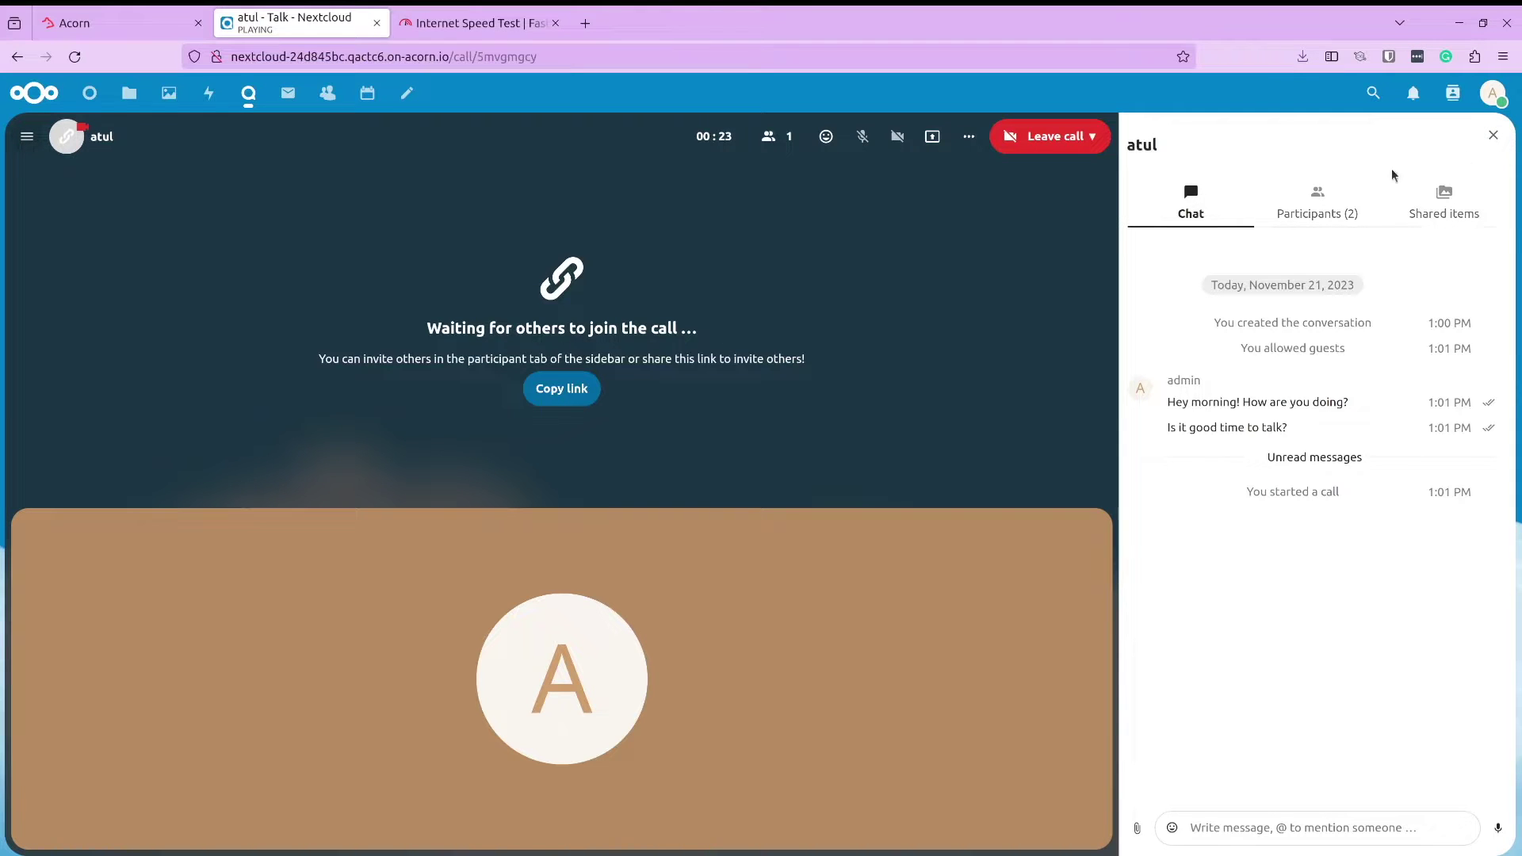
End the call from the Leave call menu and view the Activity feed
click(1070, 140)
click(1057, 218)
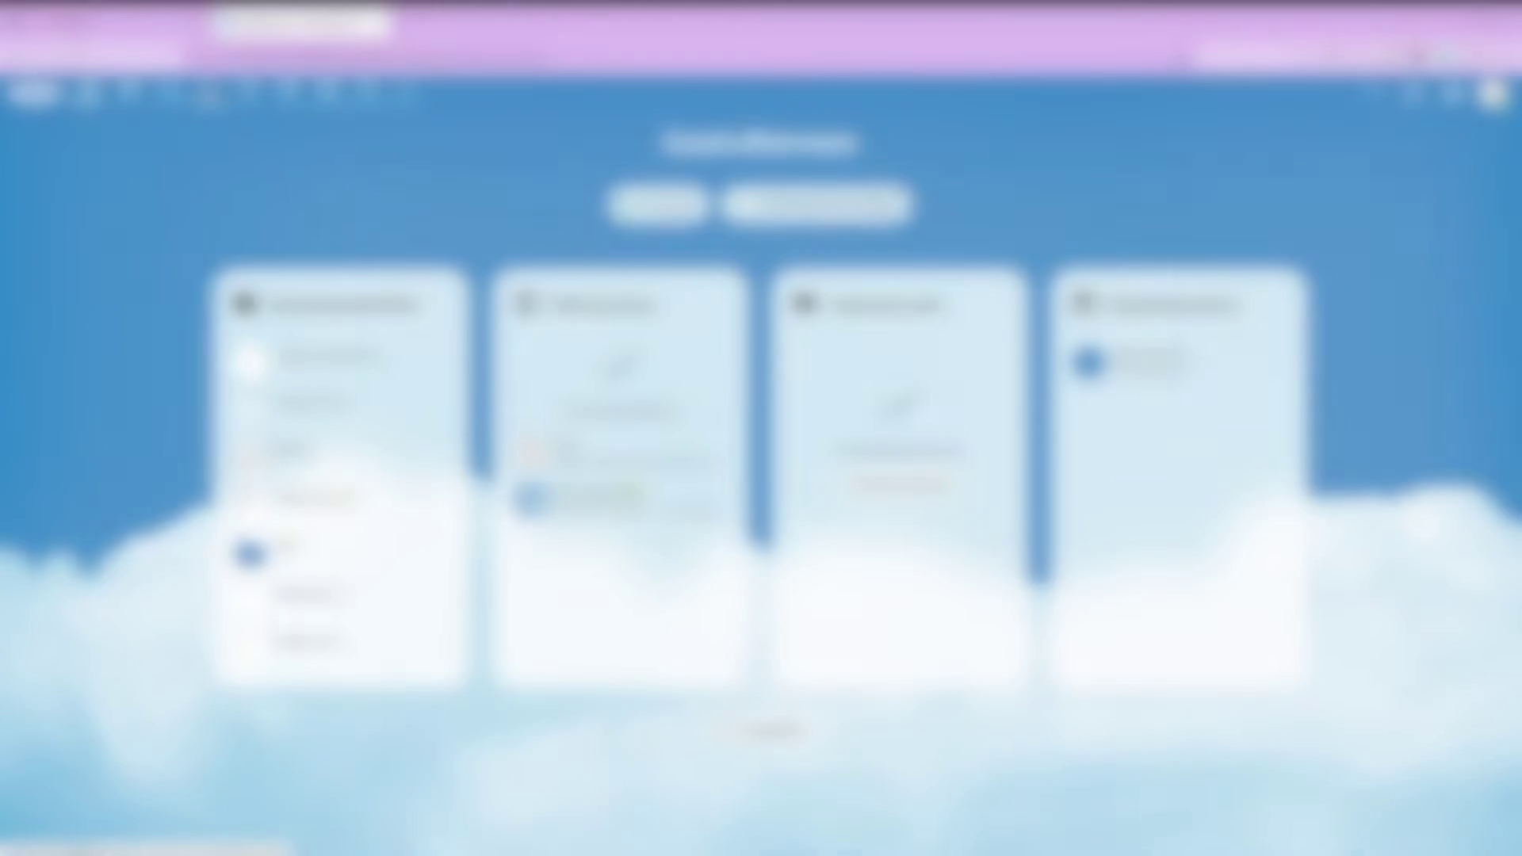
click(207, 90)
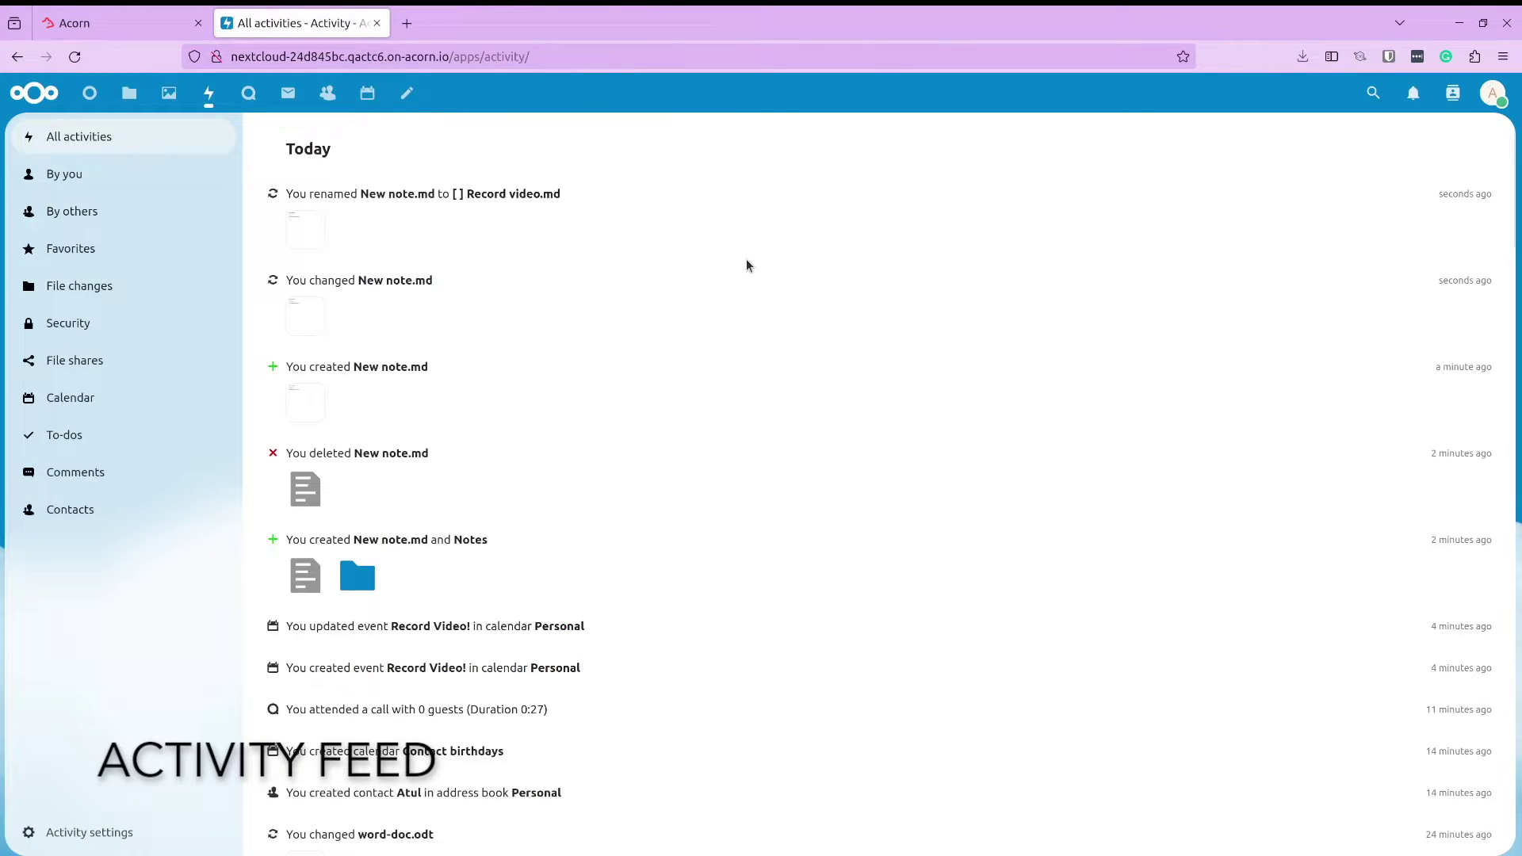
Scroll through the Activity feed, then filter it to activity by you and by others
scroll(745, 261, down, 10)
scroll(746, 262, down, 20)
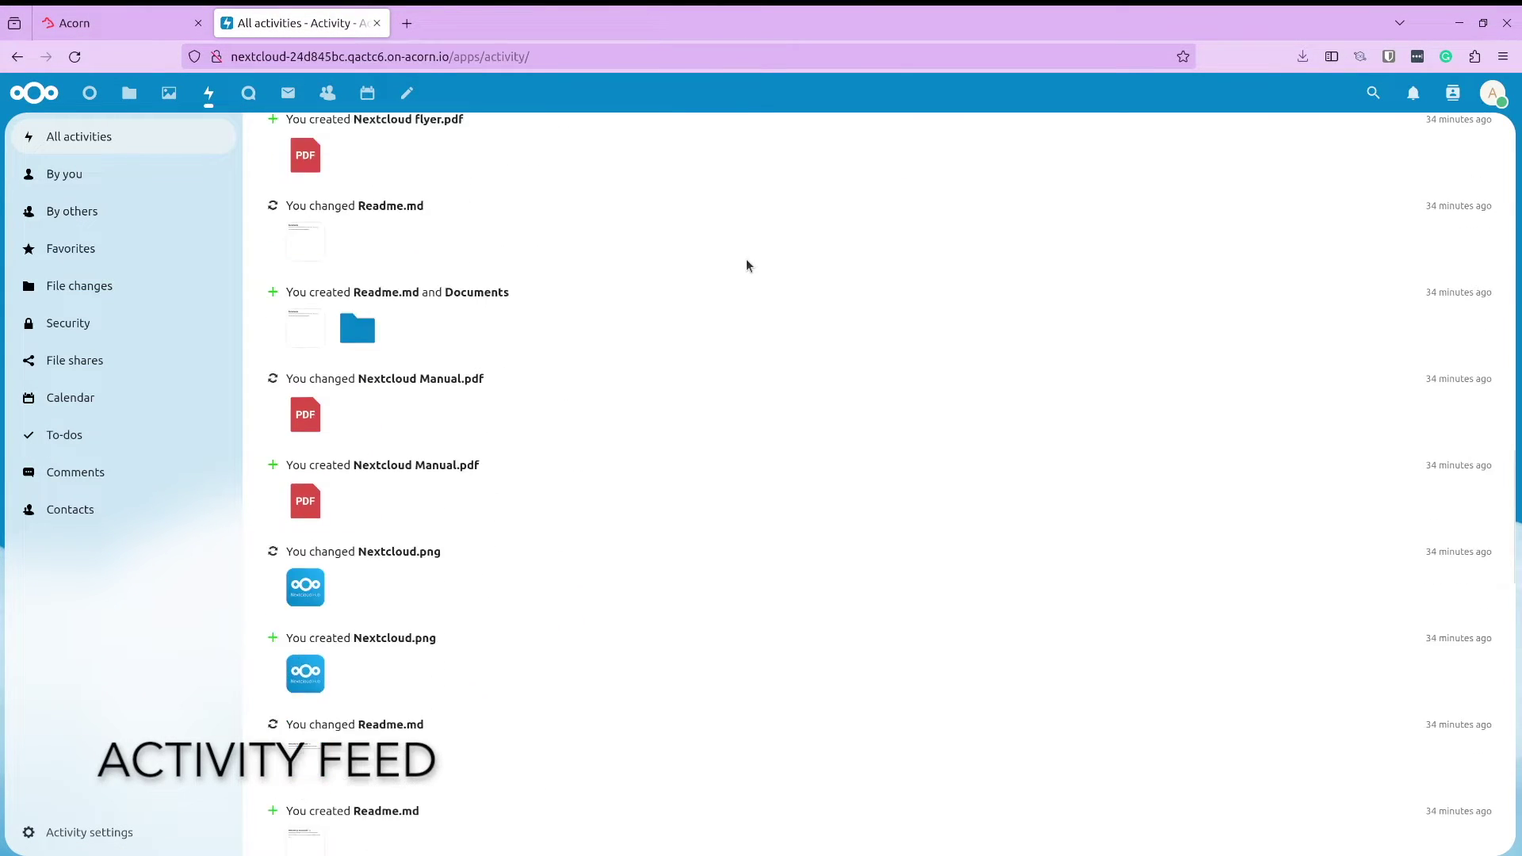
scroll(745, 259, down, 5)
scroll(745, 258, up, 5)
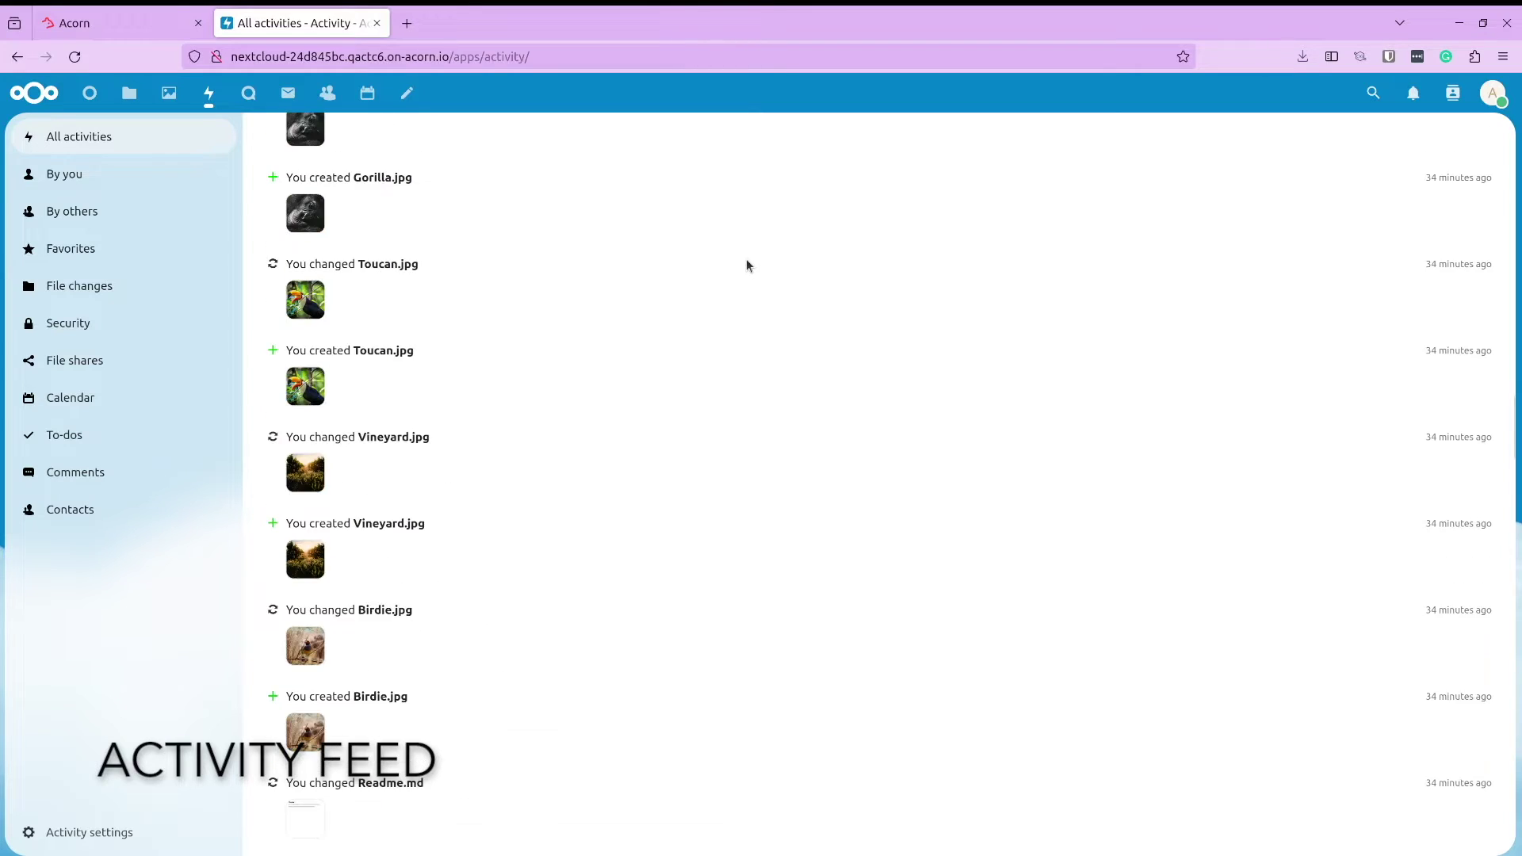
scroll(745, 258, down, 10)
scroll(745, 259, up, 20)
scroll(746, 259, up, 3)
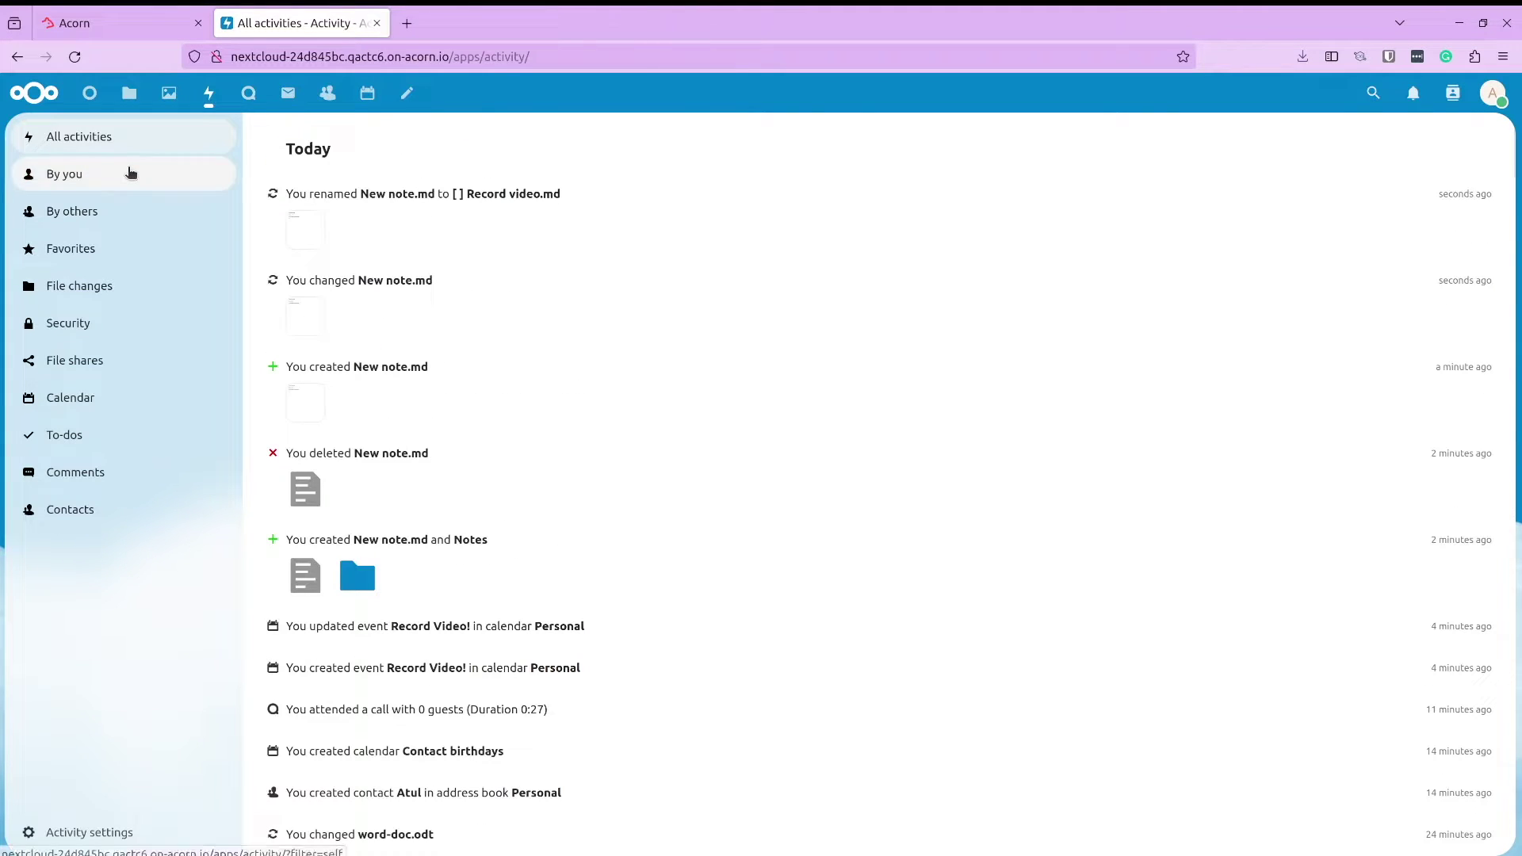
click(129, 171)
click(125, 219)
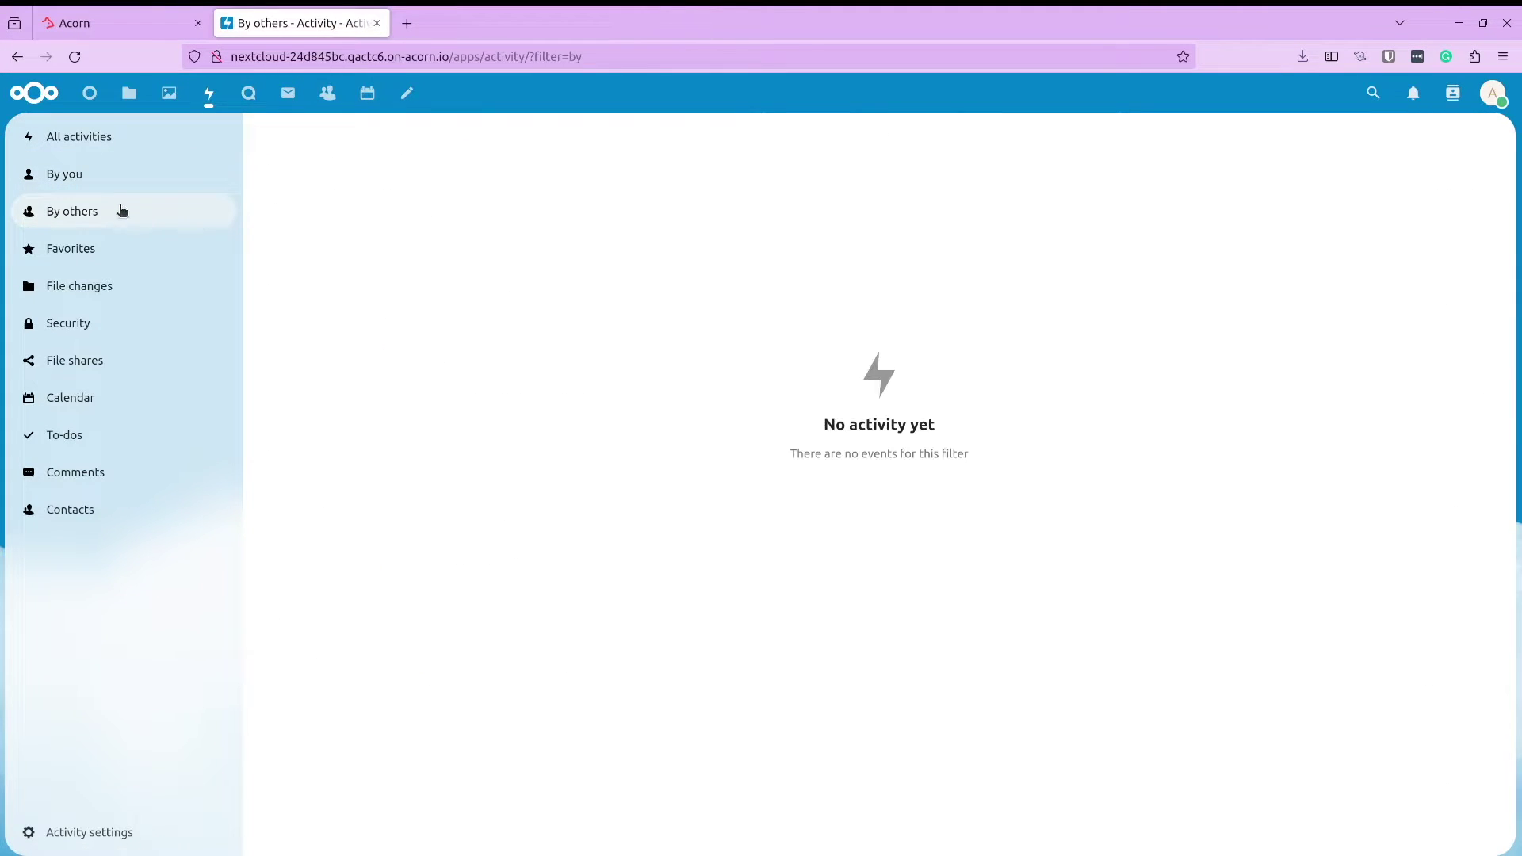
click(86, 433)
click(82, 399)
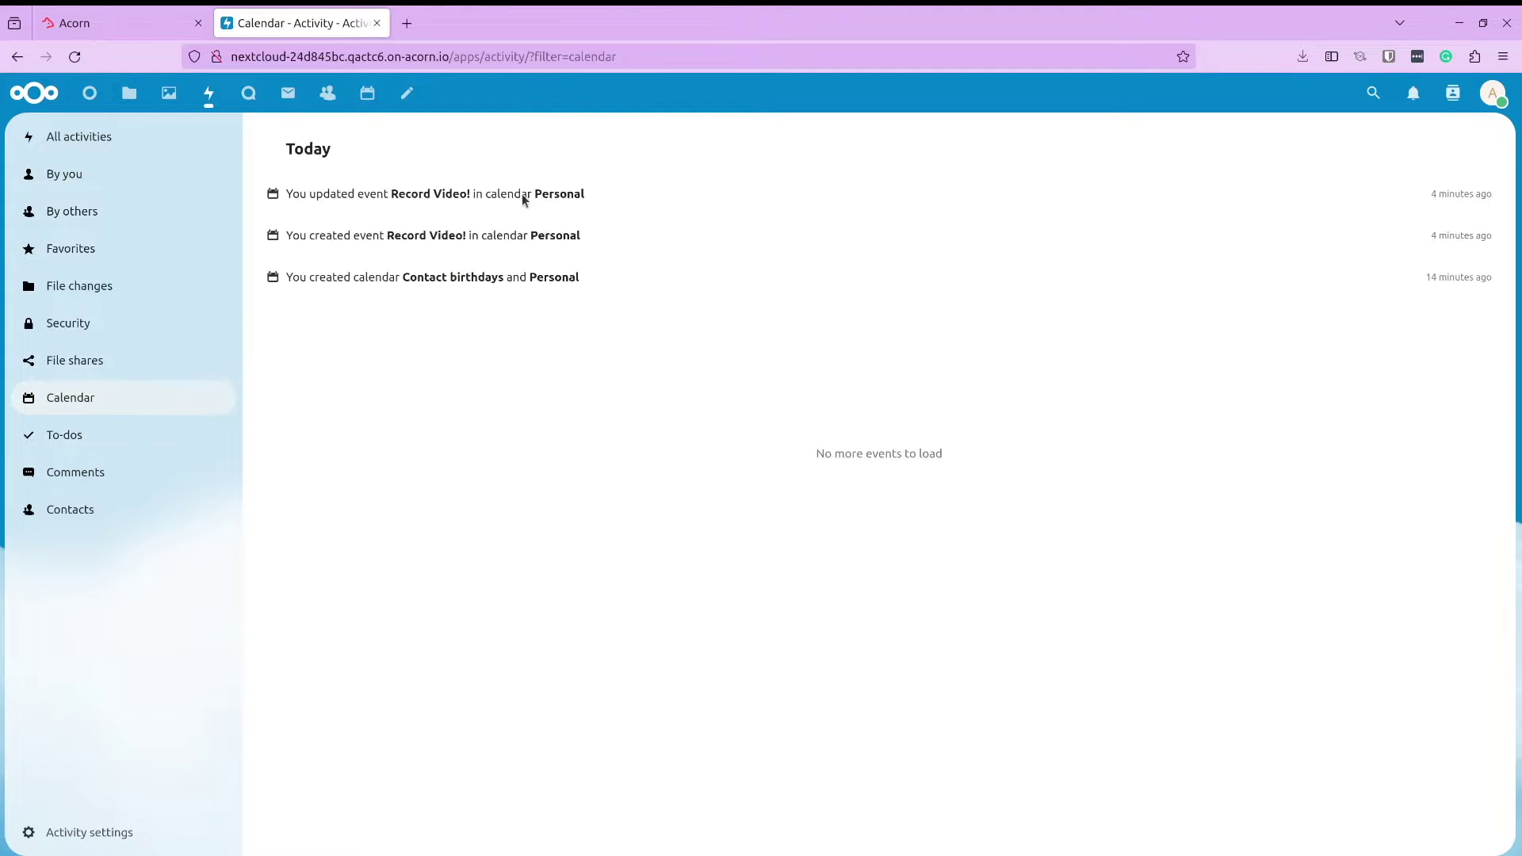
click(34, 93)
click(1489, 98)
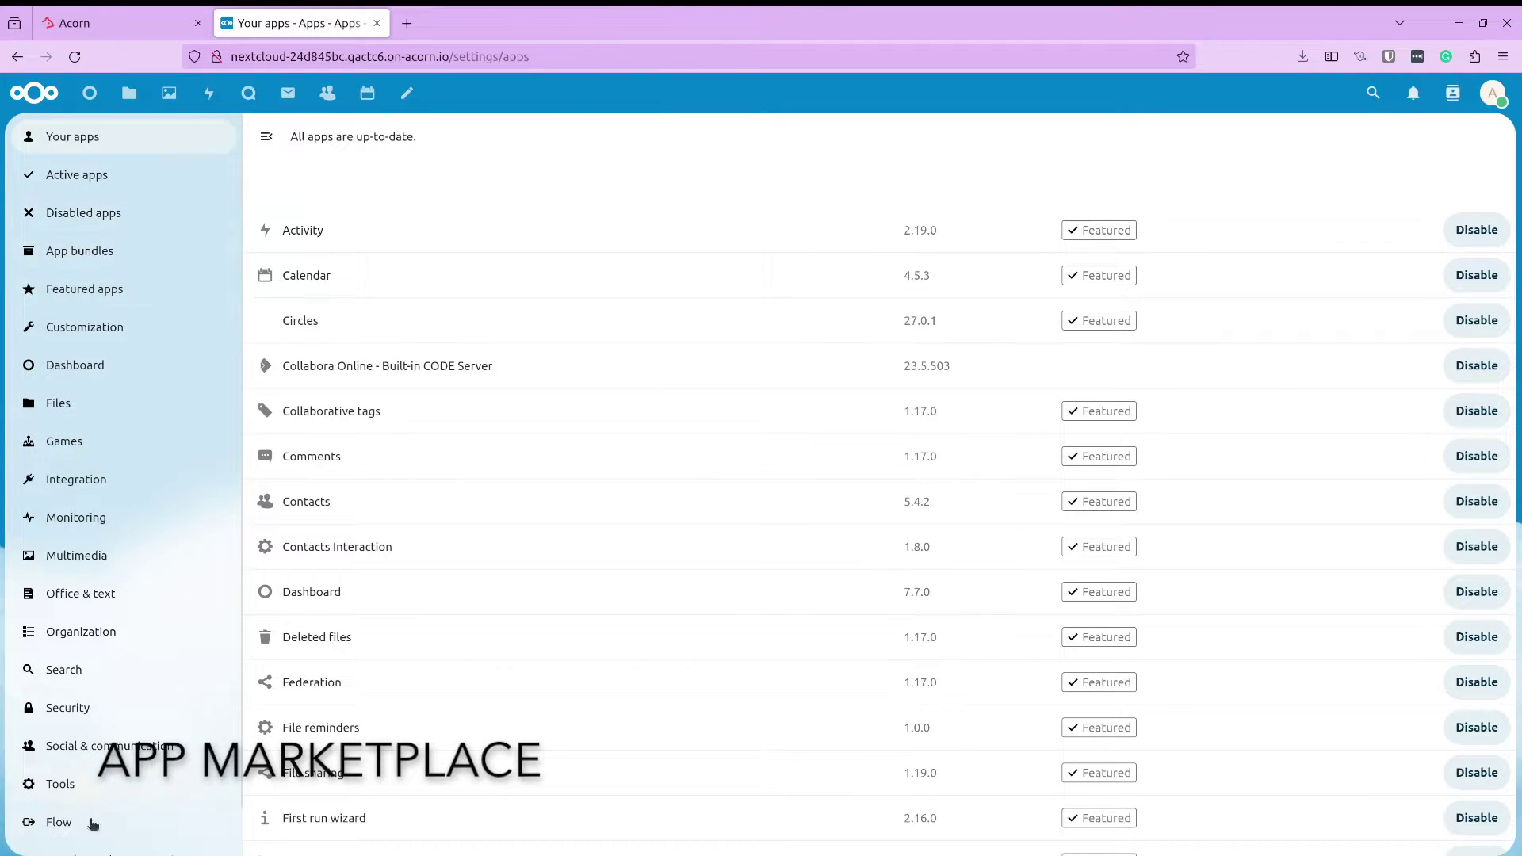
Download and enable the featured Maps app with the admin password, then open Maps' place search
click(95, 290)
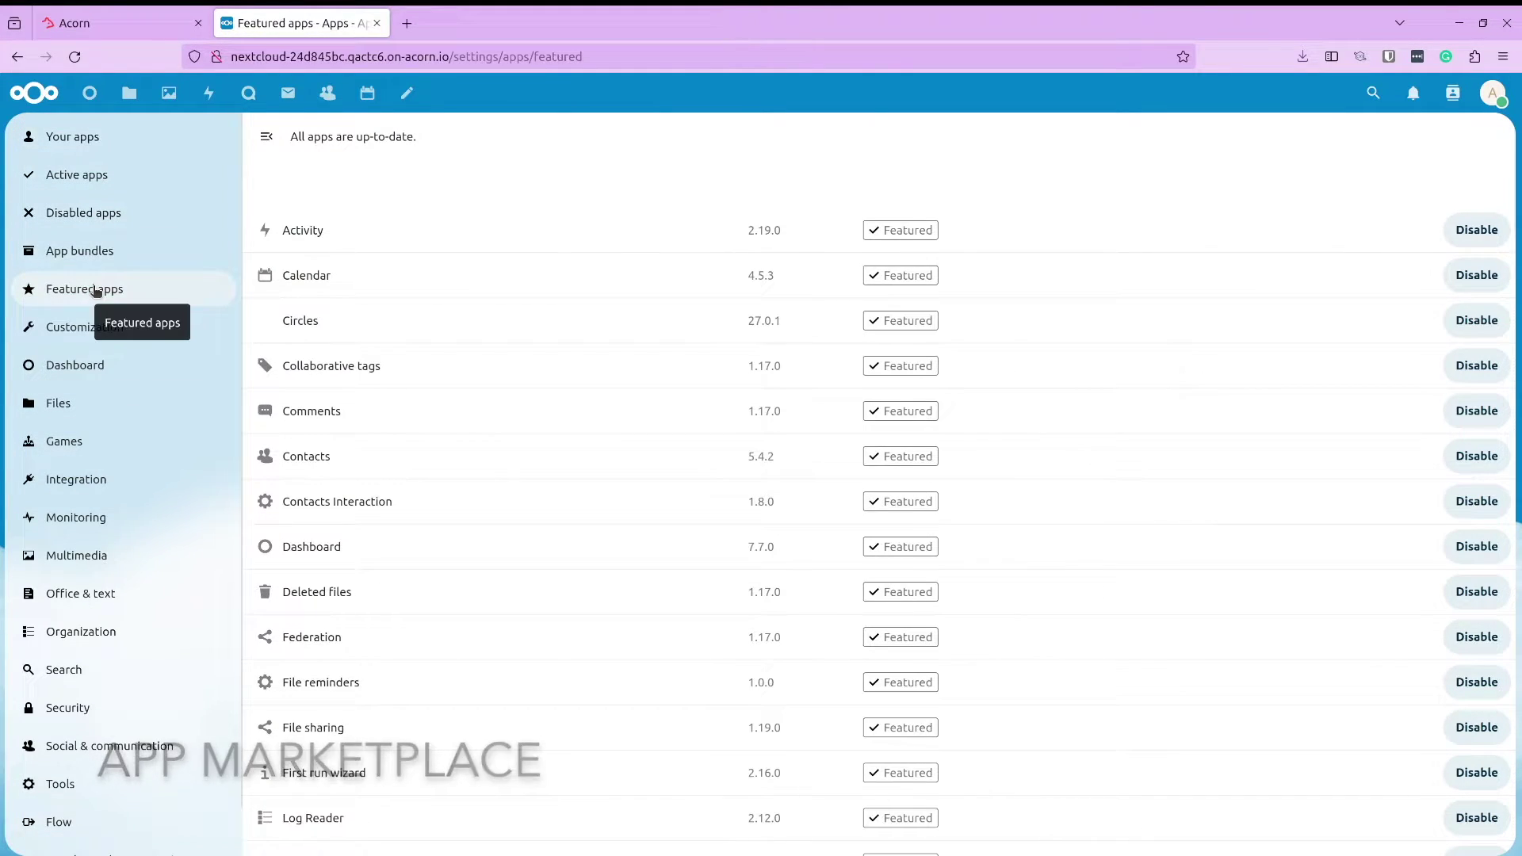
scroll(750, 360, down, 15)
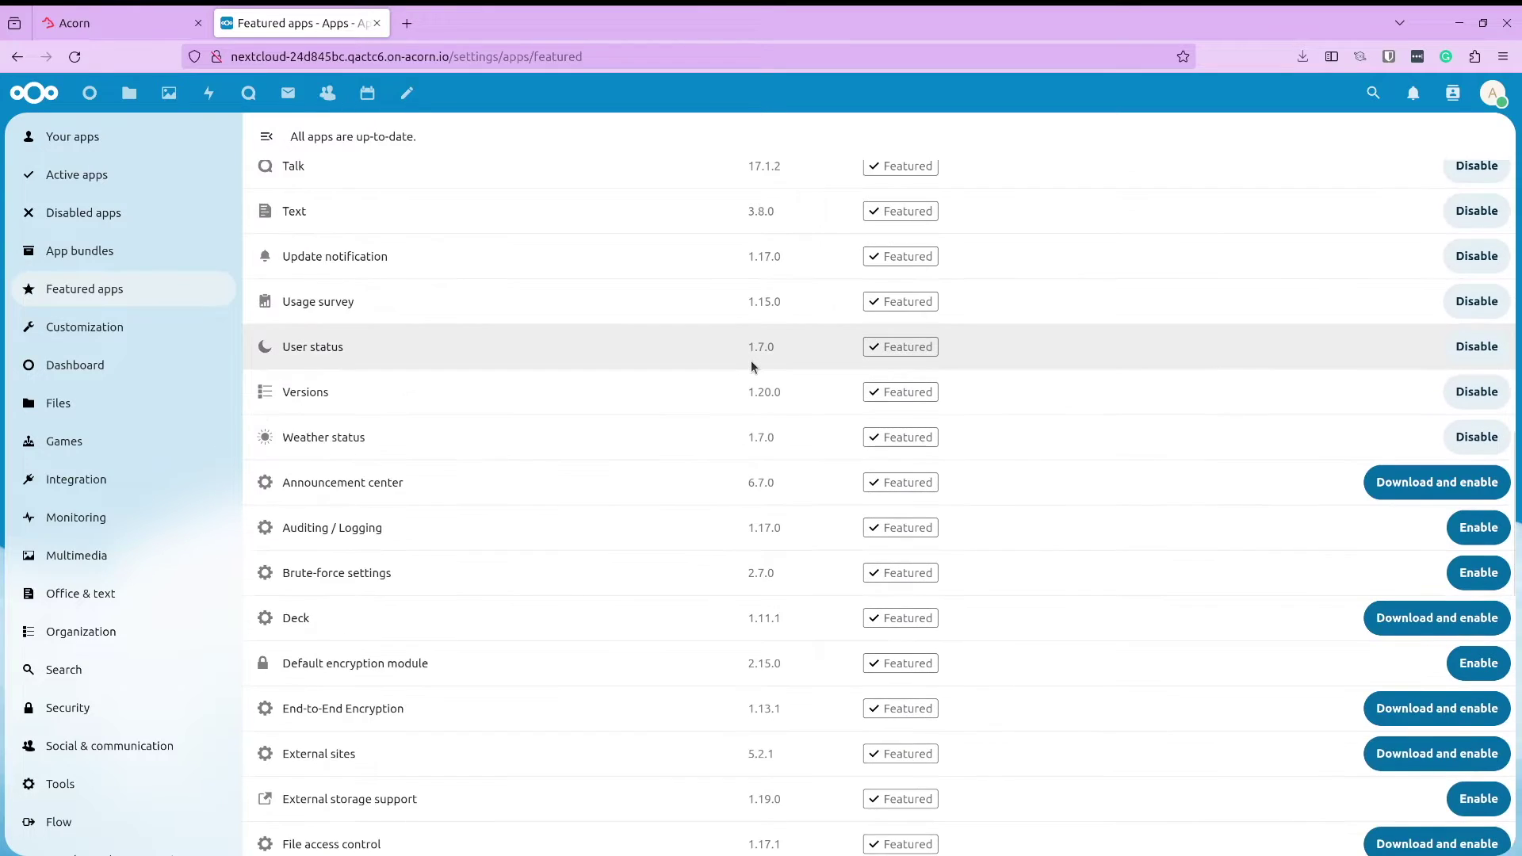
scroll(749, 359, down, 14)
scroll(750, 359, up, 5)
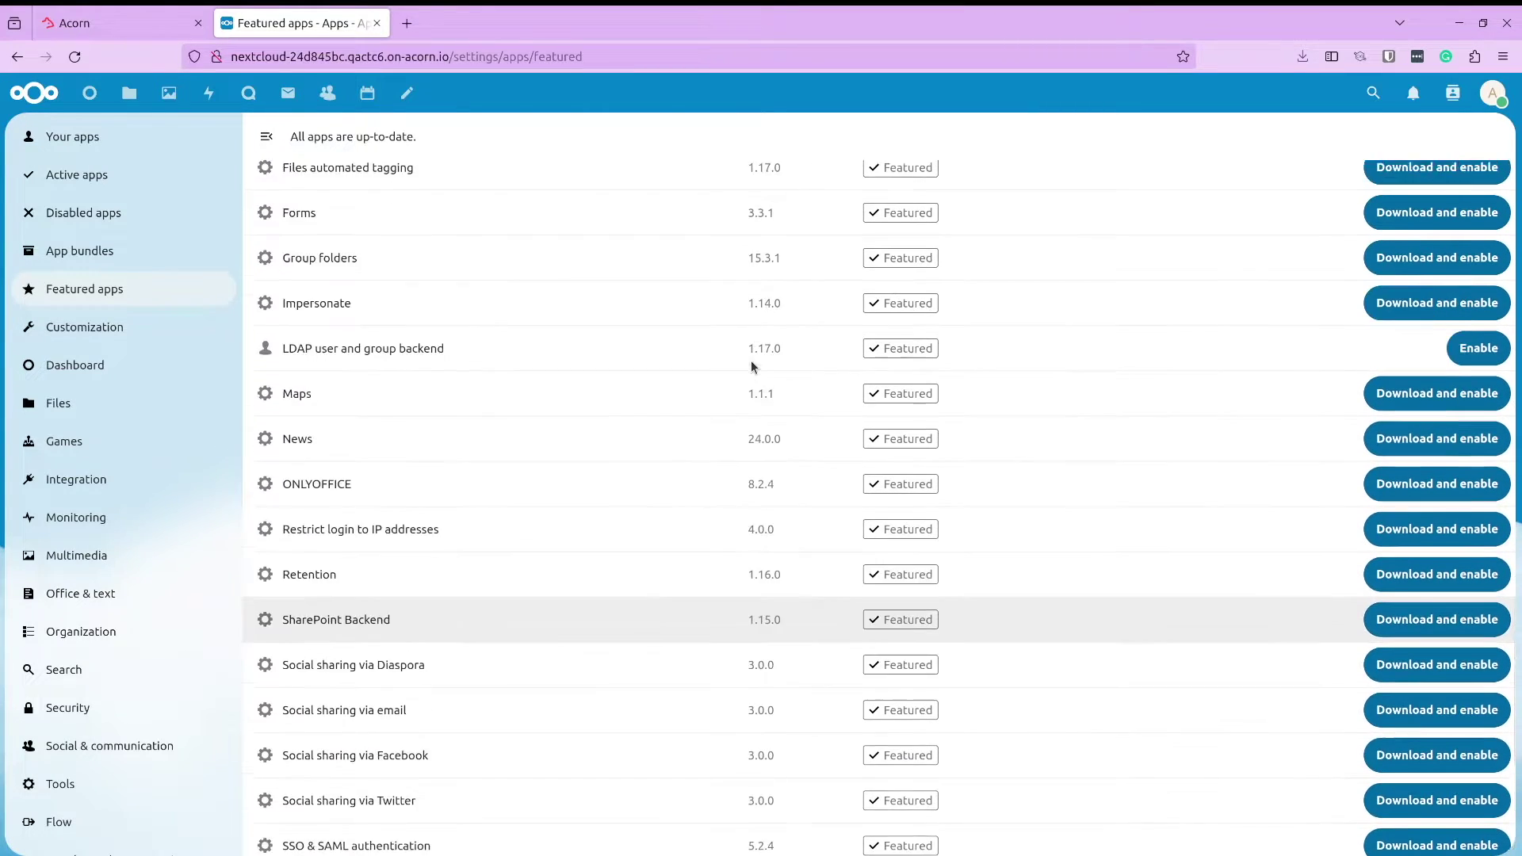
scroll(750, 360, up, 2)
click(1418, 479)
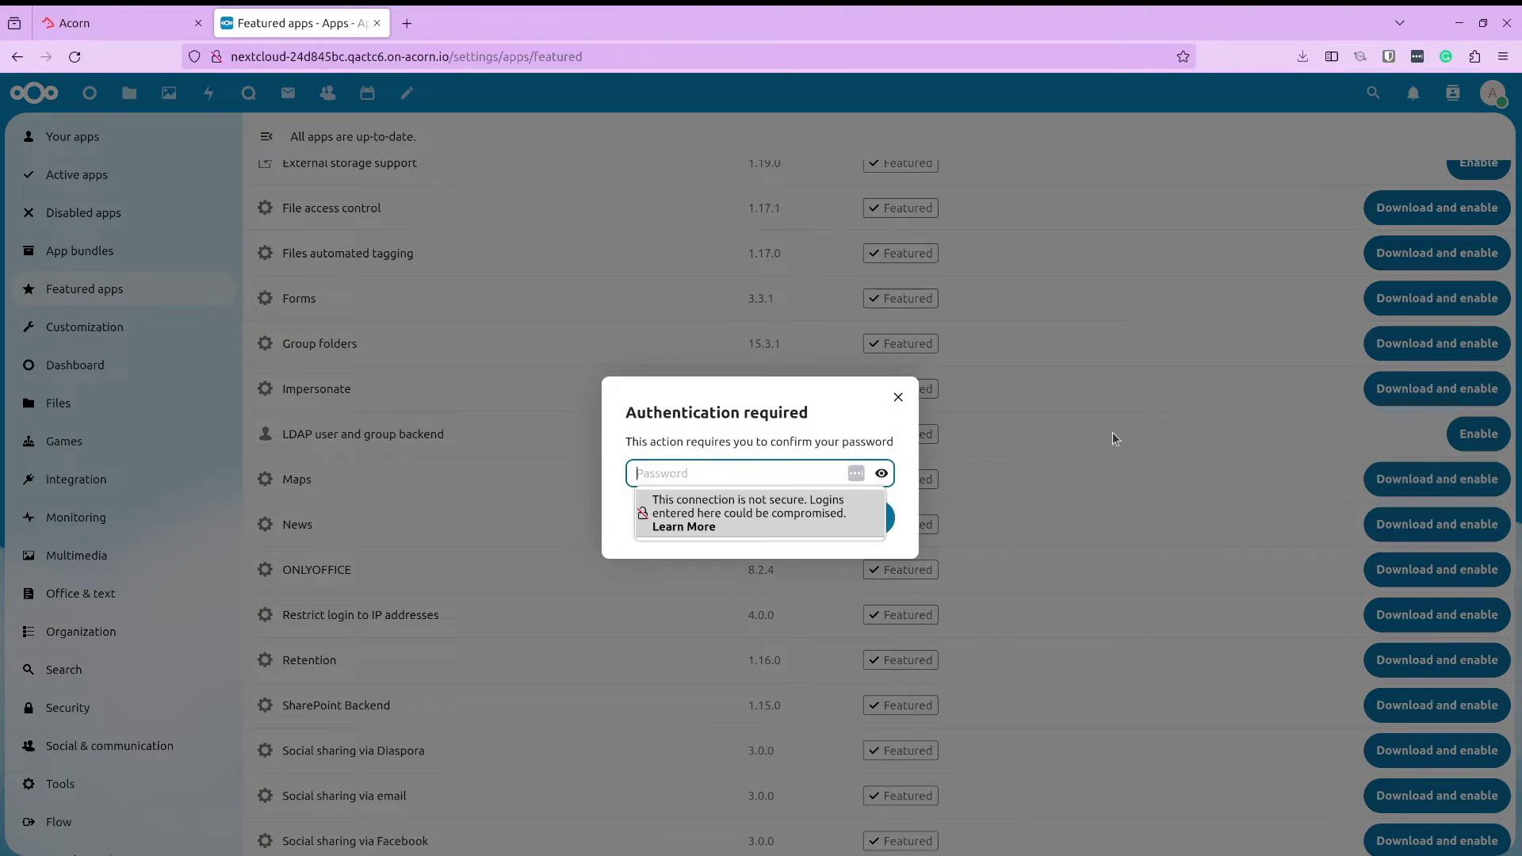
text(•••••••••)
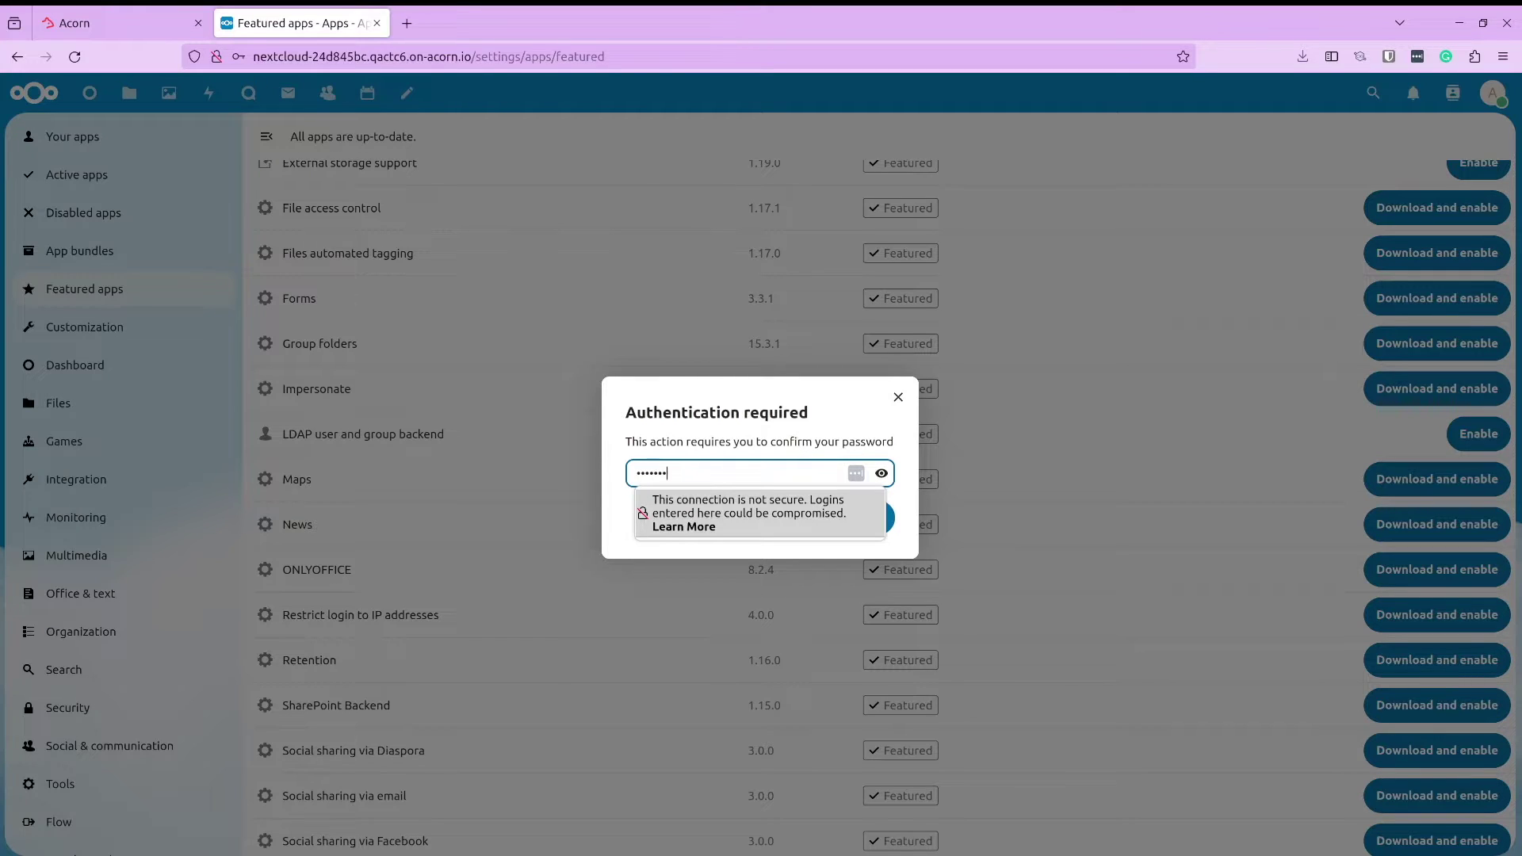
key(Return)
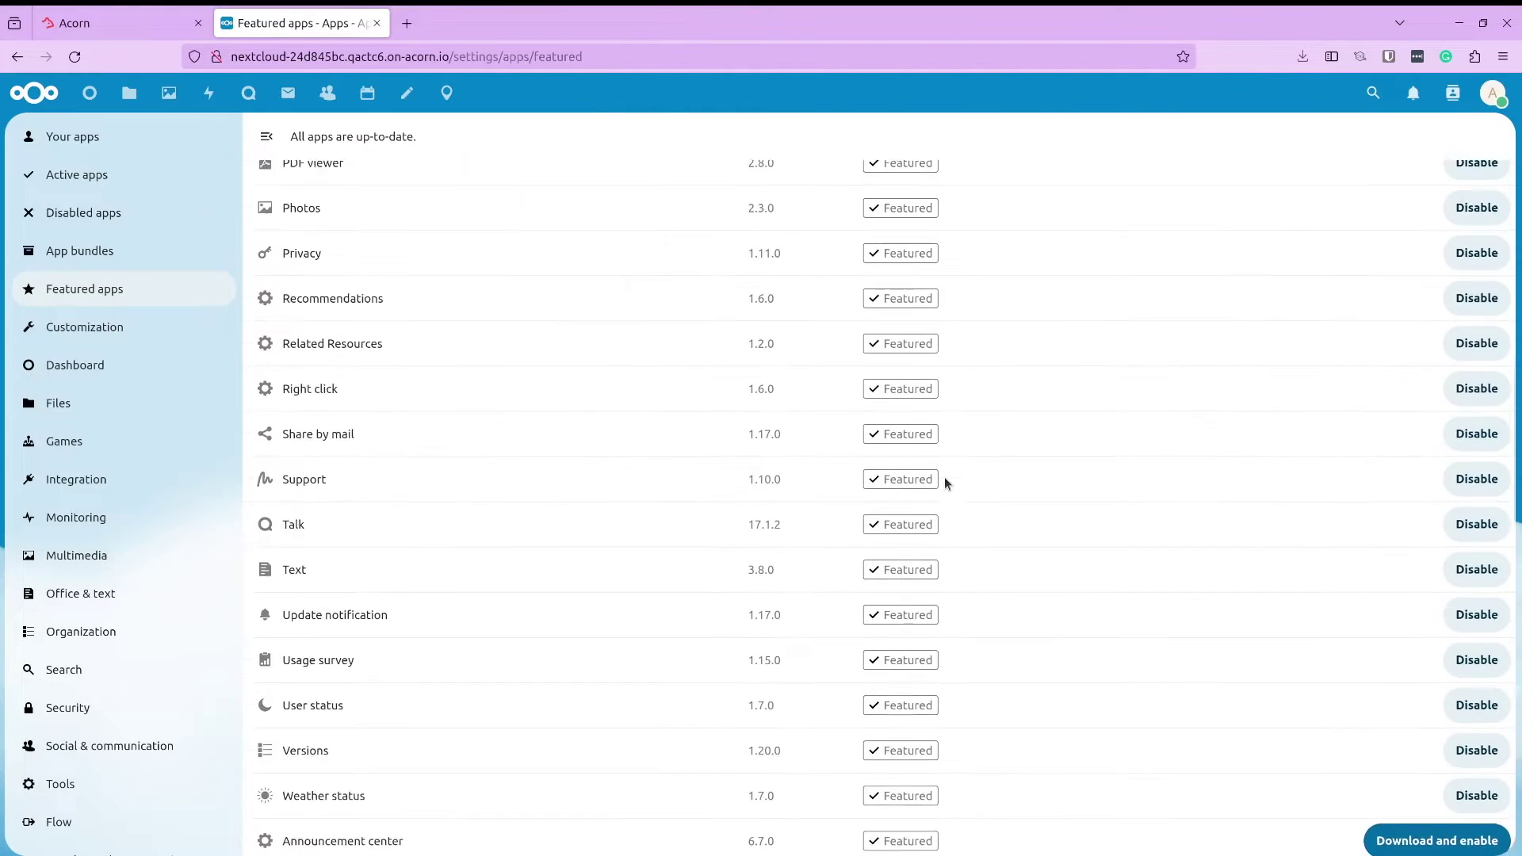
click(447, 96)
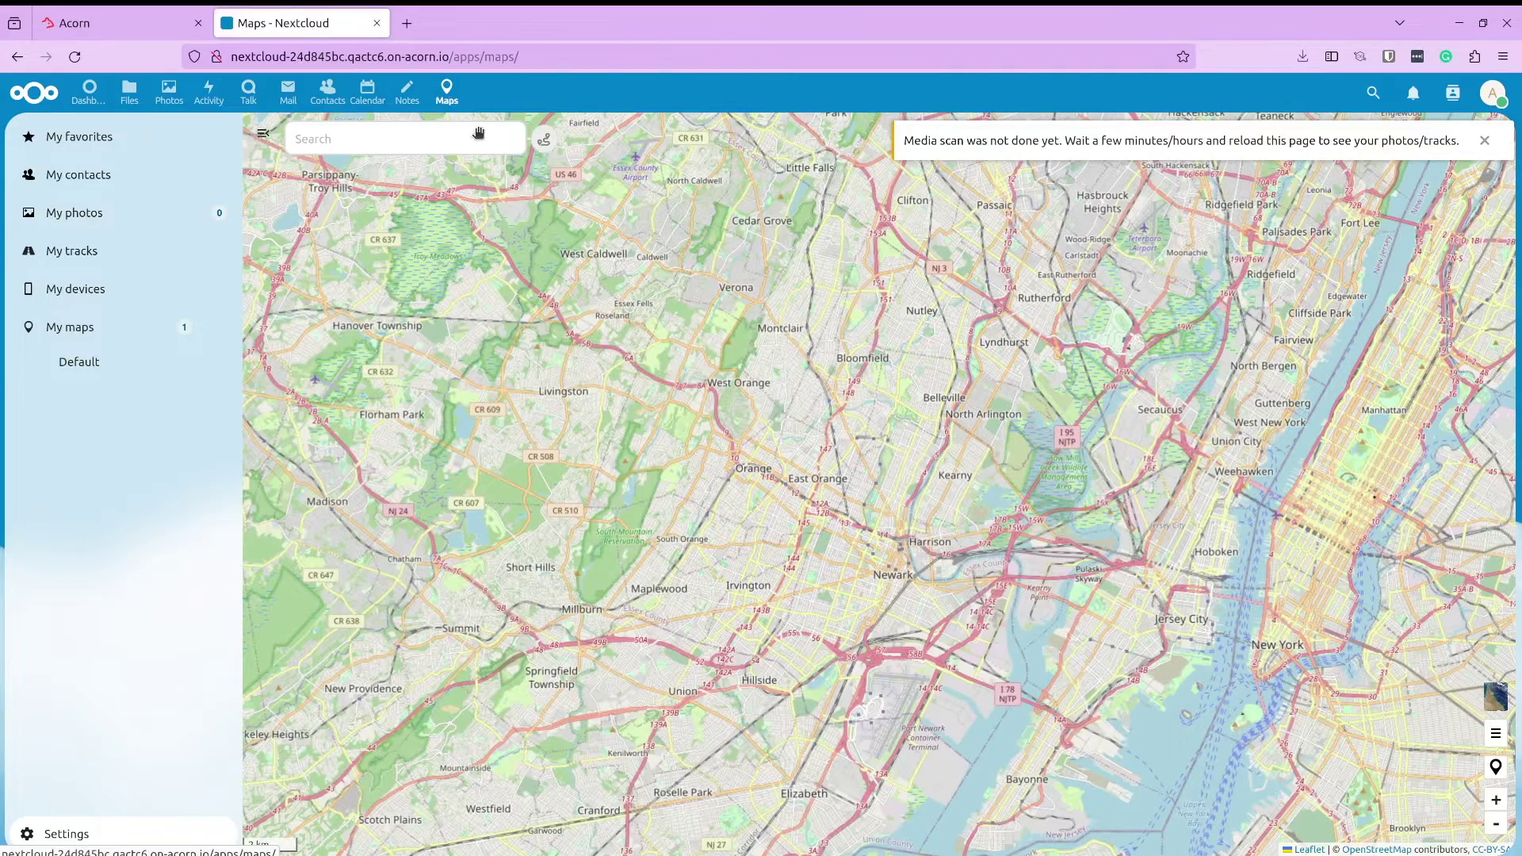
click(441, 137)
Search Maps for 'statue of liberty' and zoom to the marker on Liberty Island
text(statue of lib)
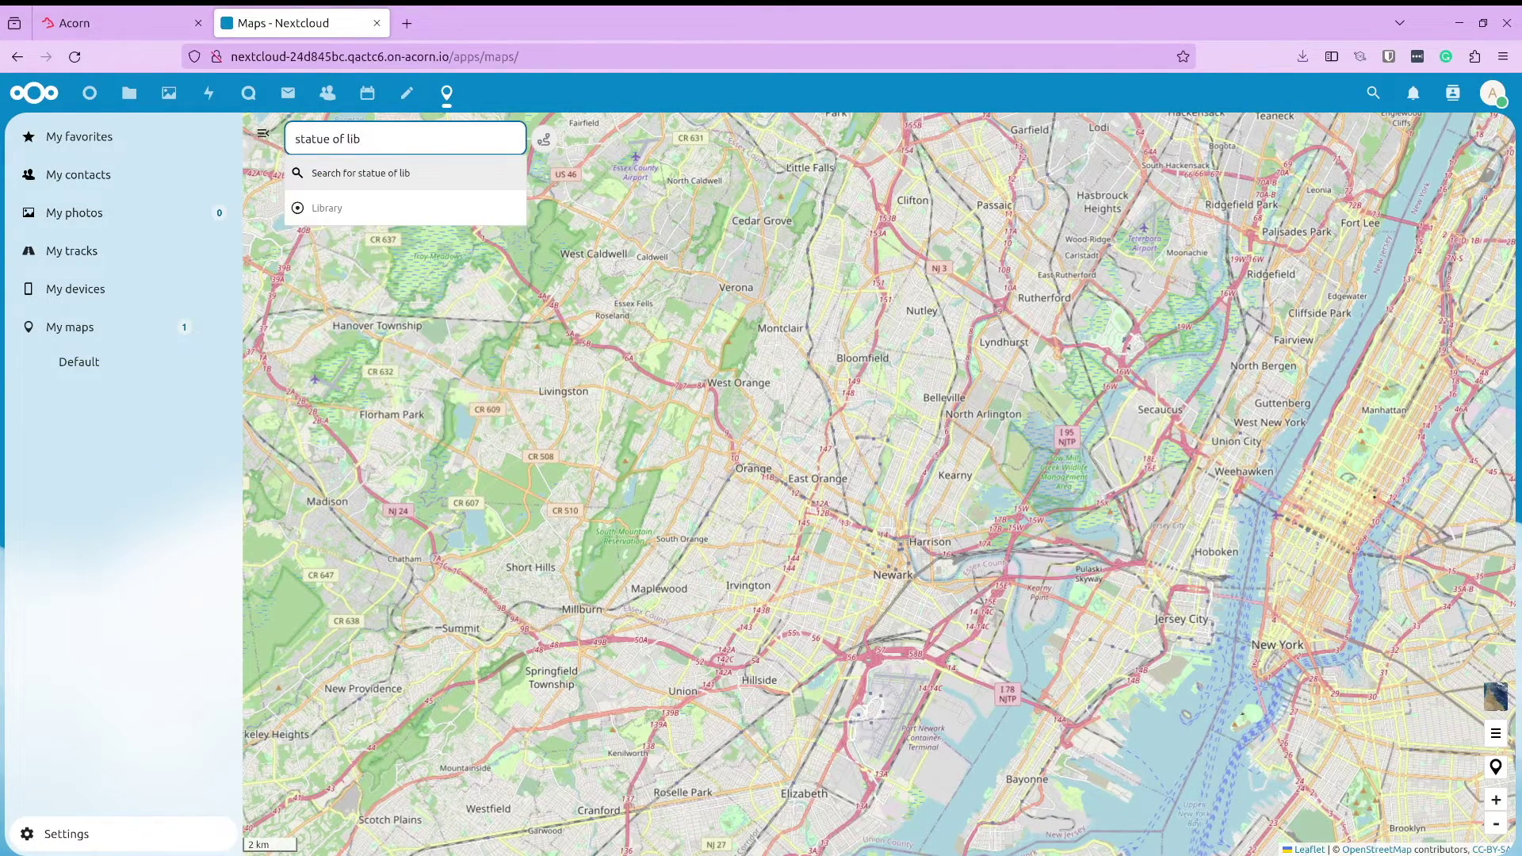
text(erty)
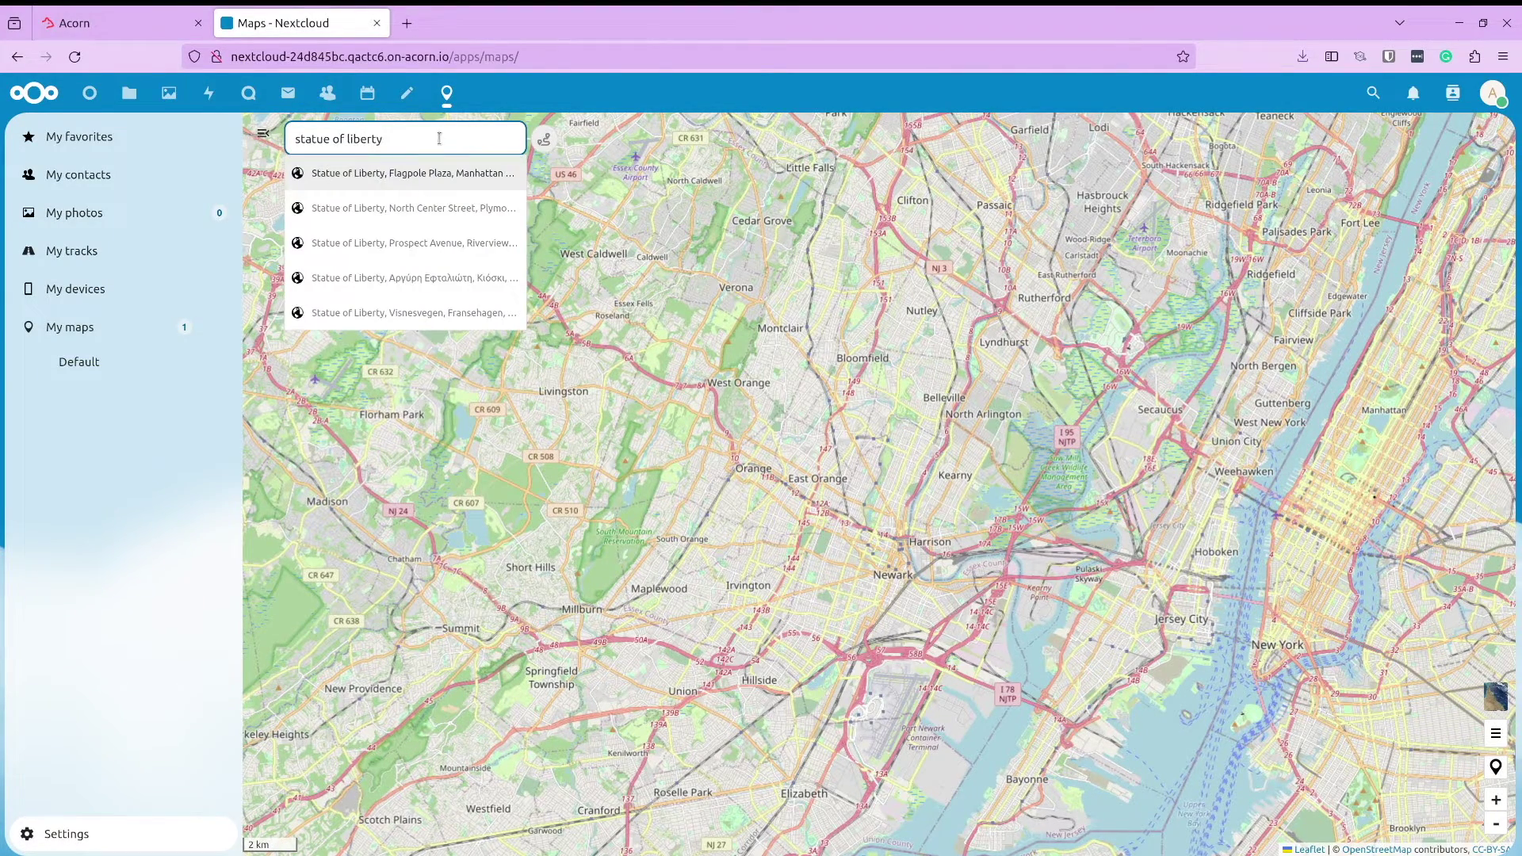
click(447, 175)
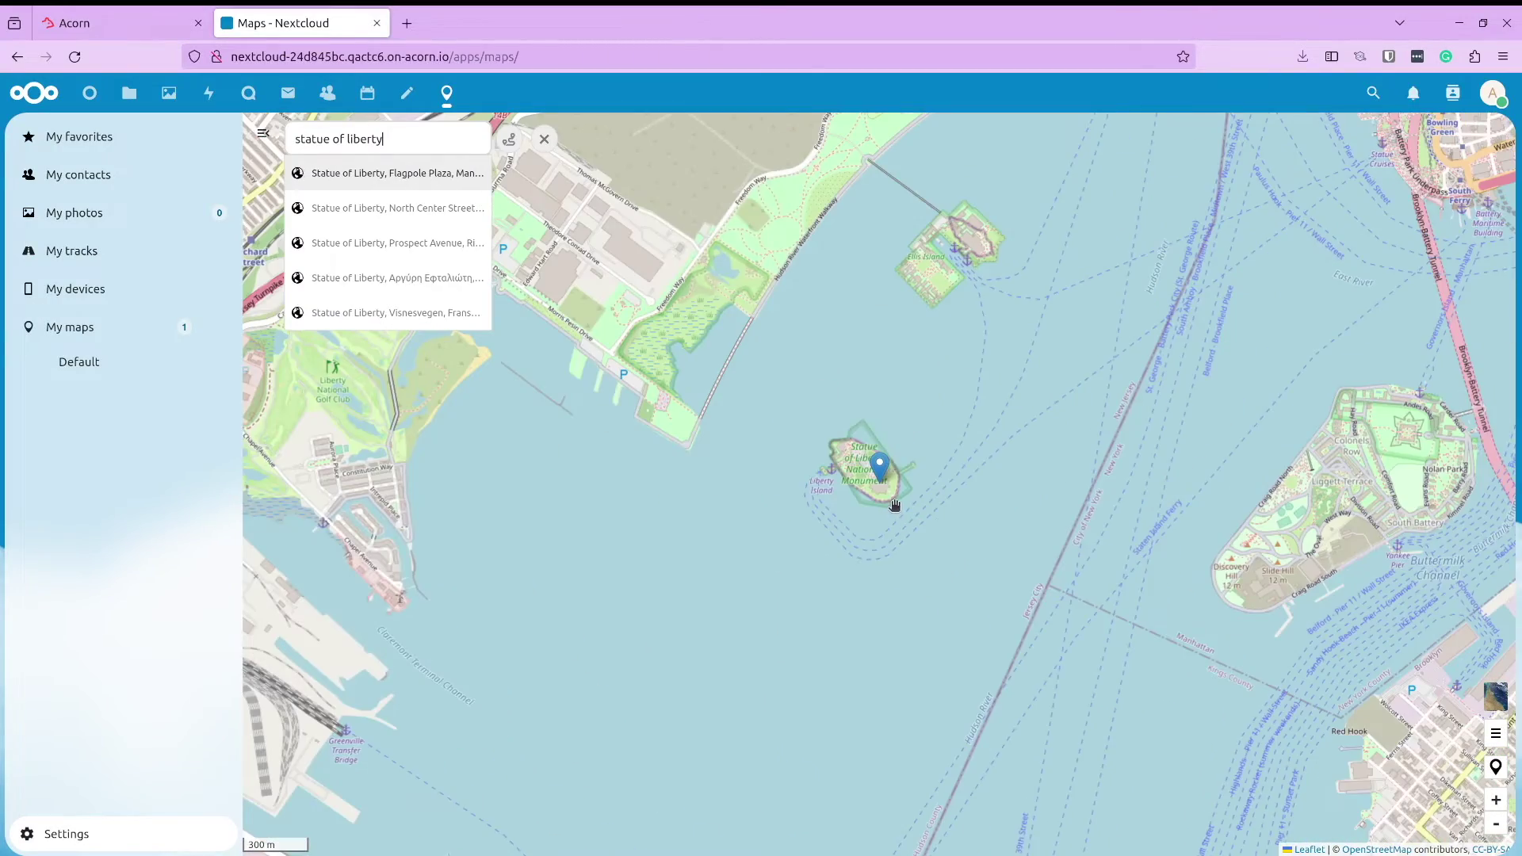
scroll(892, 504, up, 3)
scroll(872, 502, up, 2)
scroll(854, 501, down, 4)
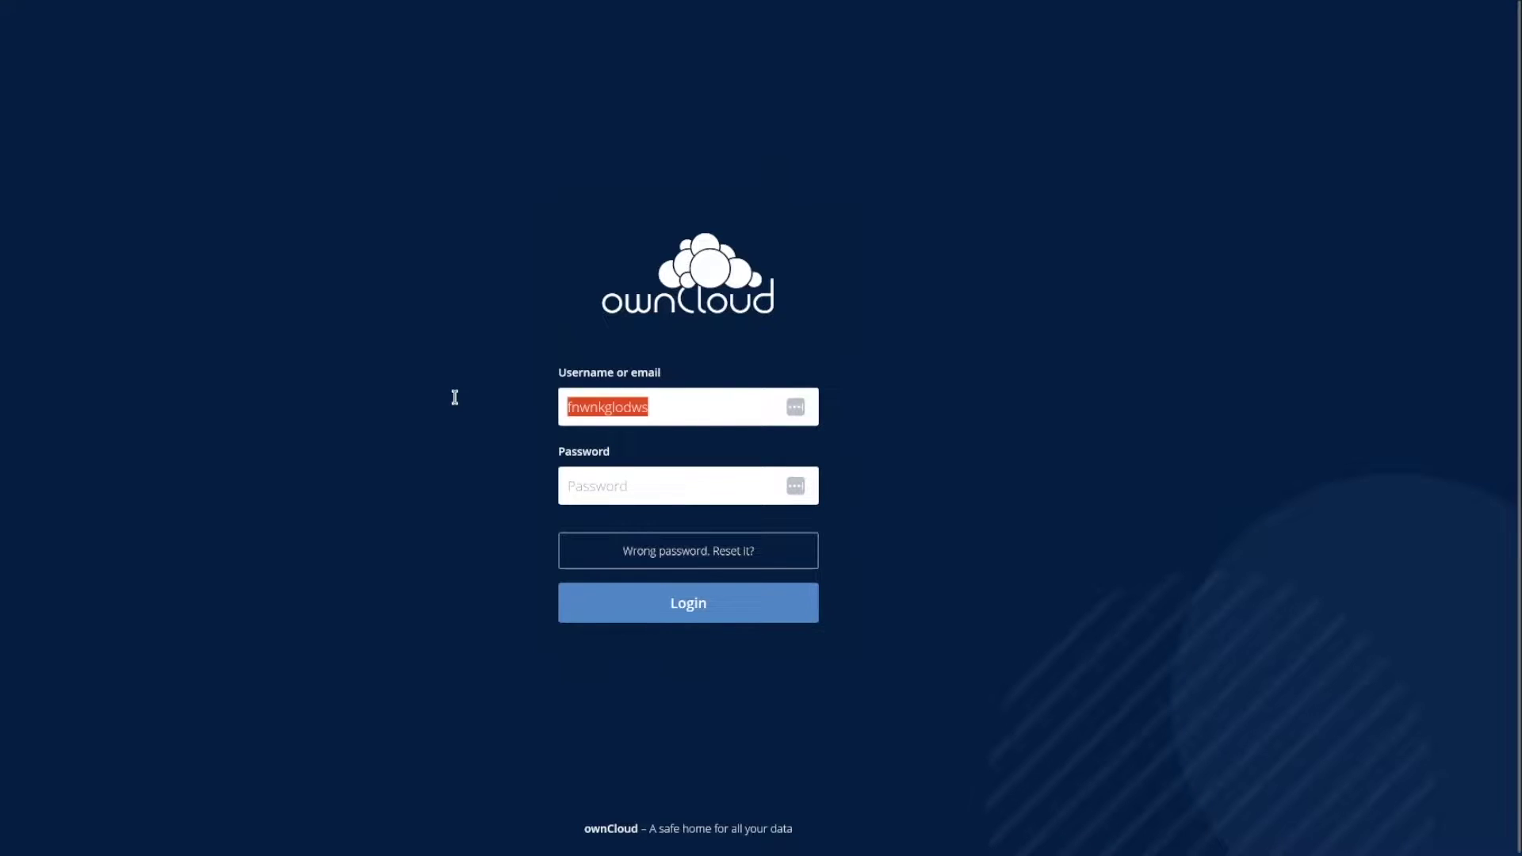
Log into ownCloud as root with the pasted password and close the welcome dialog
text(oot)
key(Tab)
key(ctrl+v)
click(624, 609)
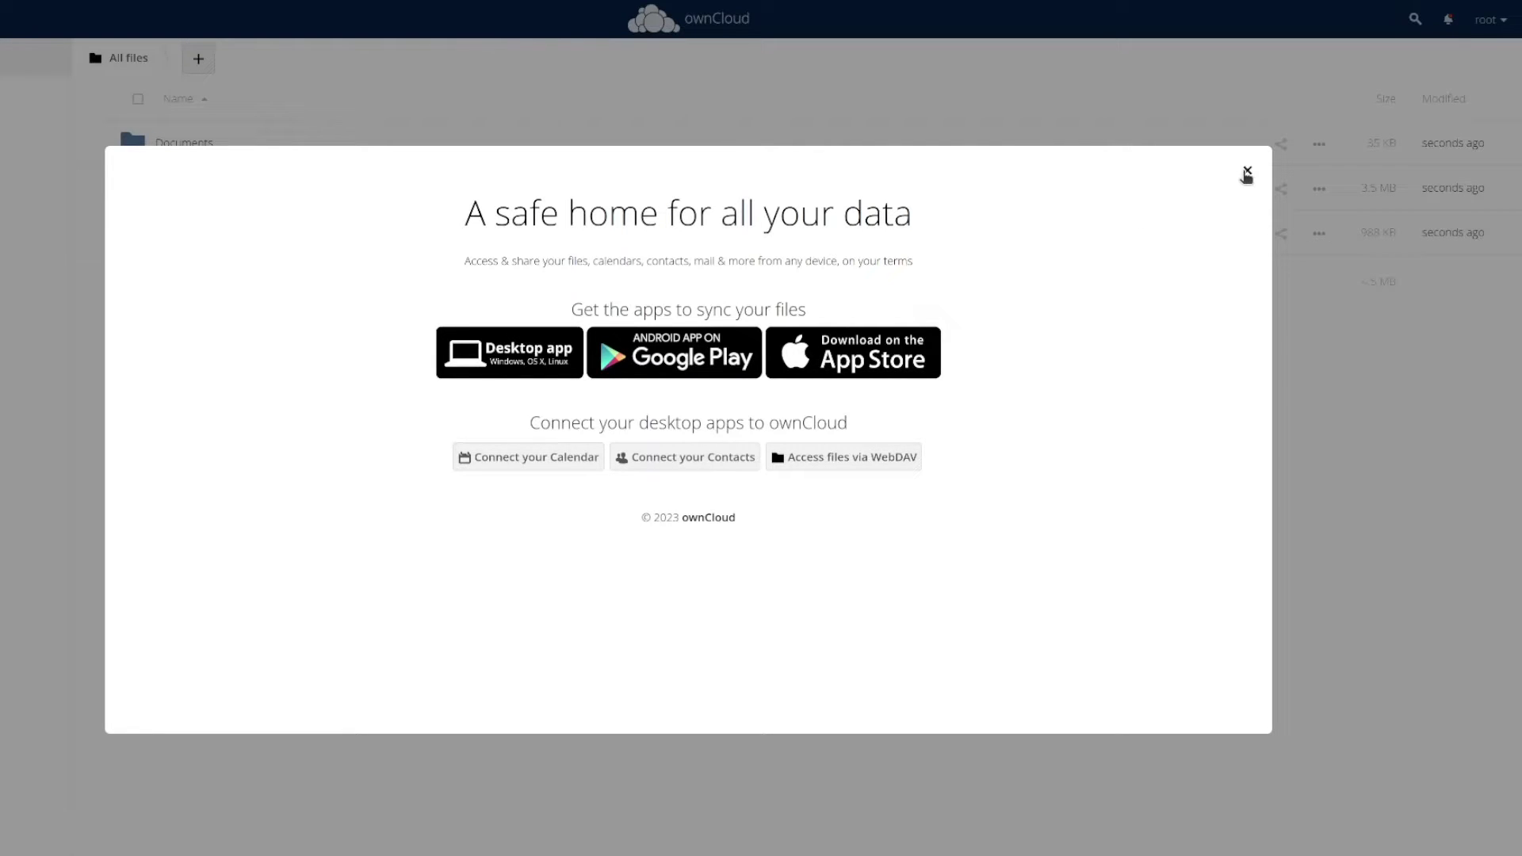
click(1246, 173)
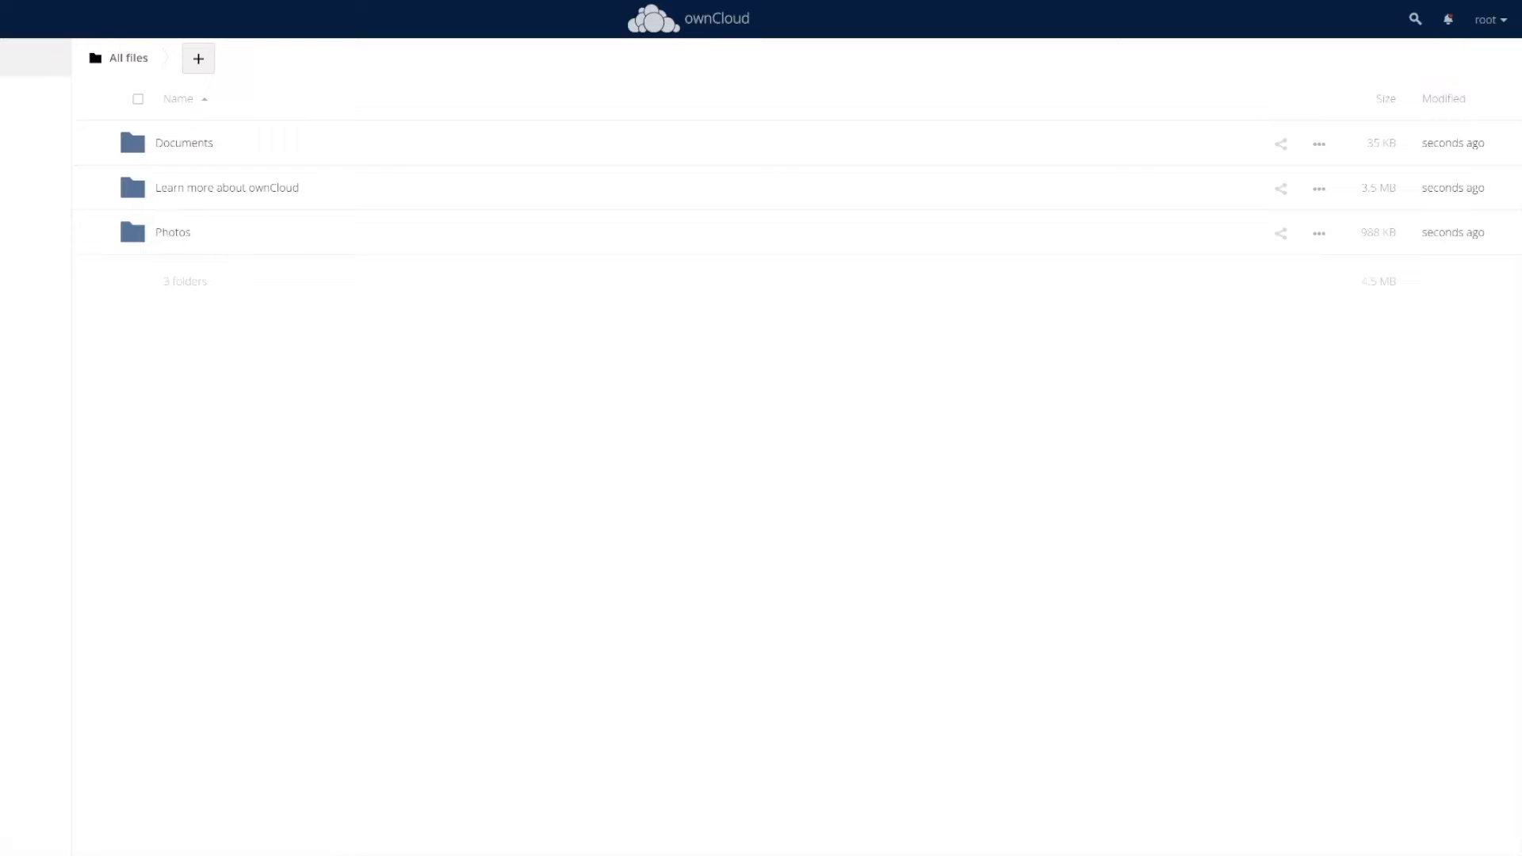
Create a new text file named helloworld.txt, then upload hello.js to All files
click(349, 61)
click(328, 172)
text(hel)
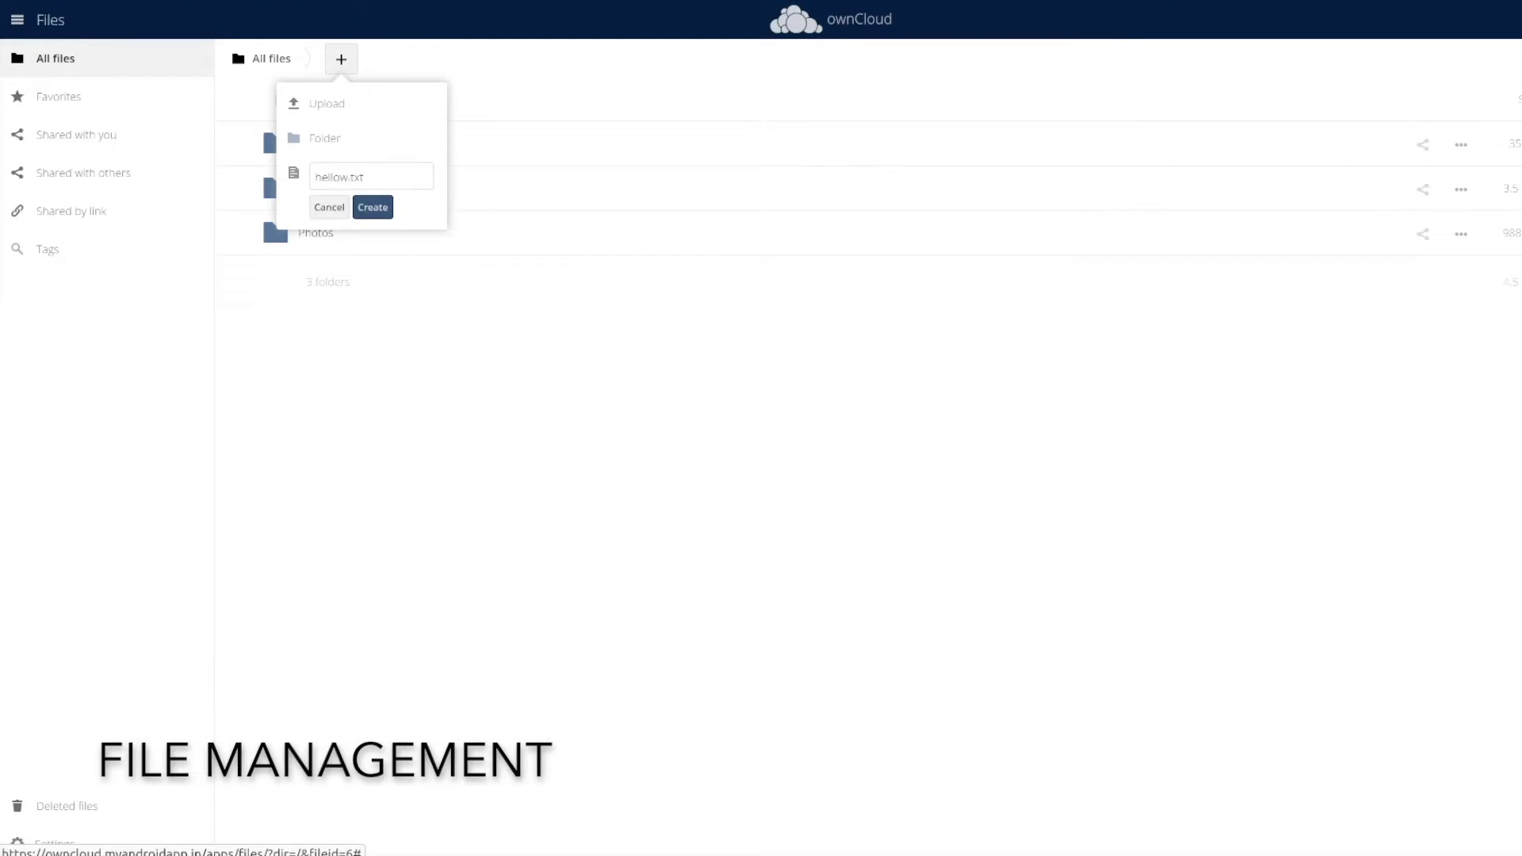
text(loworld)
key(Return)
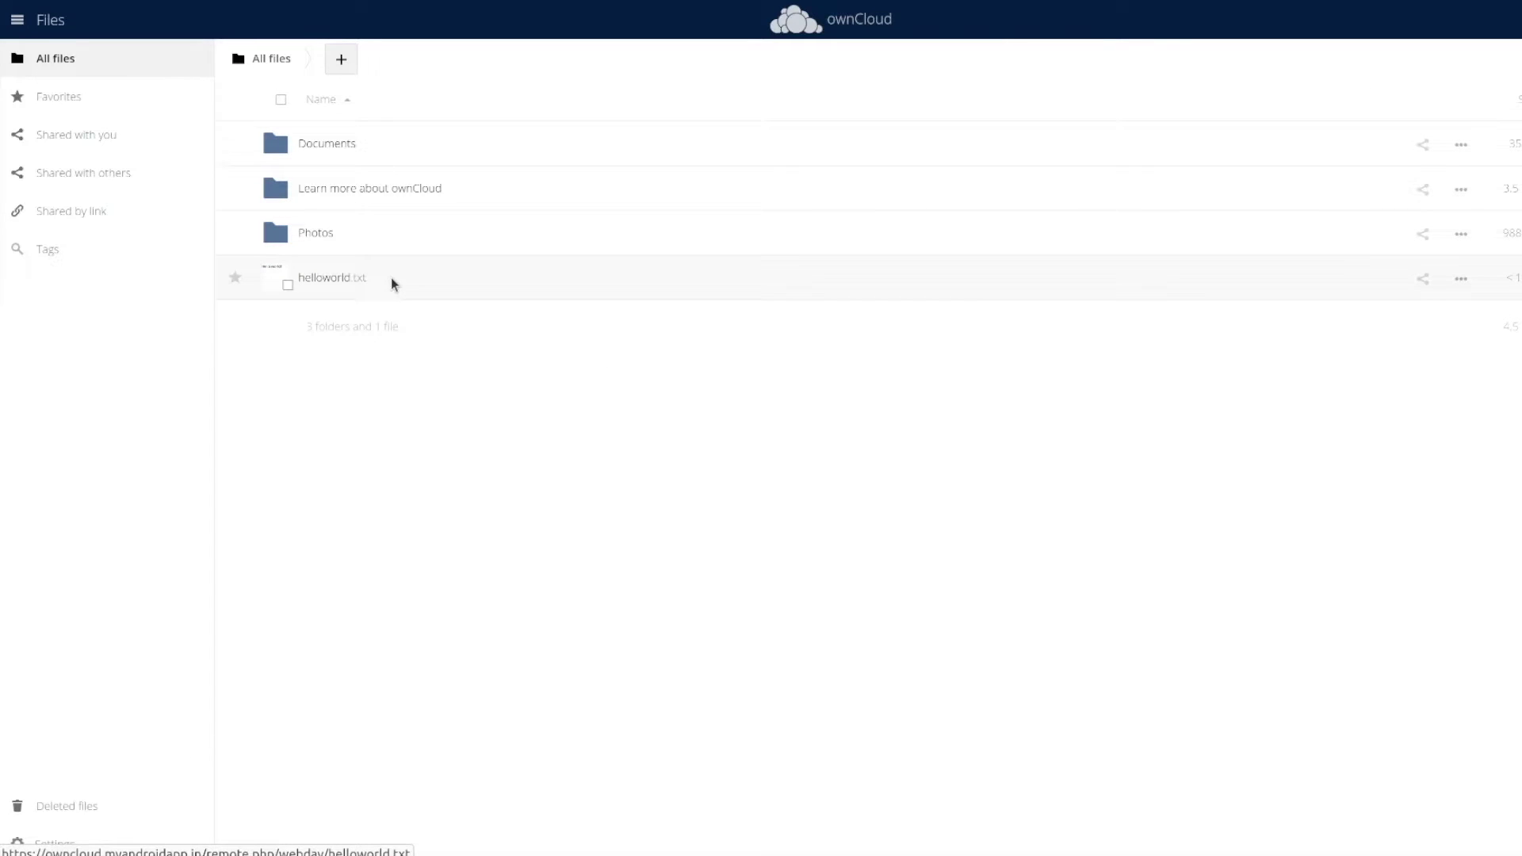
click(341, 59)
click(340, 107)
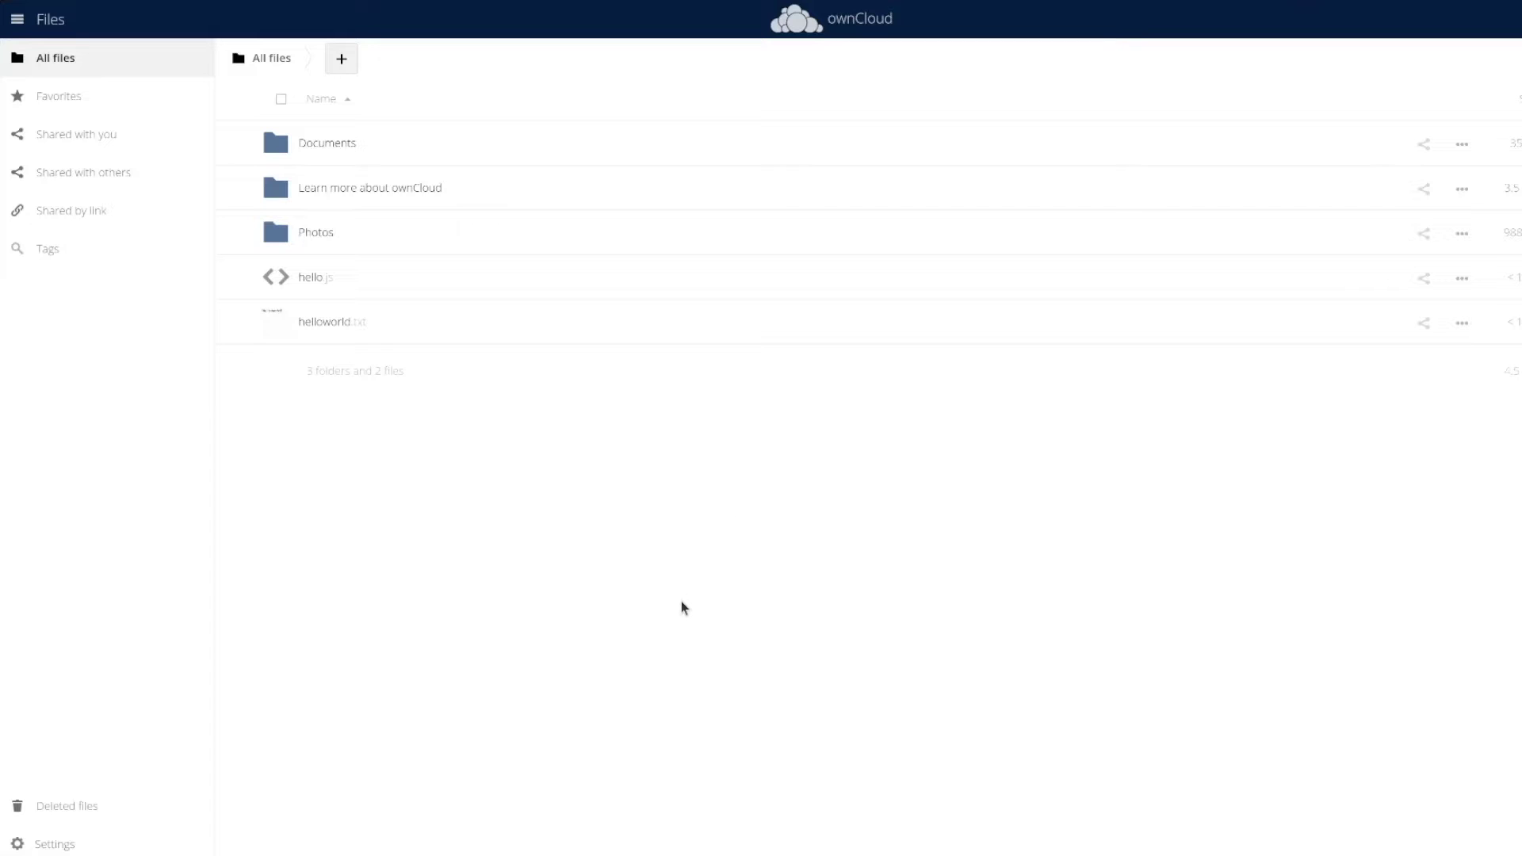
On the Users page, create a second user with a username and e-mail, then review its groups
click(628, 62)
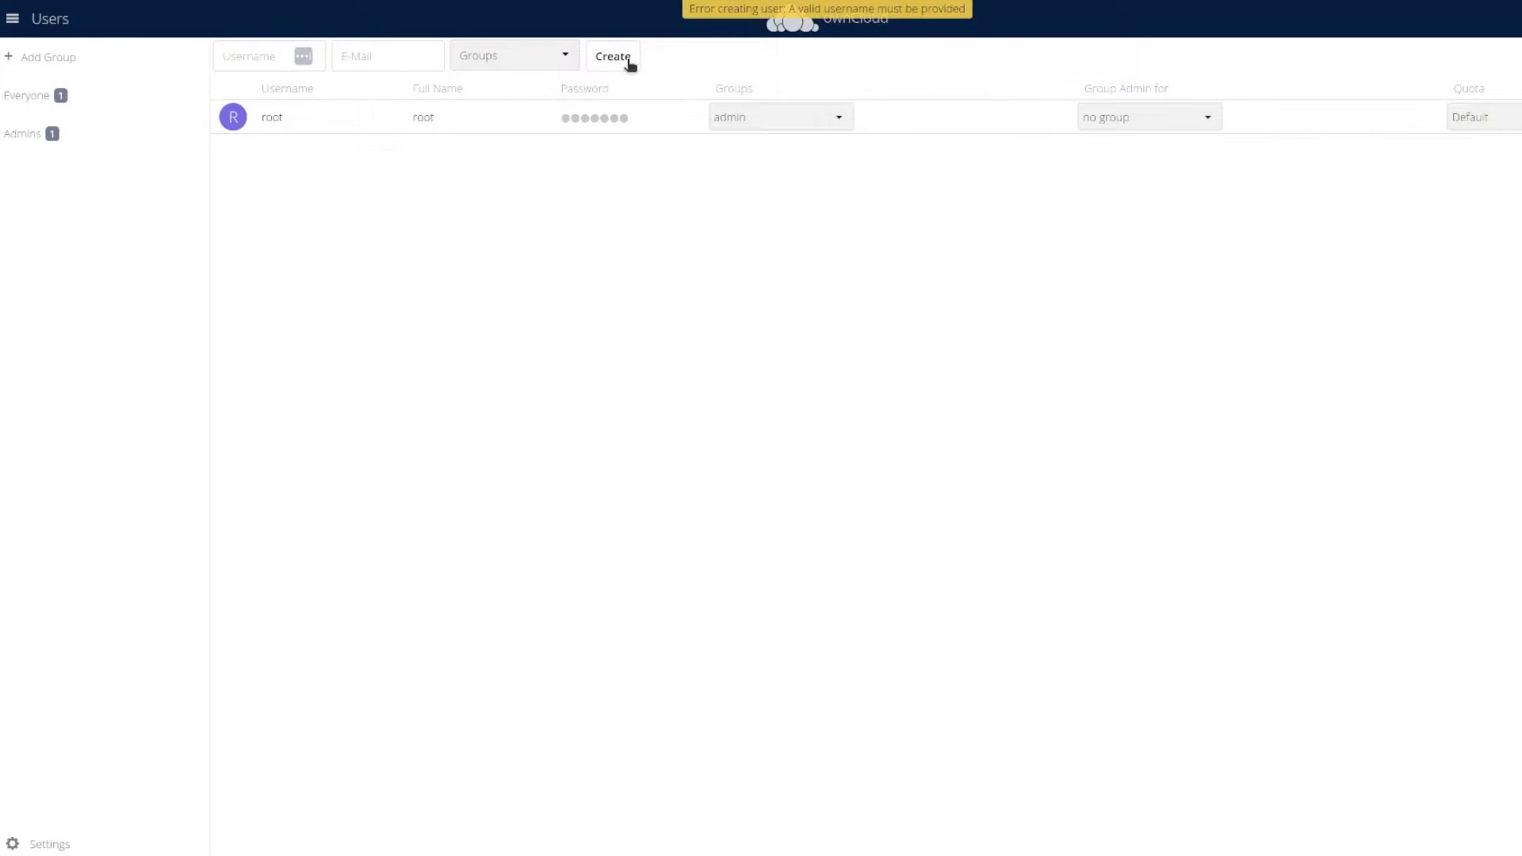
click(256, 57)
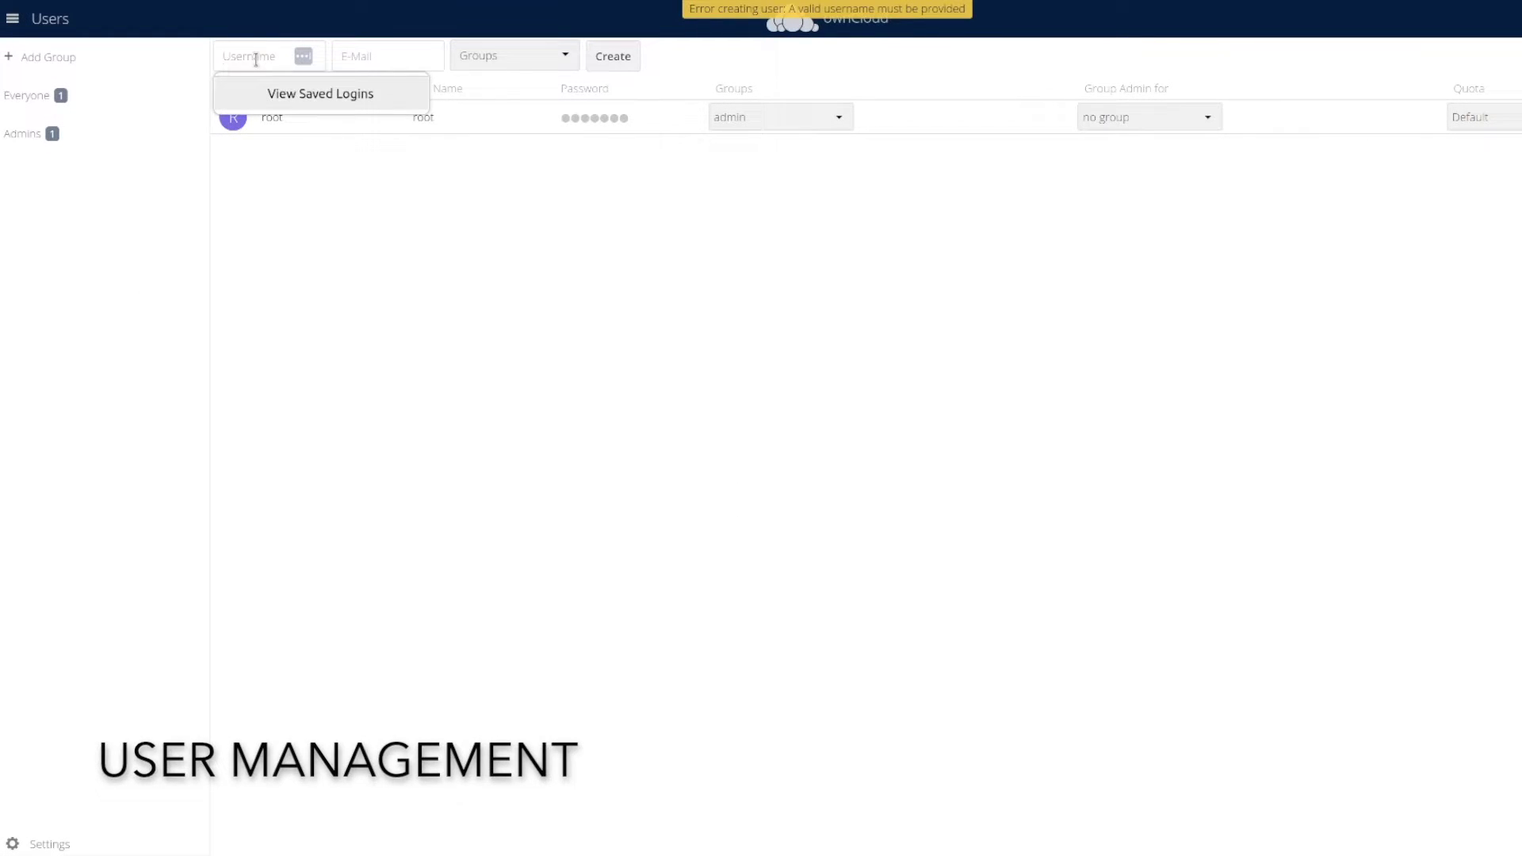
key(Tab)
text(atuip)
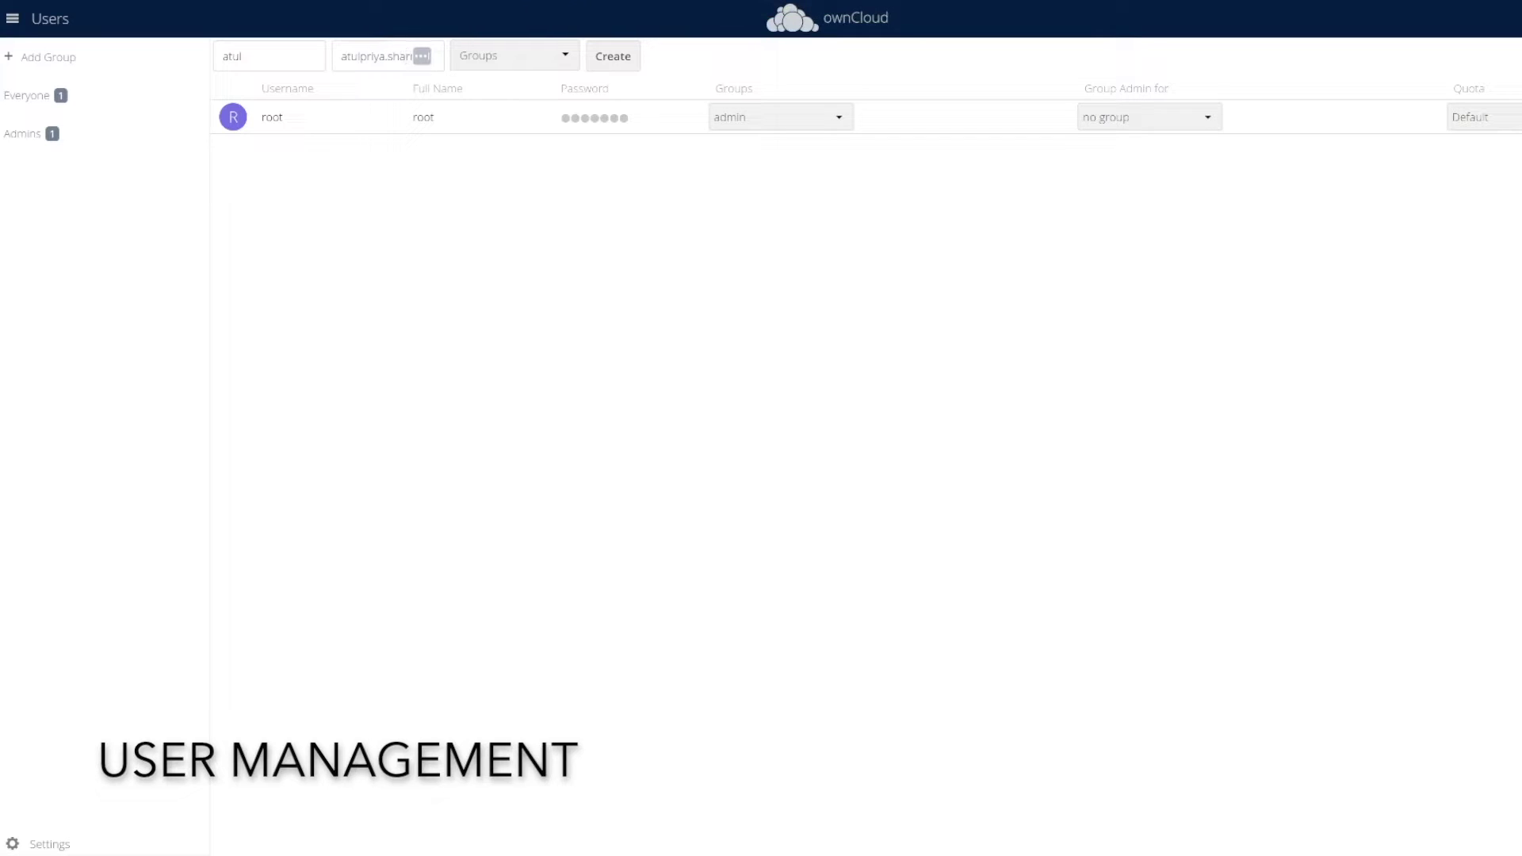
click(579, 56)
click(621, 58)
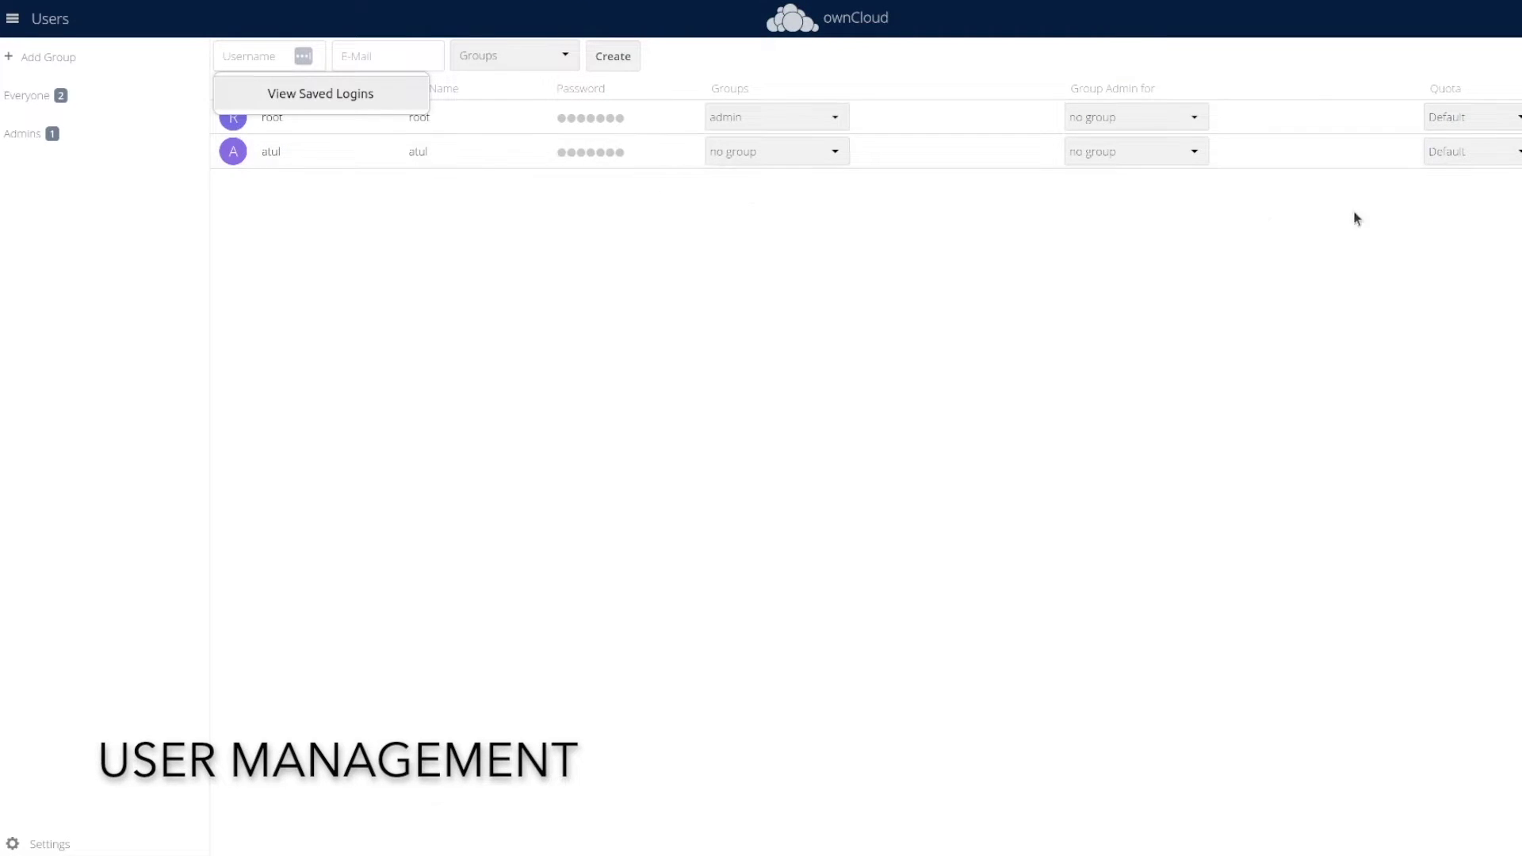
click(824, 151)
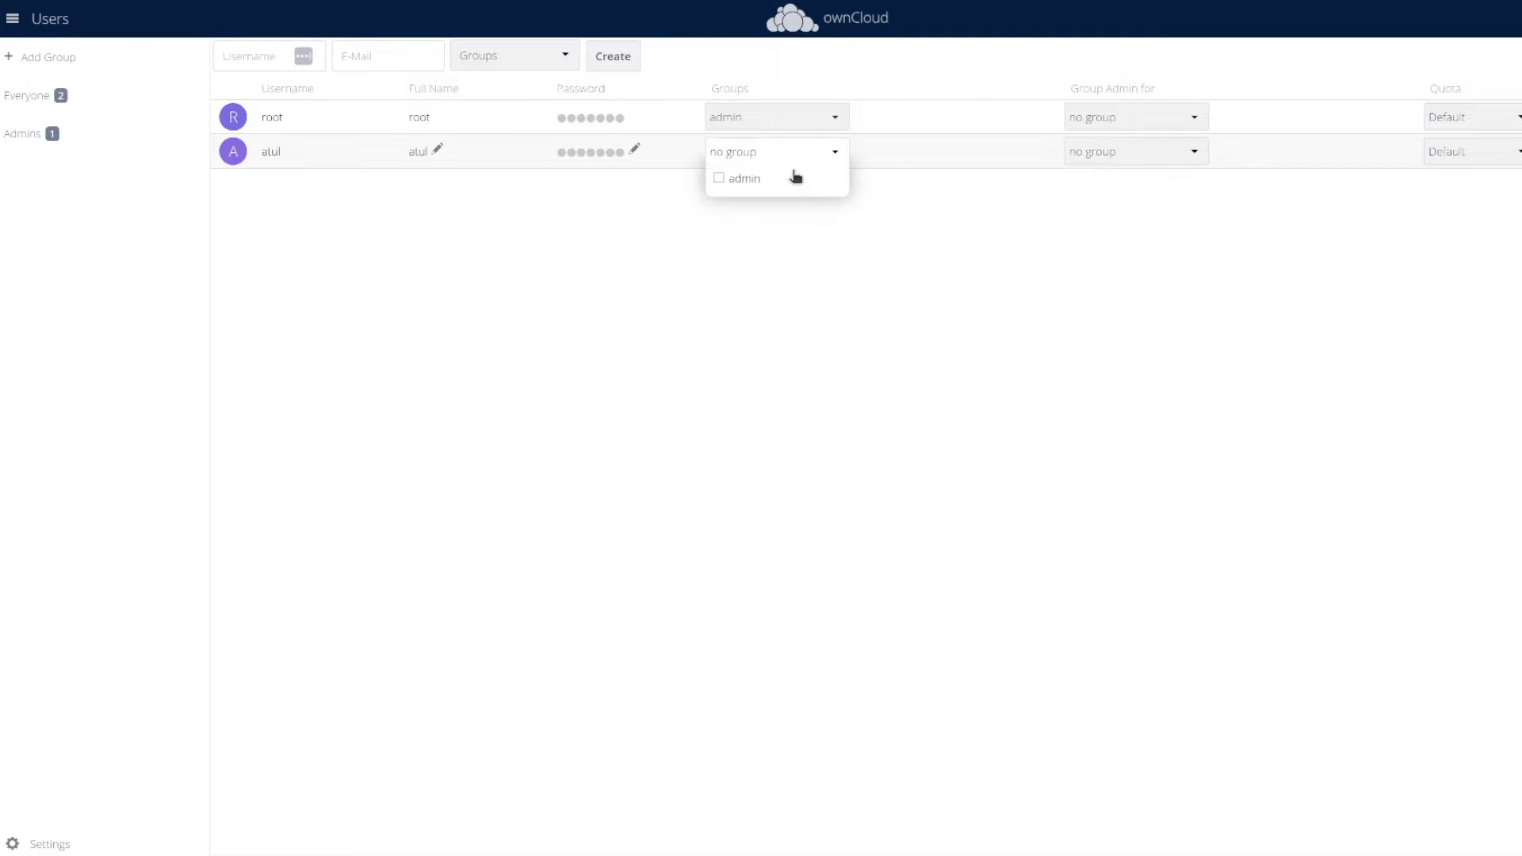
click(691, 204)
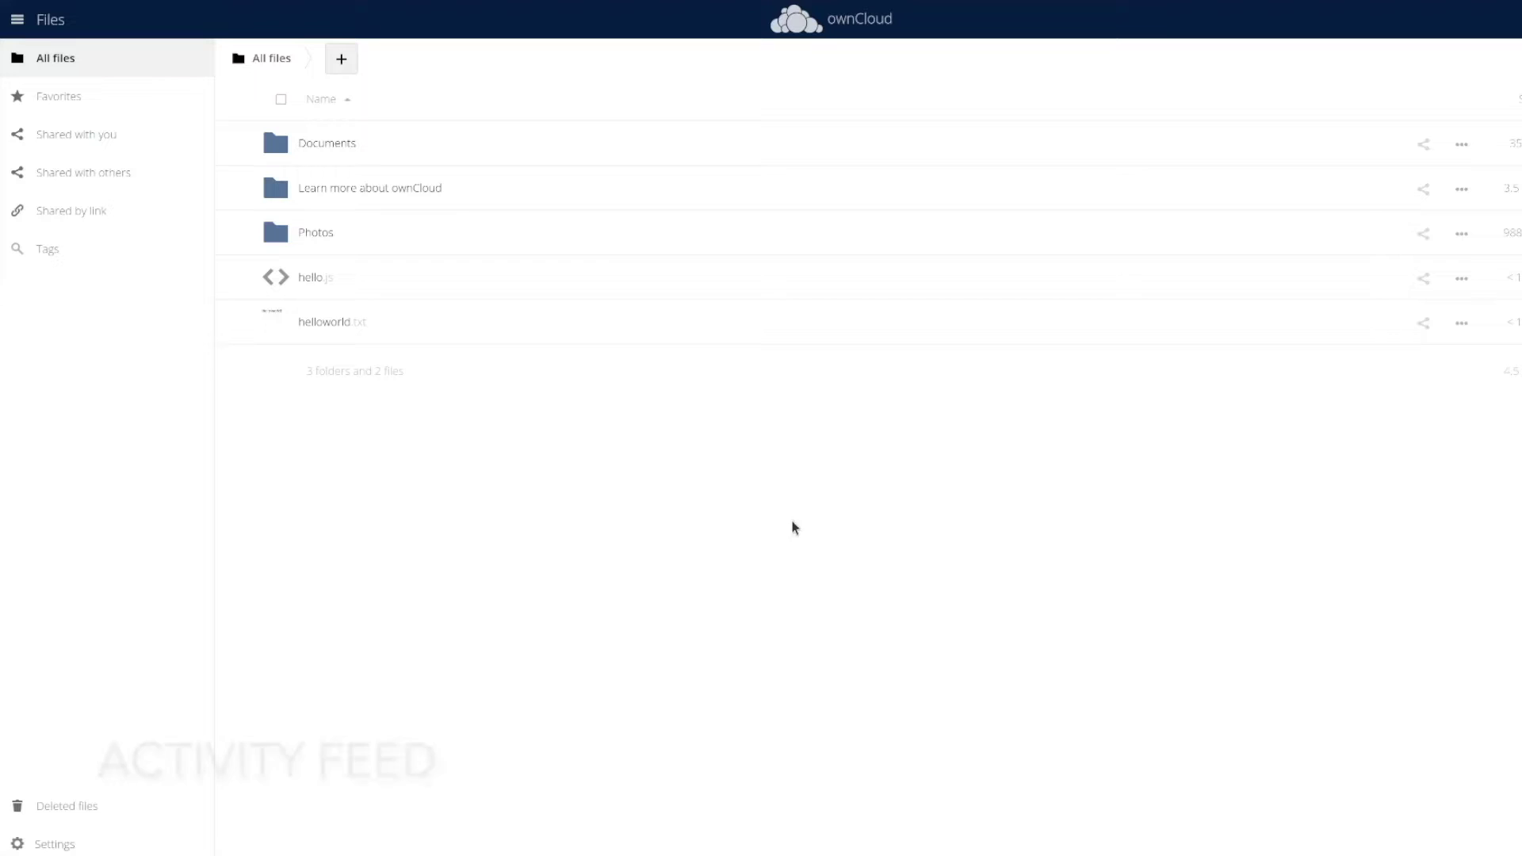
Browse the ownCloud activity feed and scroll through the app Market listings
click(33, 23)
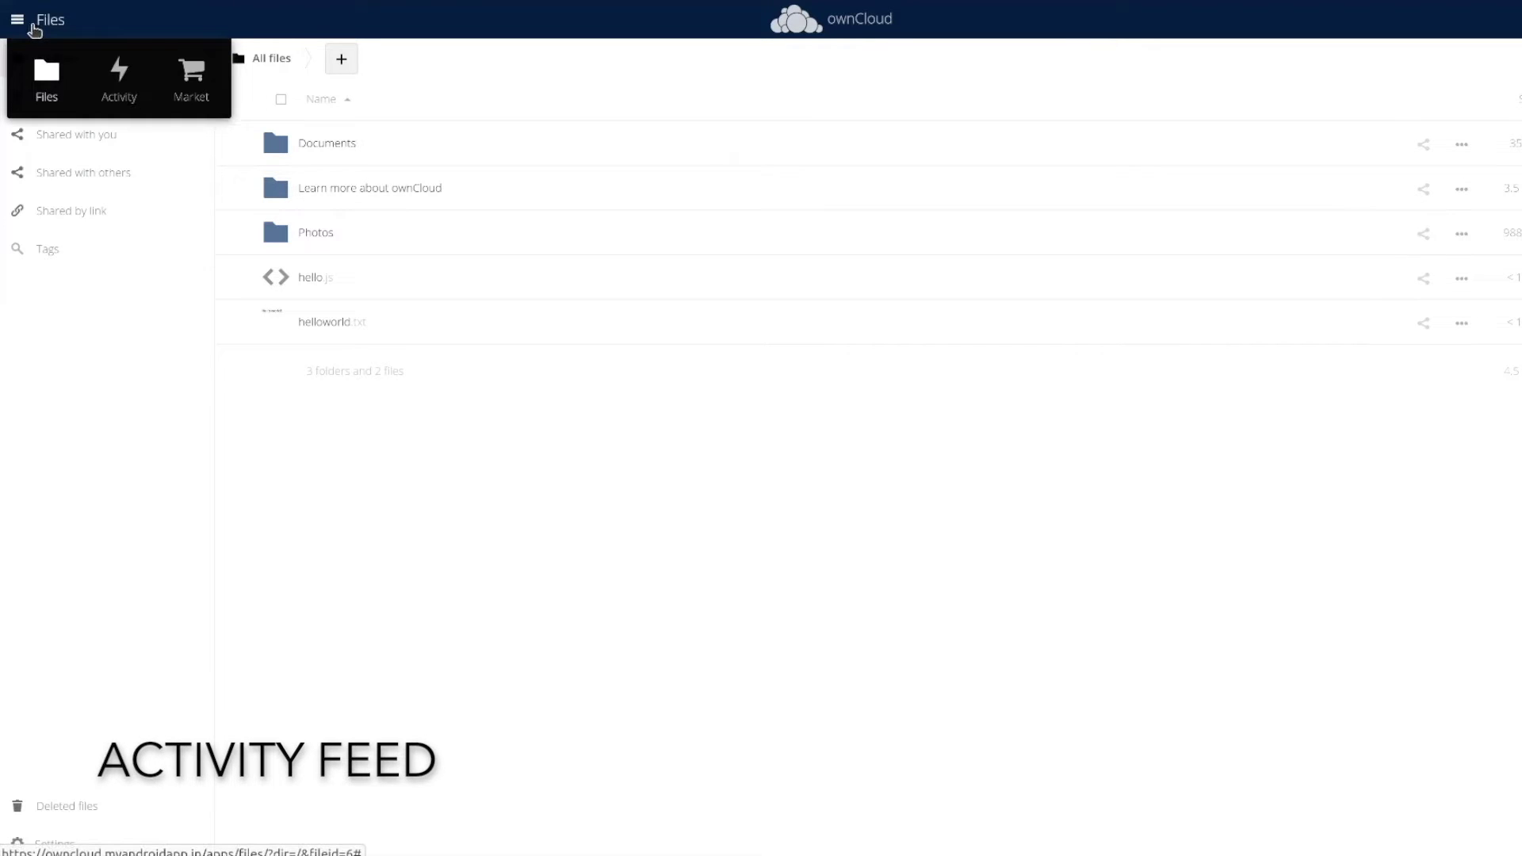
click(131, 89)
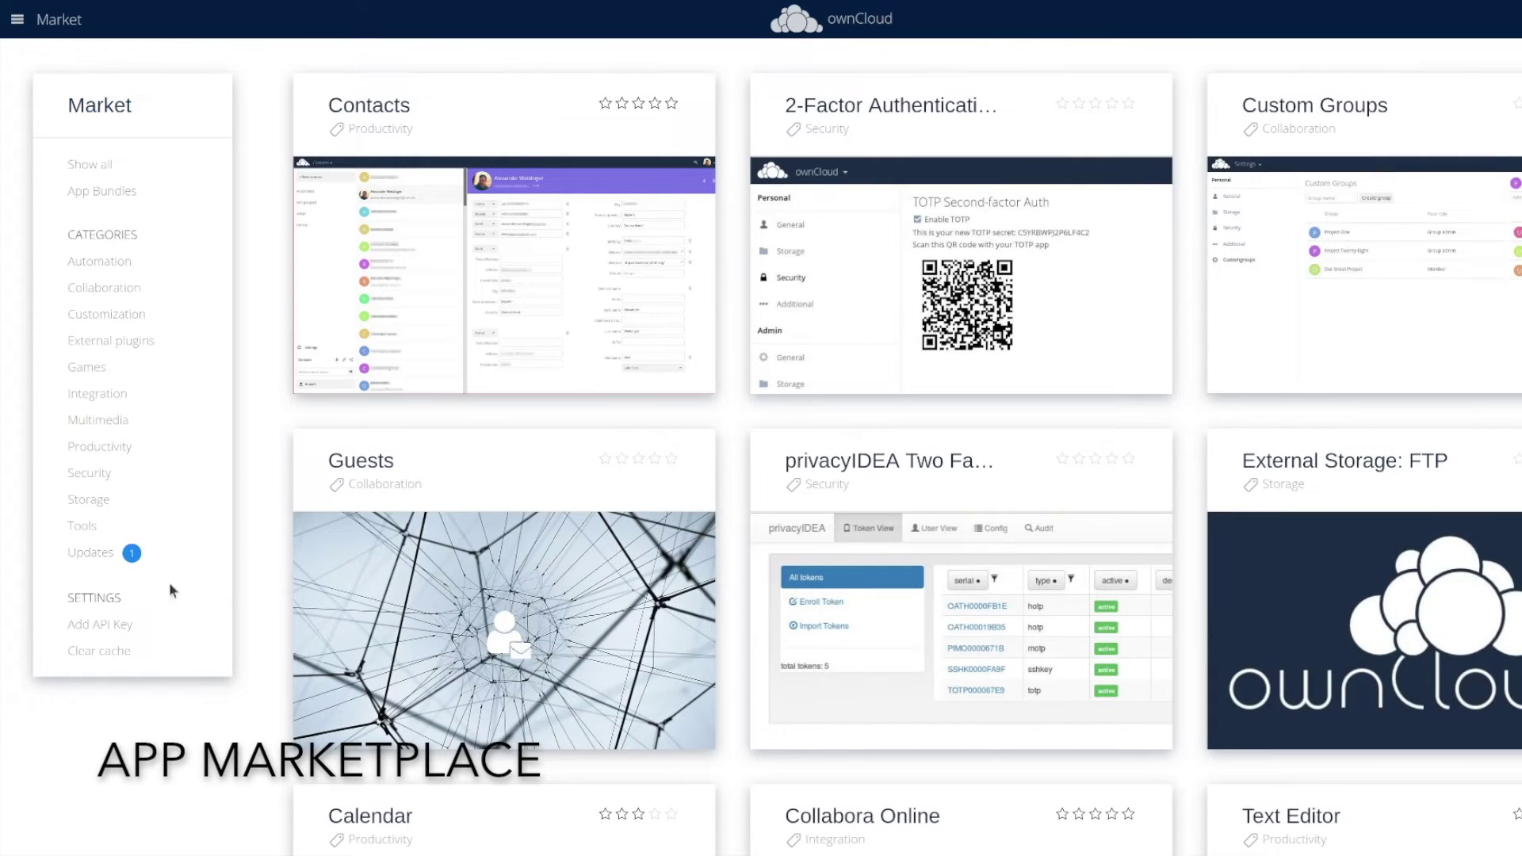
scroll(778, 394, down, 15)
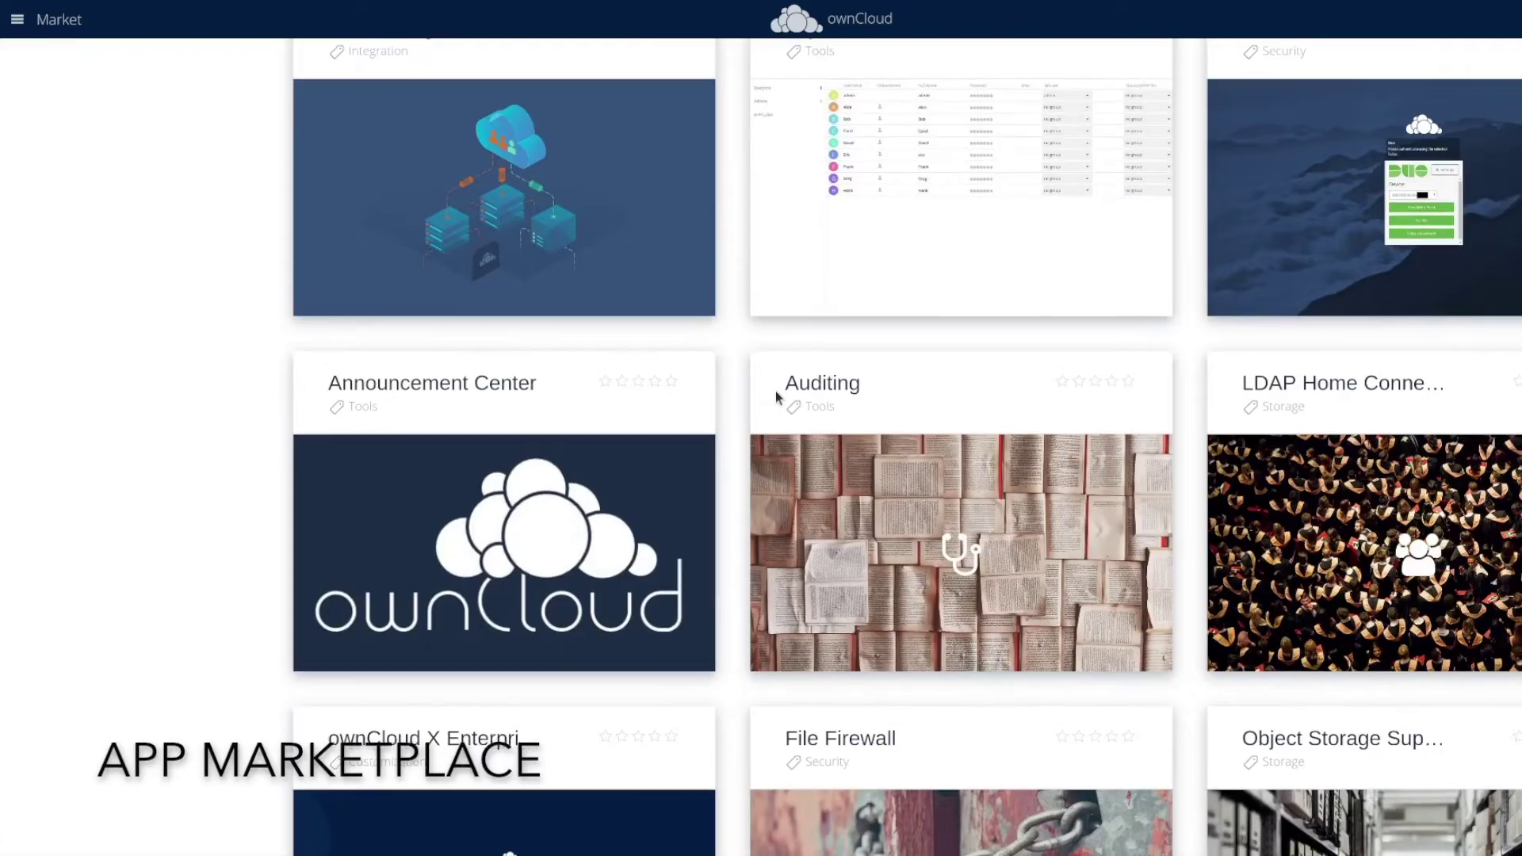
scroll(776, 396, down, 15)
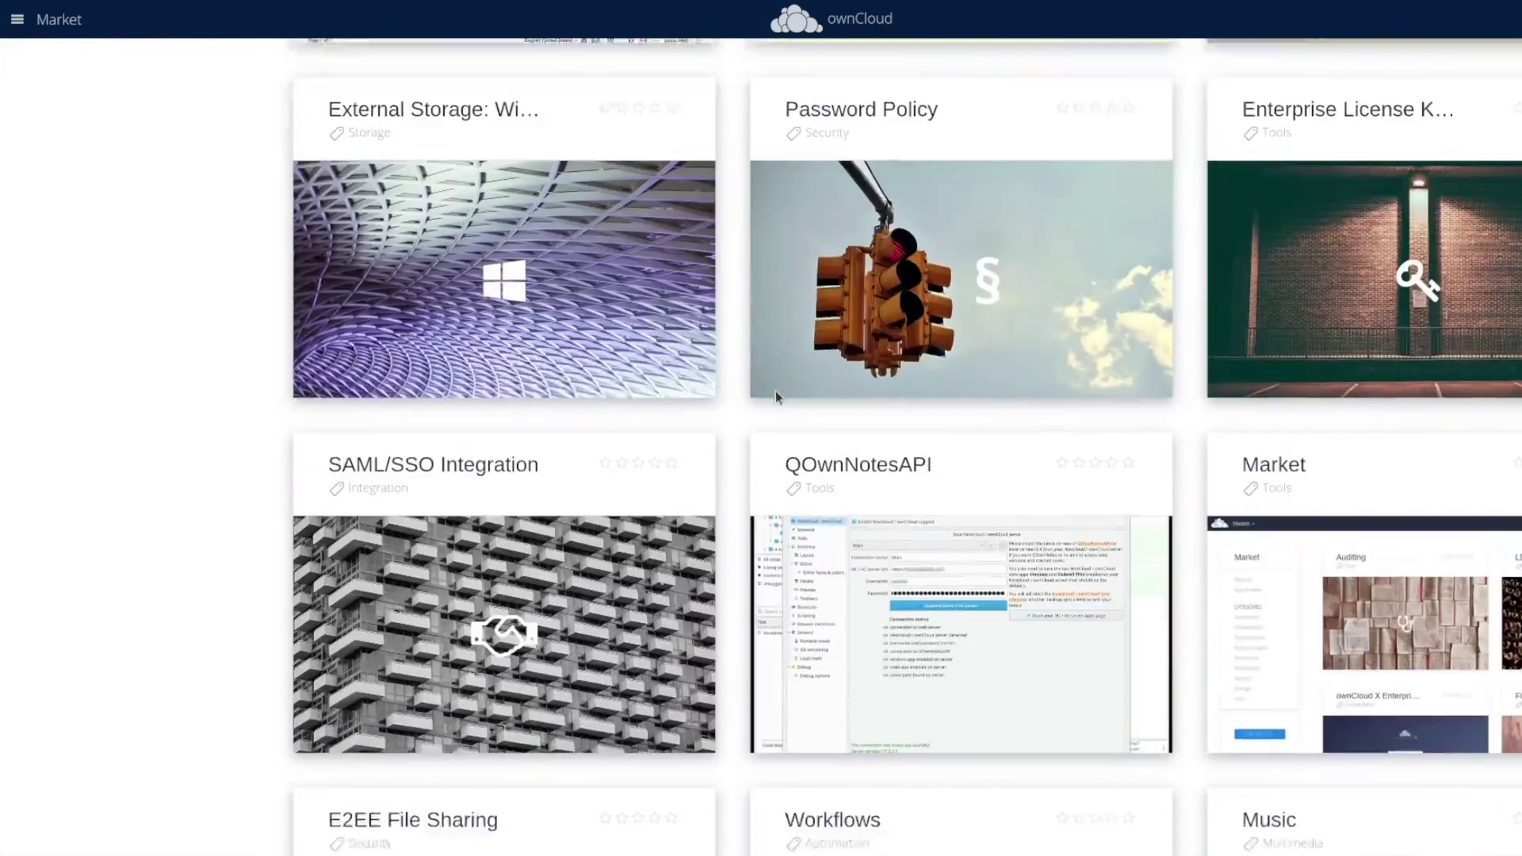
scroll(775, 391, down, 15)
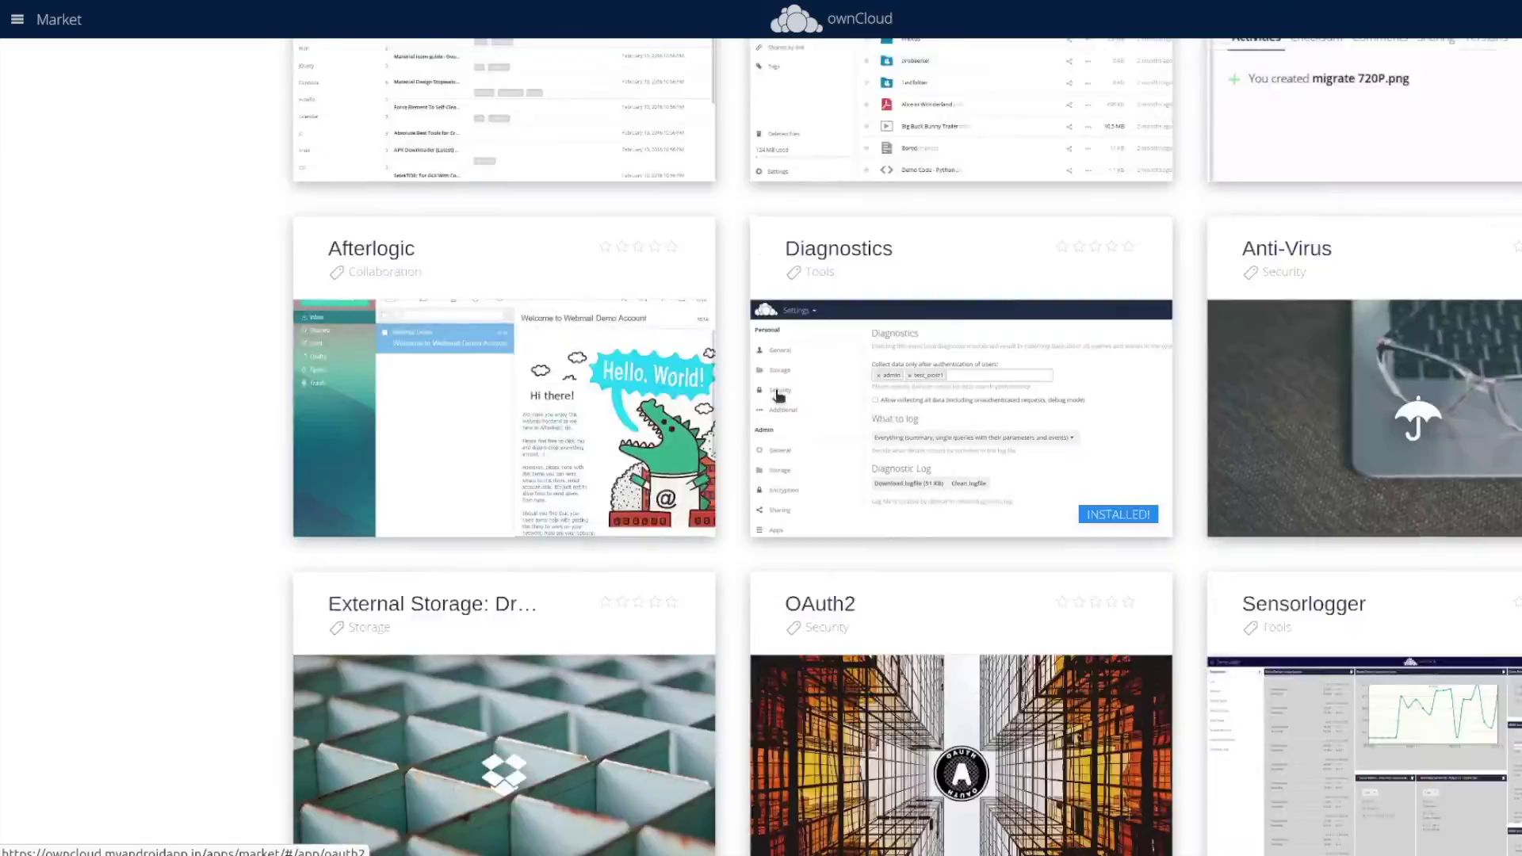
scroll(775, 392, up, 20)
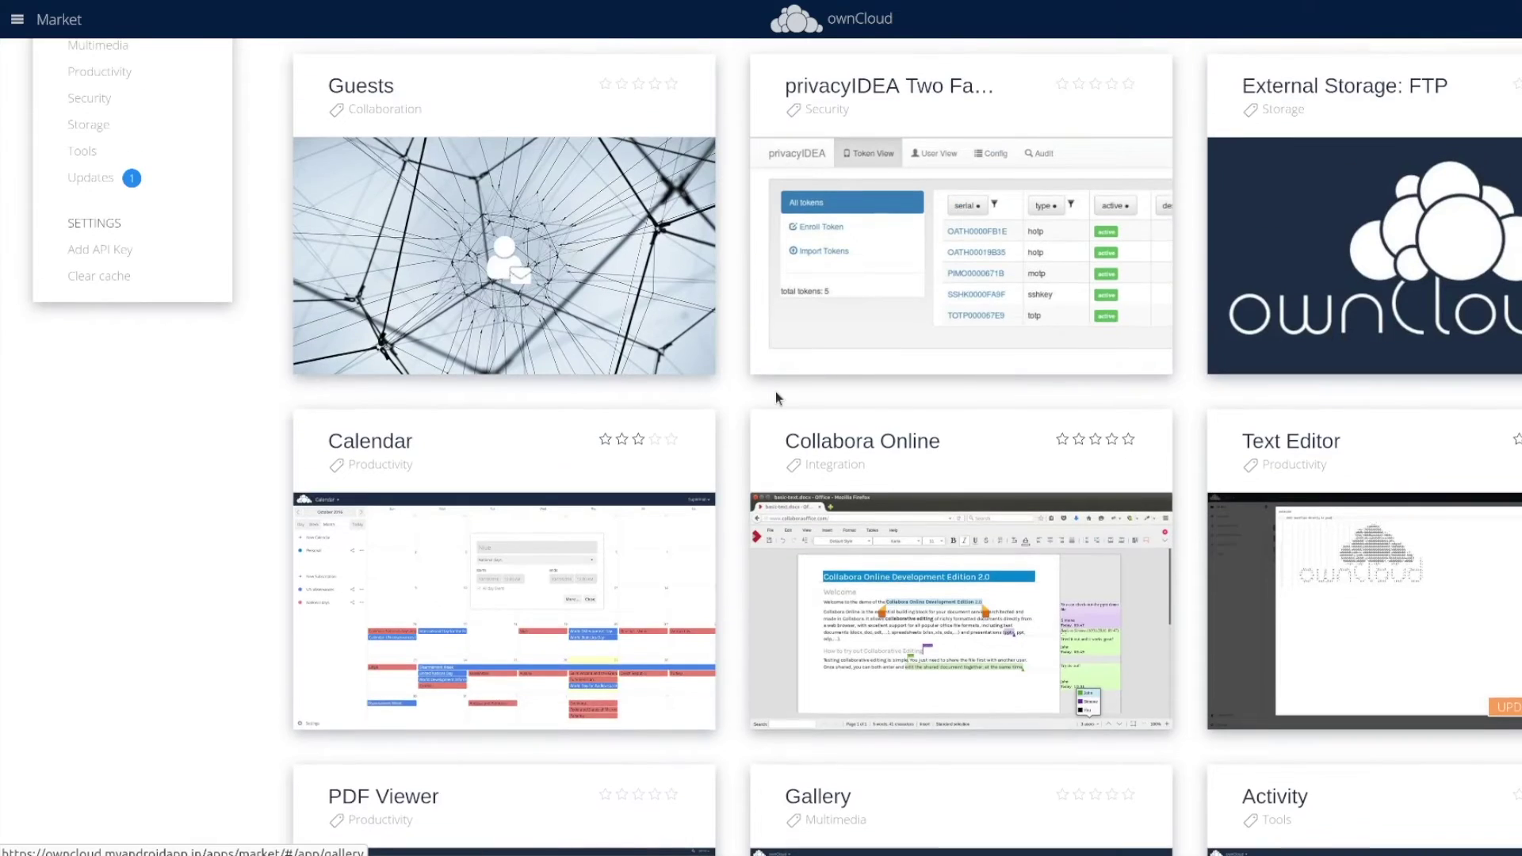
View Calendar's Market details, then launch the Calendar app on November 2023
click(574, 398)
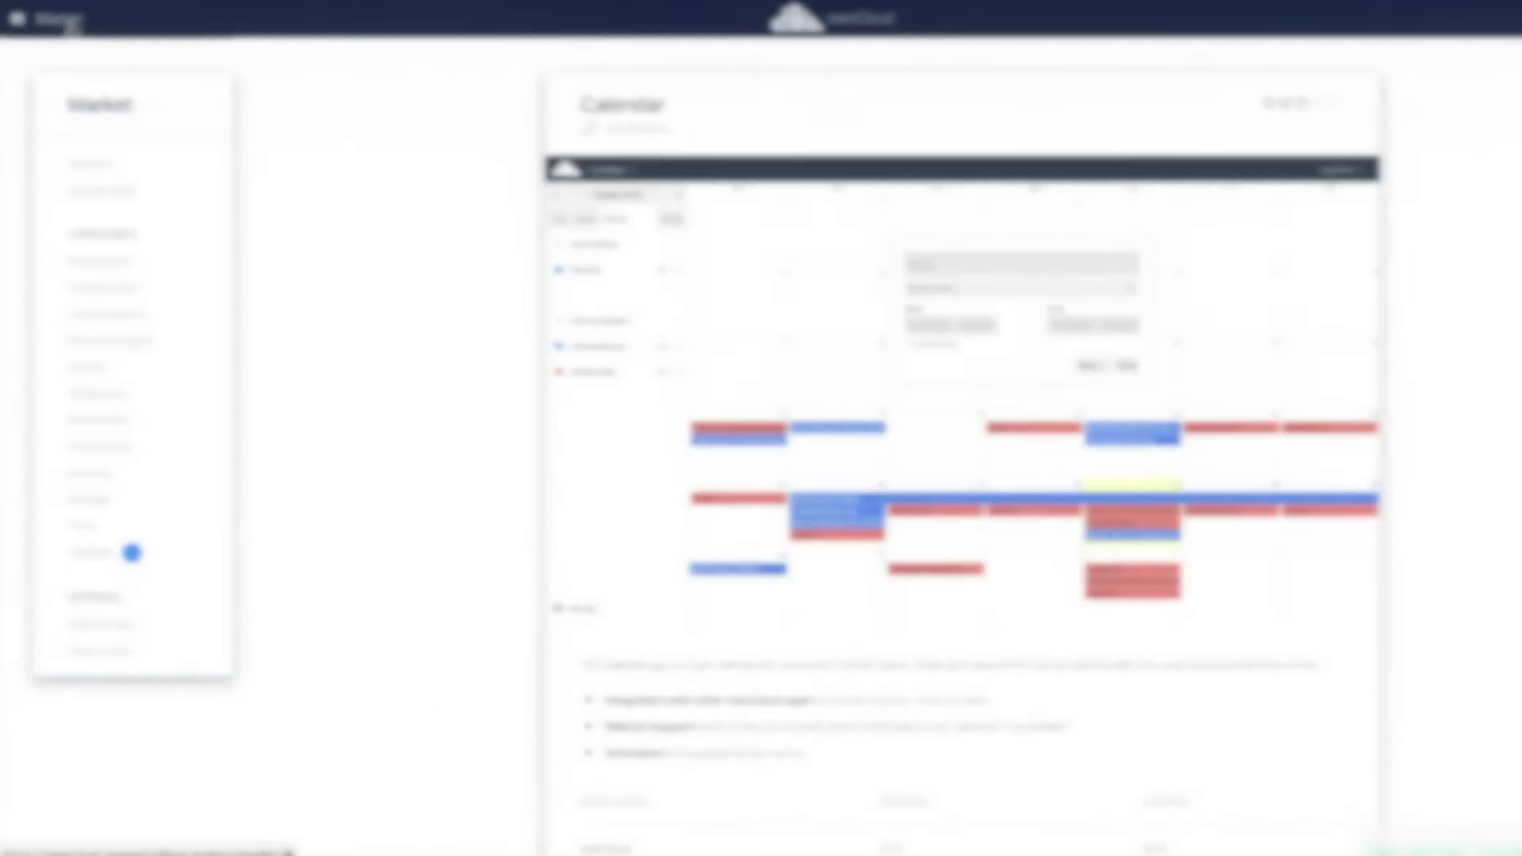
click(47, 19)
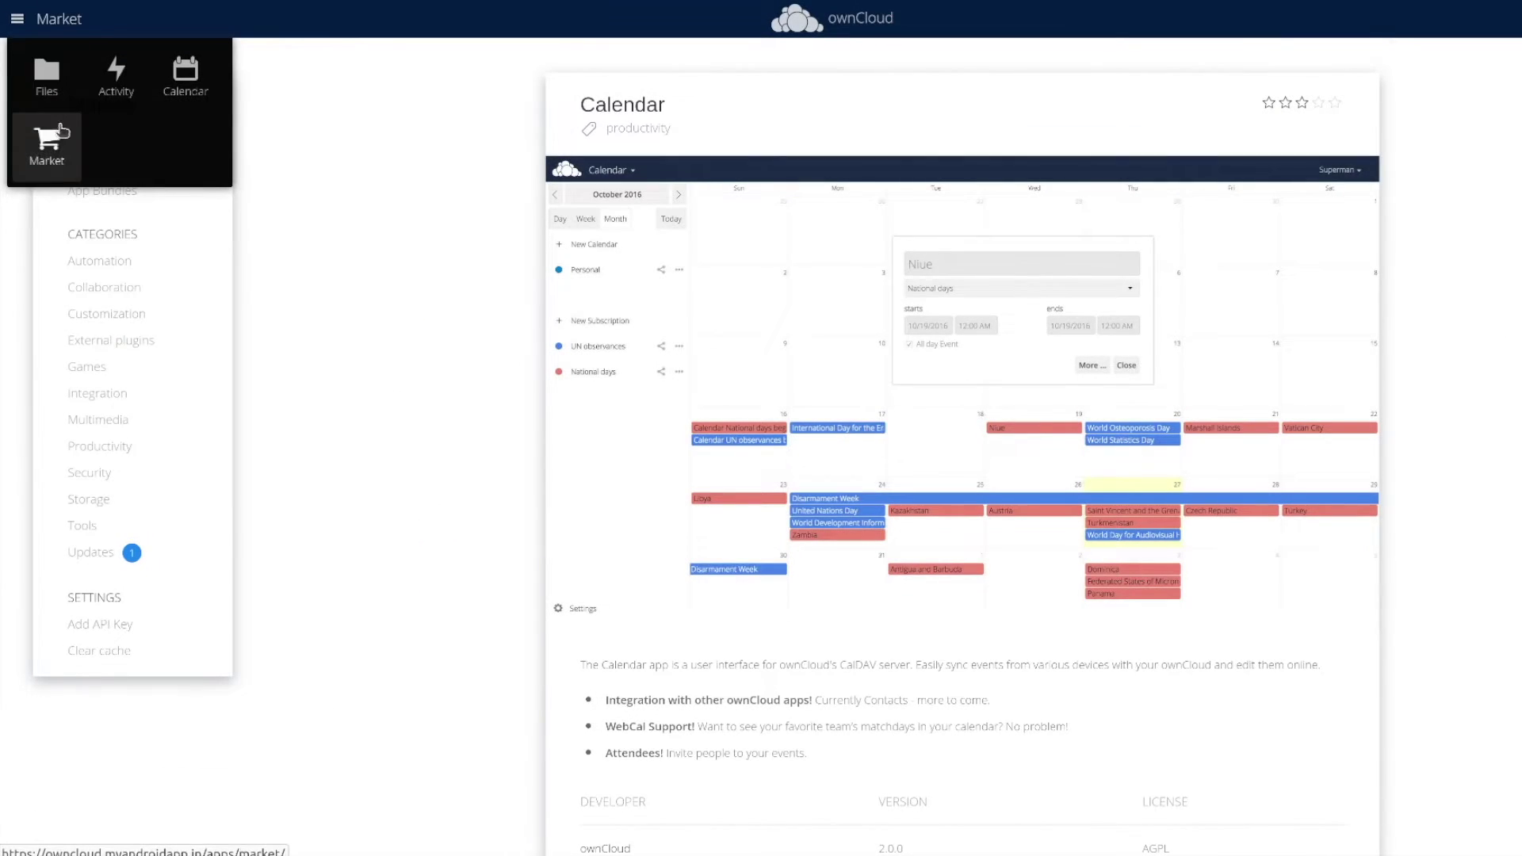
click(184, 80)
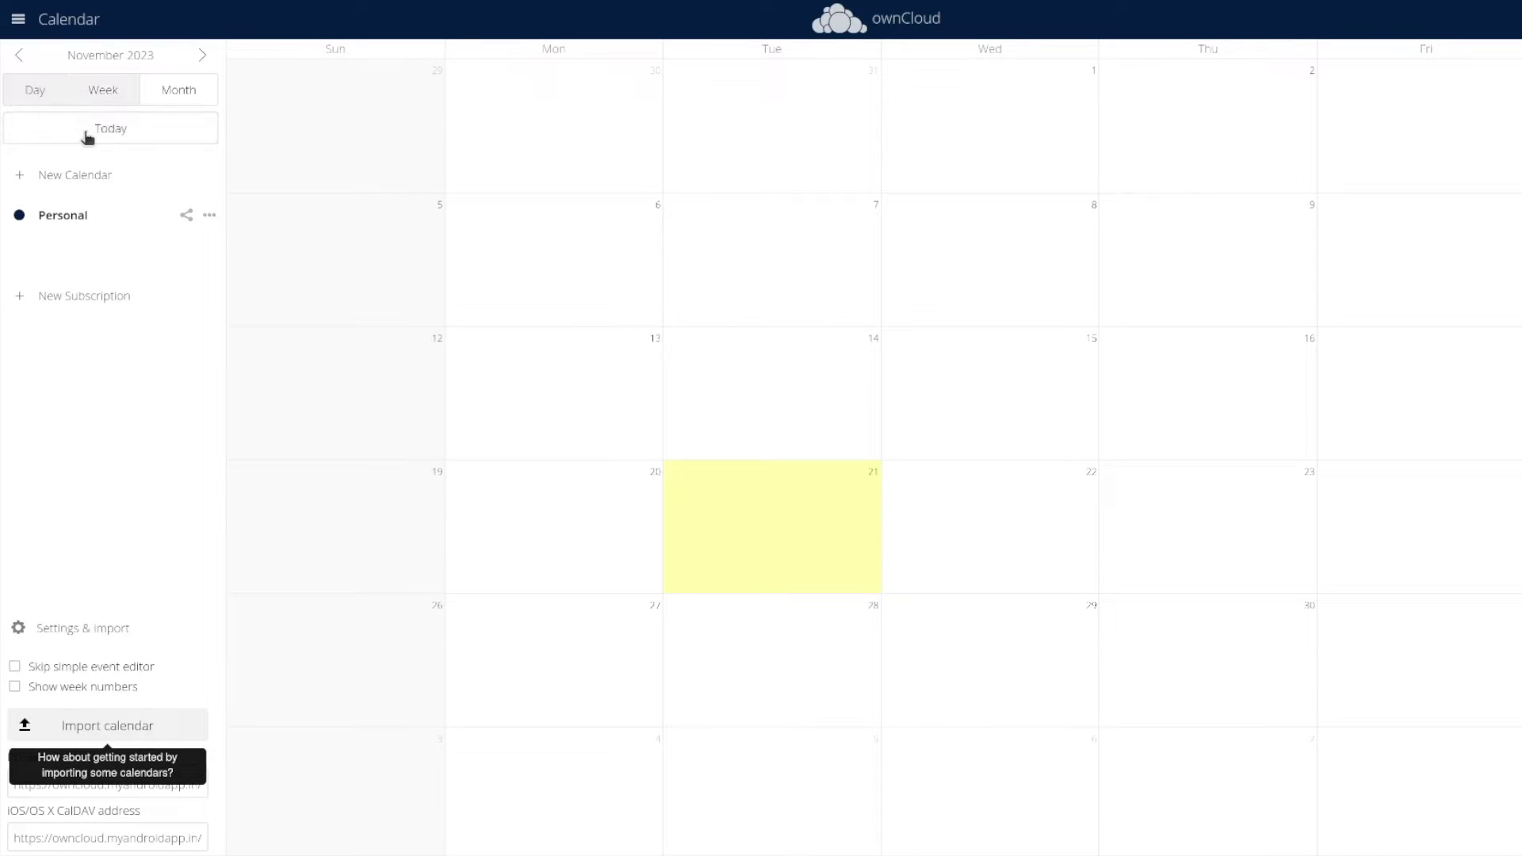
Add an all-day 'Record Video' event on Tuesday 21 November 2023 in the Personal calendar
click(119, 129)
click(209, 215)
click(760, 546)
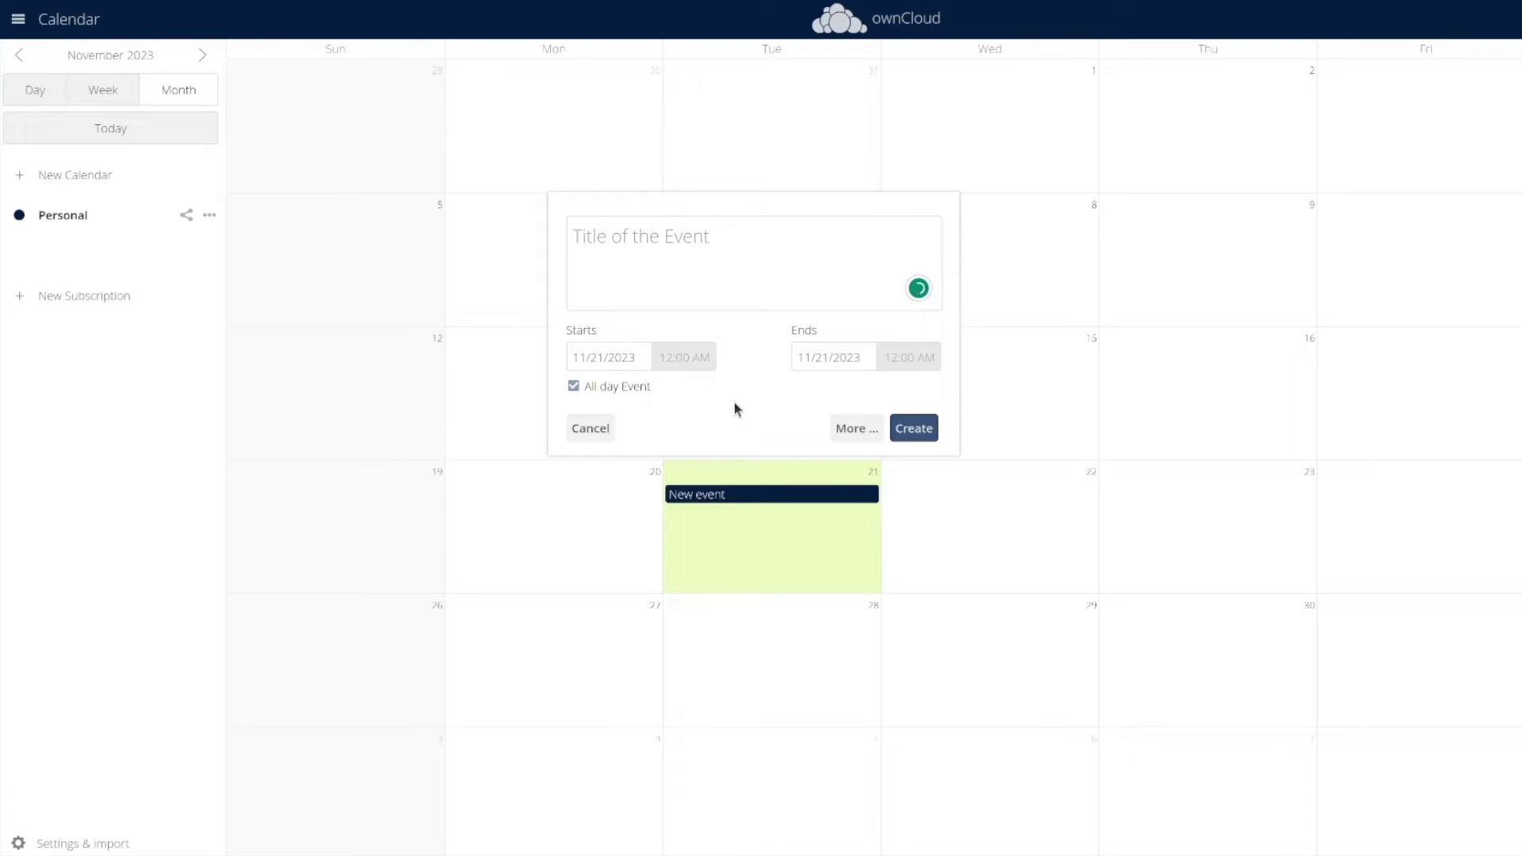
click(913, 428)
click(1518, 396)
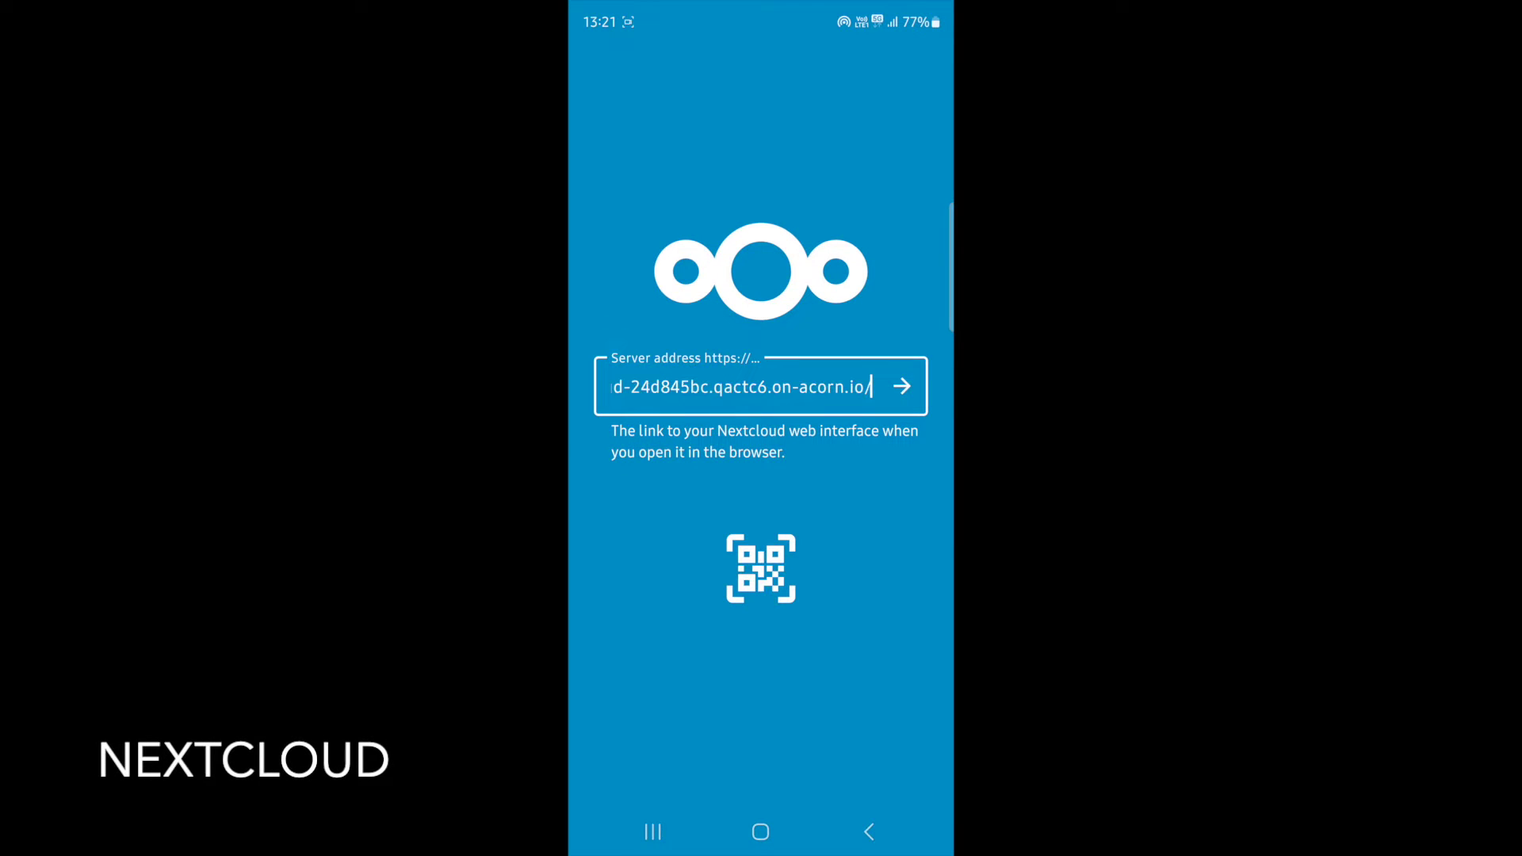
Connect the Nextcloud Android app to the entered server address and log in
click(901, 386)
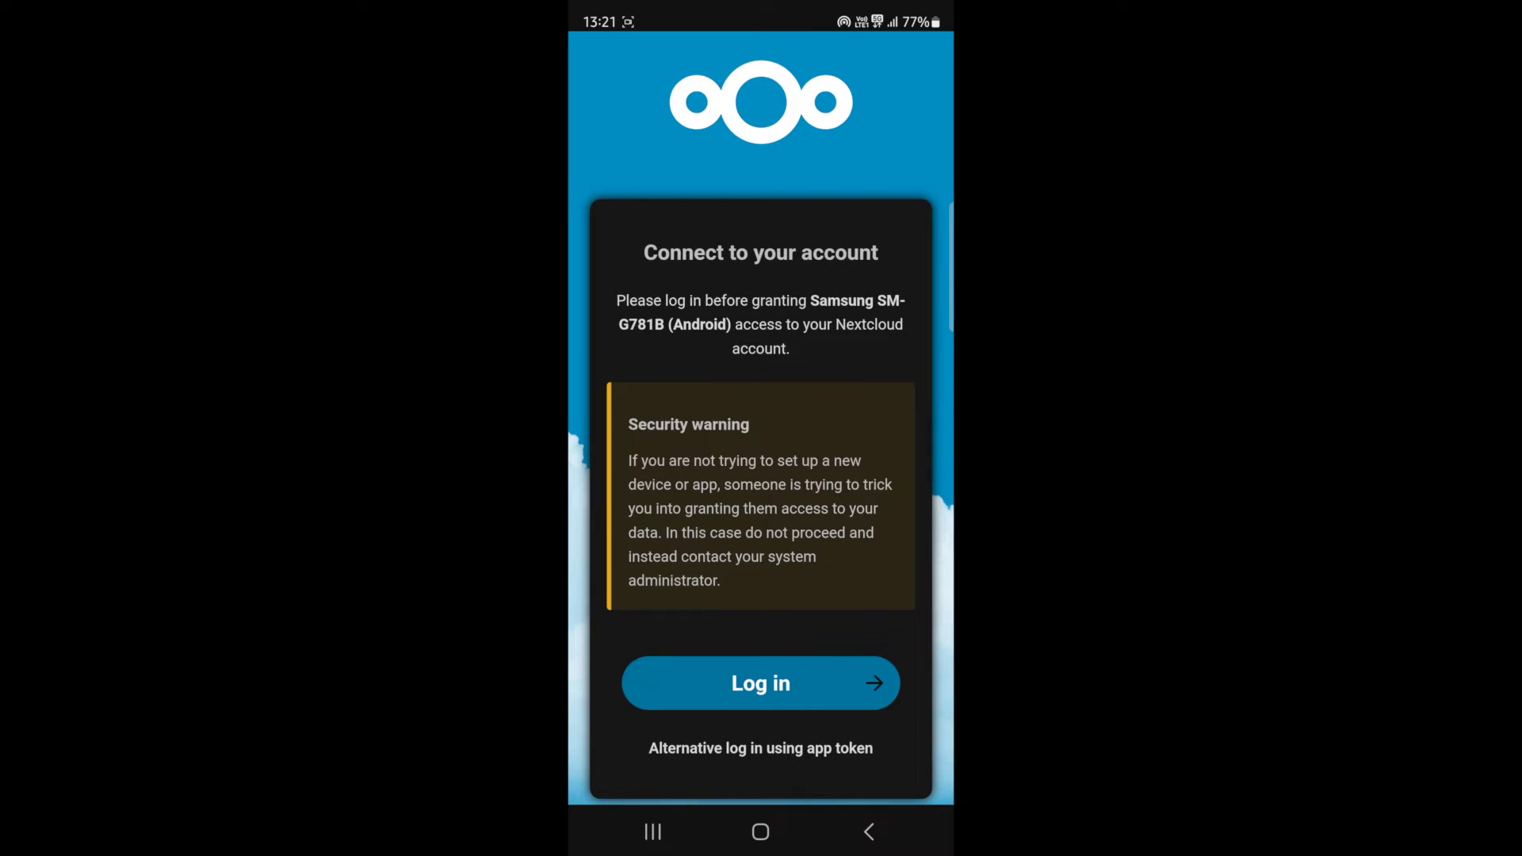
scroll(761, 475, down, 2)
click(761, 611)
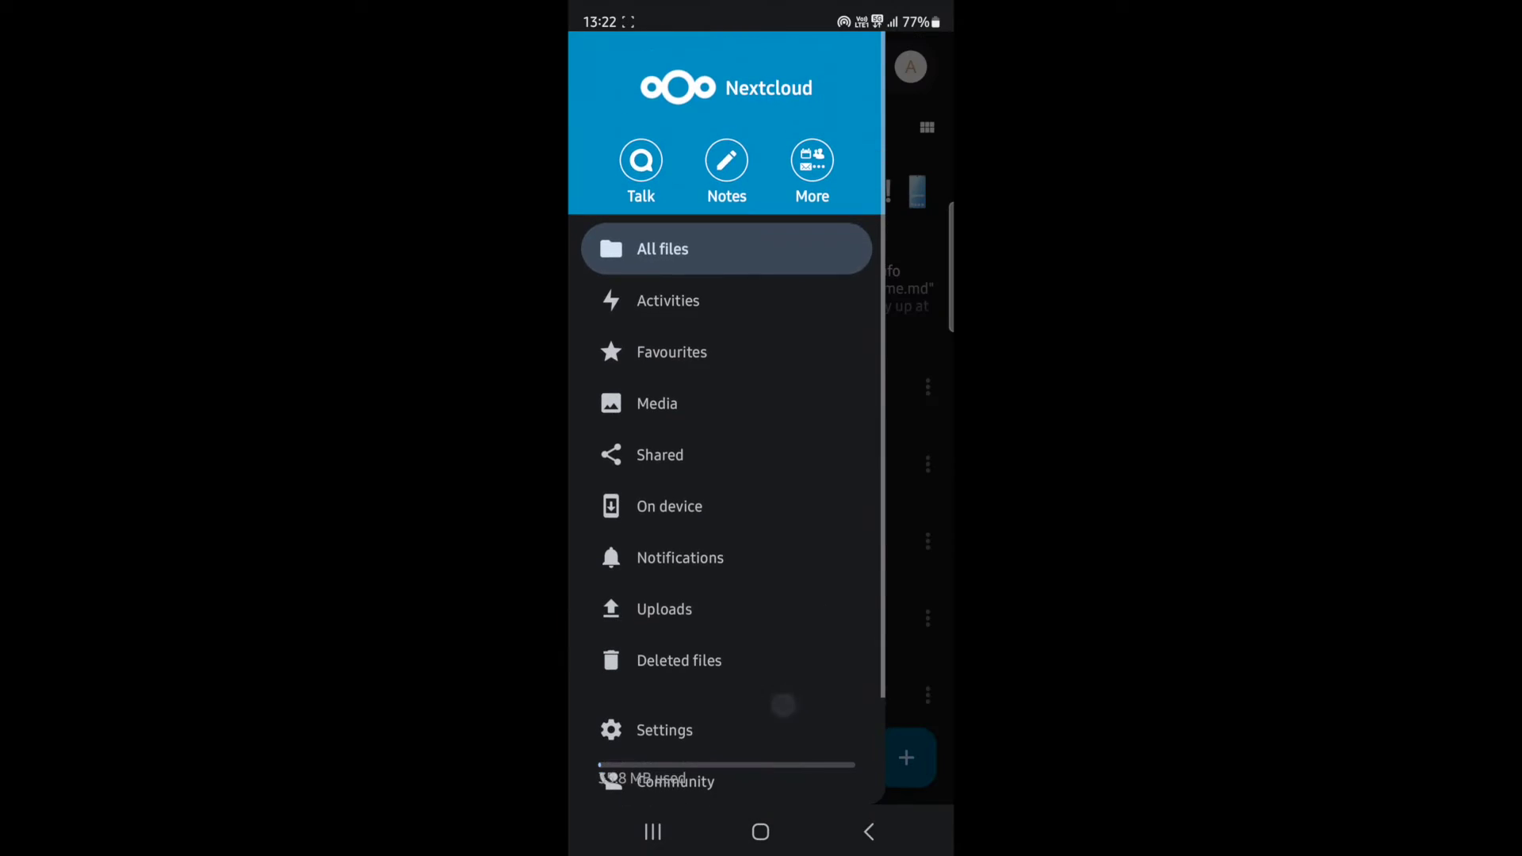
click(727, 156)
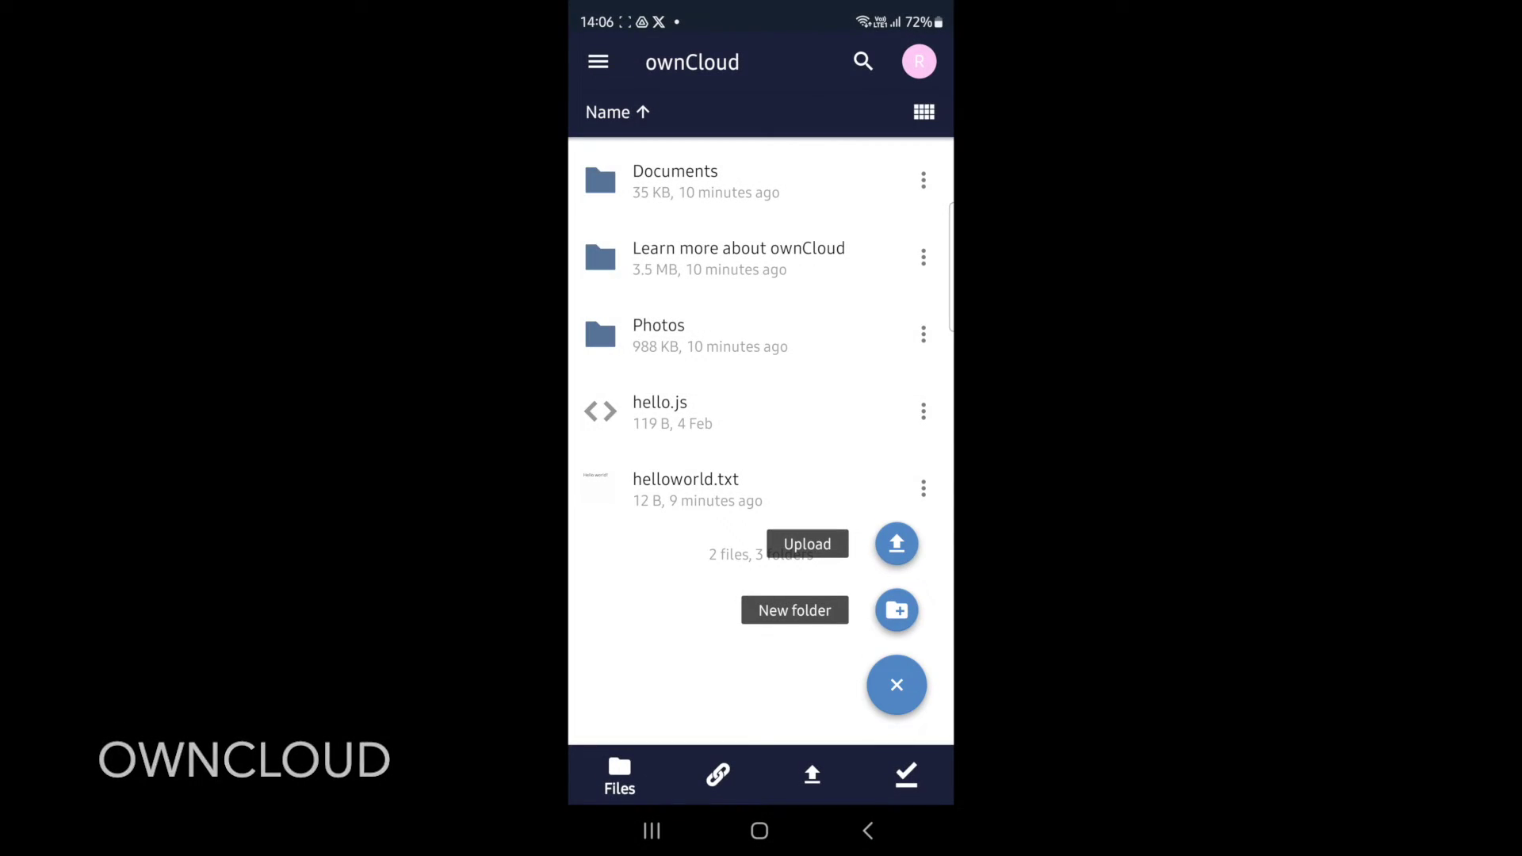
In the ownCloud app, download helloworld.txt and open it with the Docs app
click(924, 488)
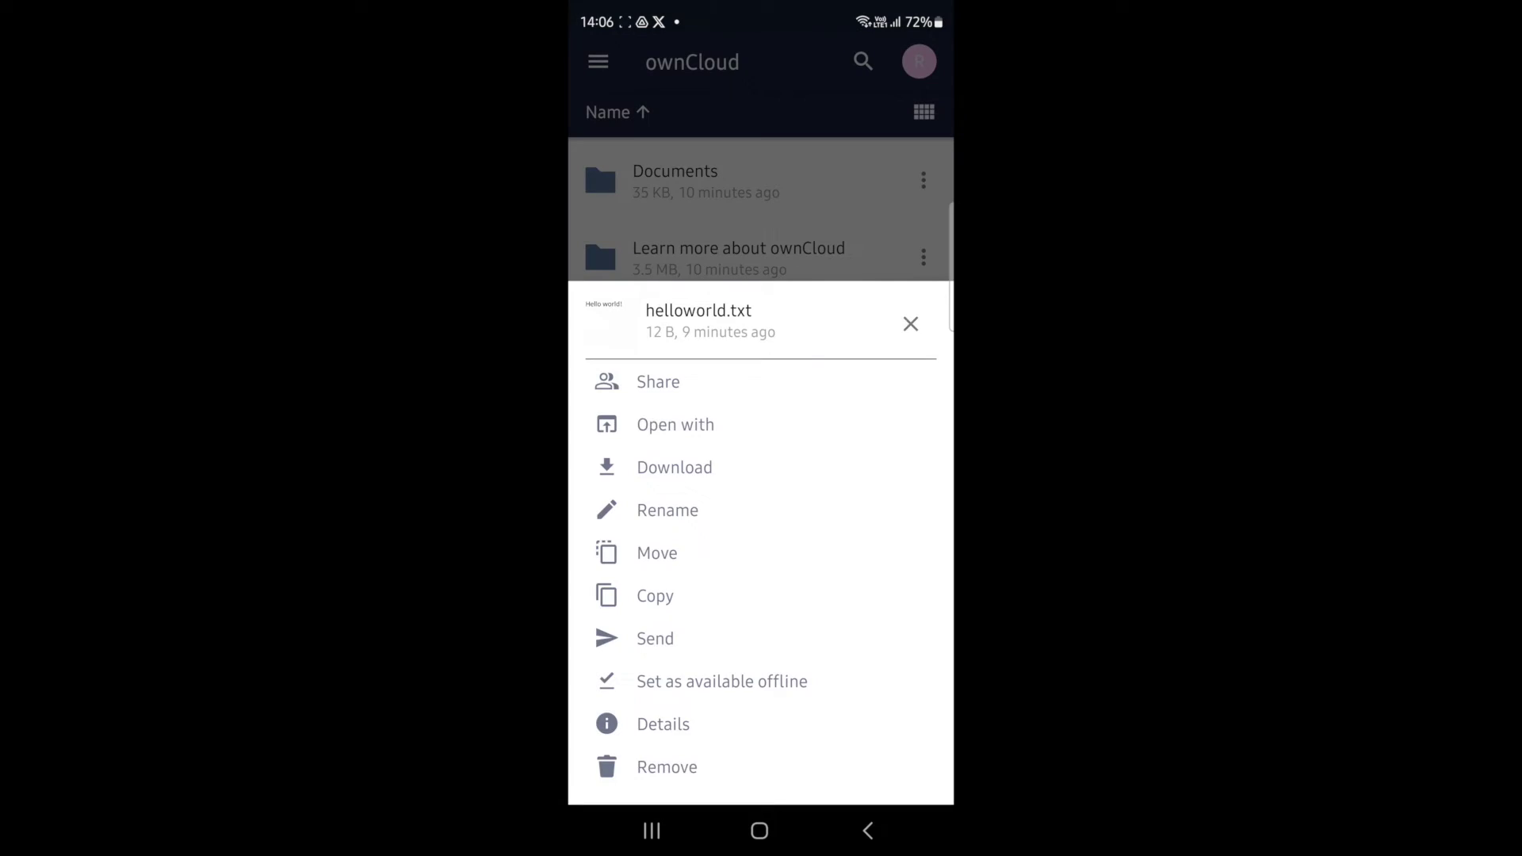
click(675, 424)
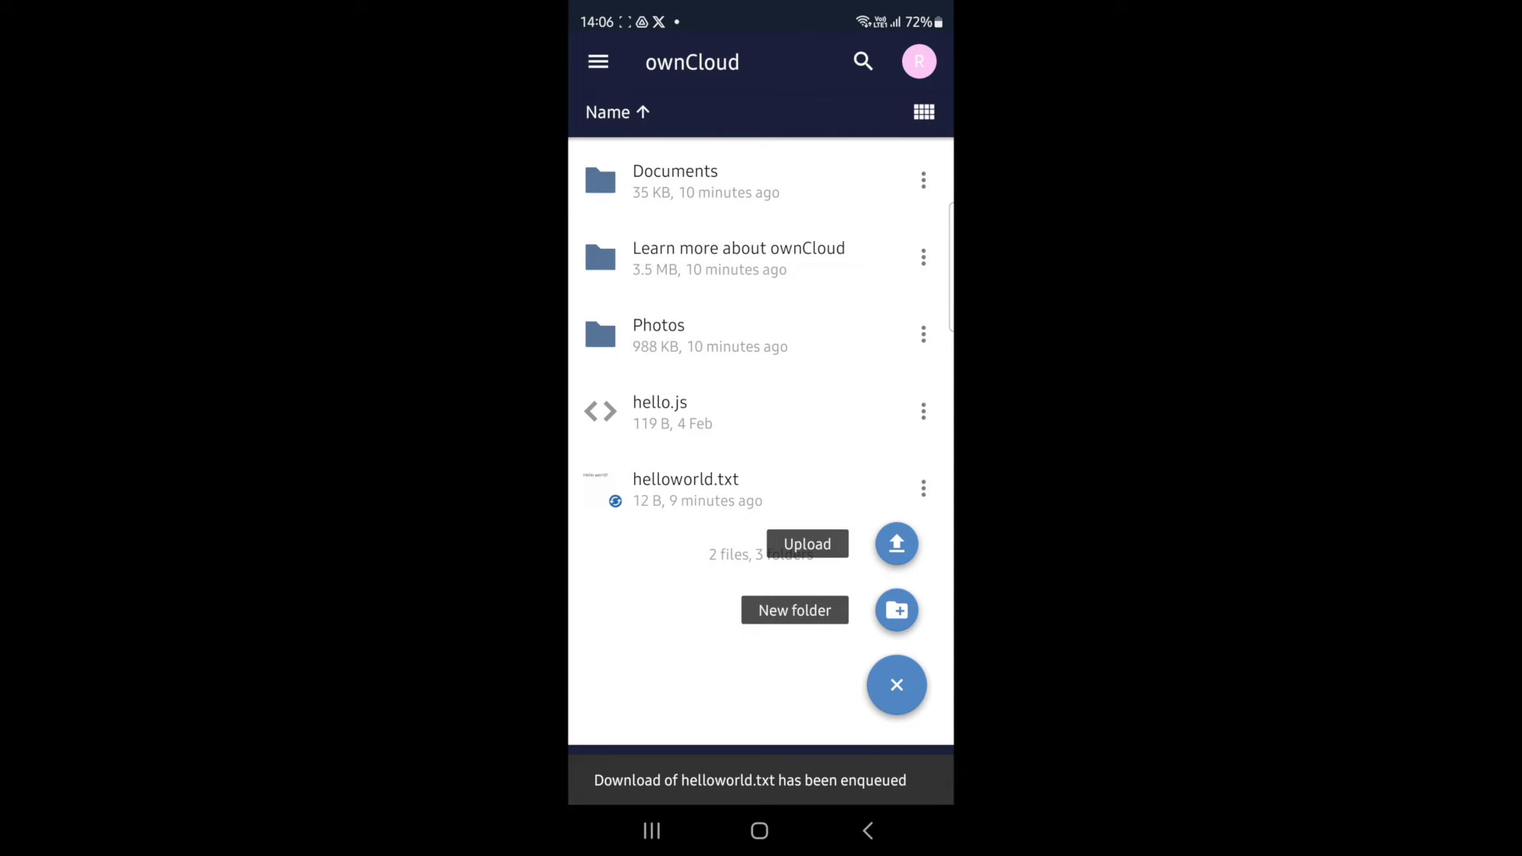
click(792, 724)
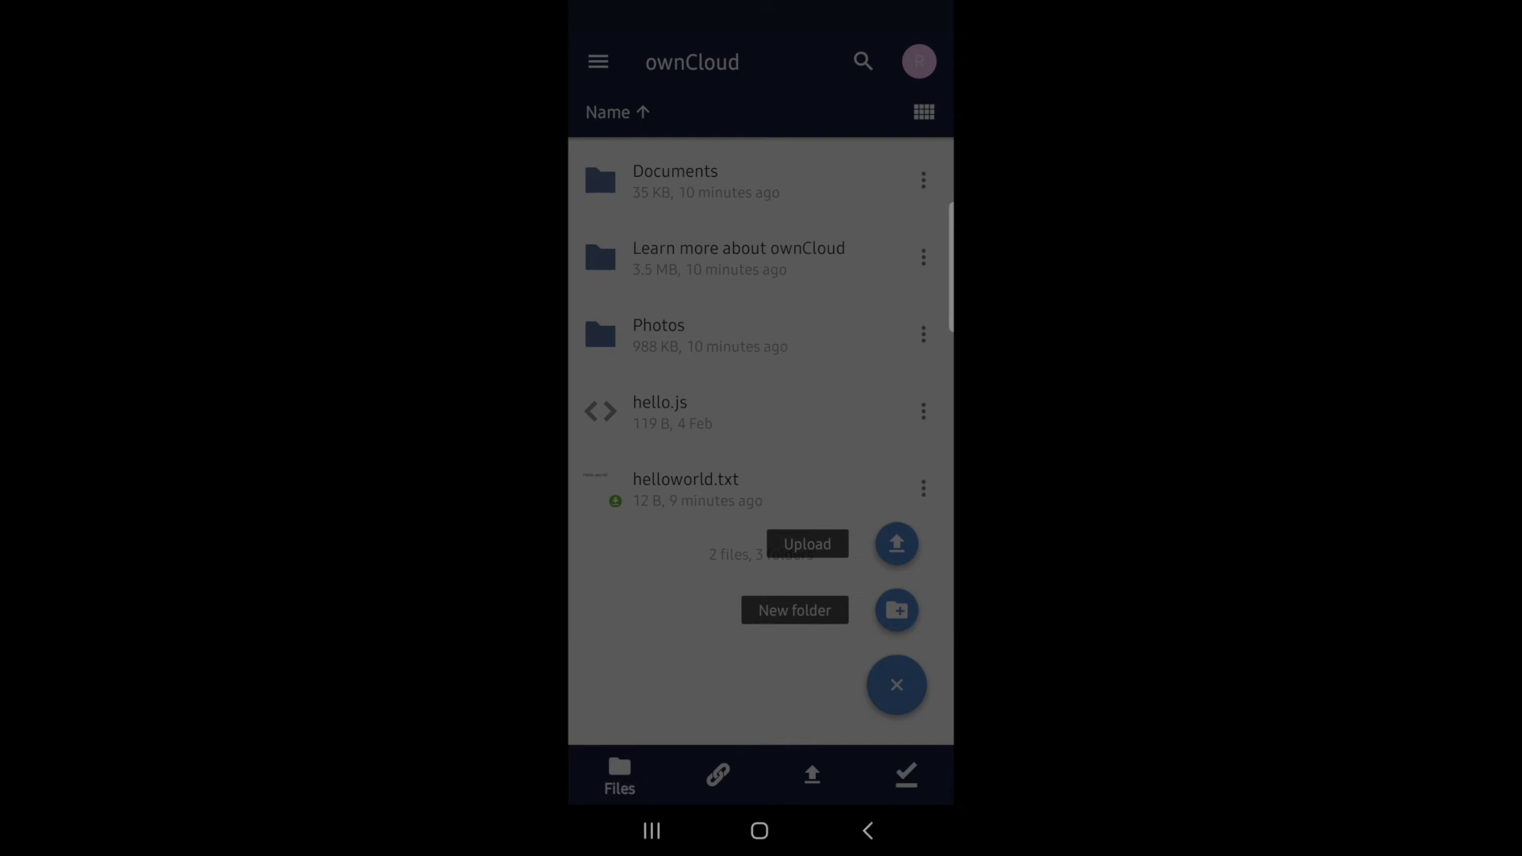
click(770, 500)
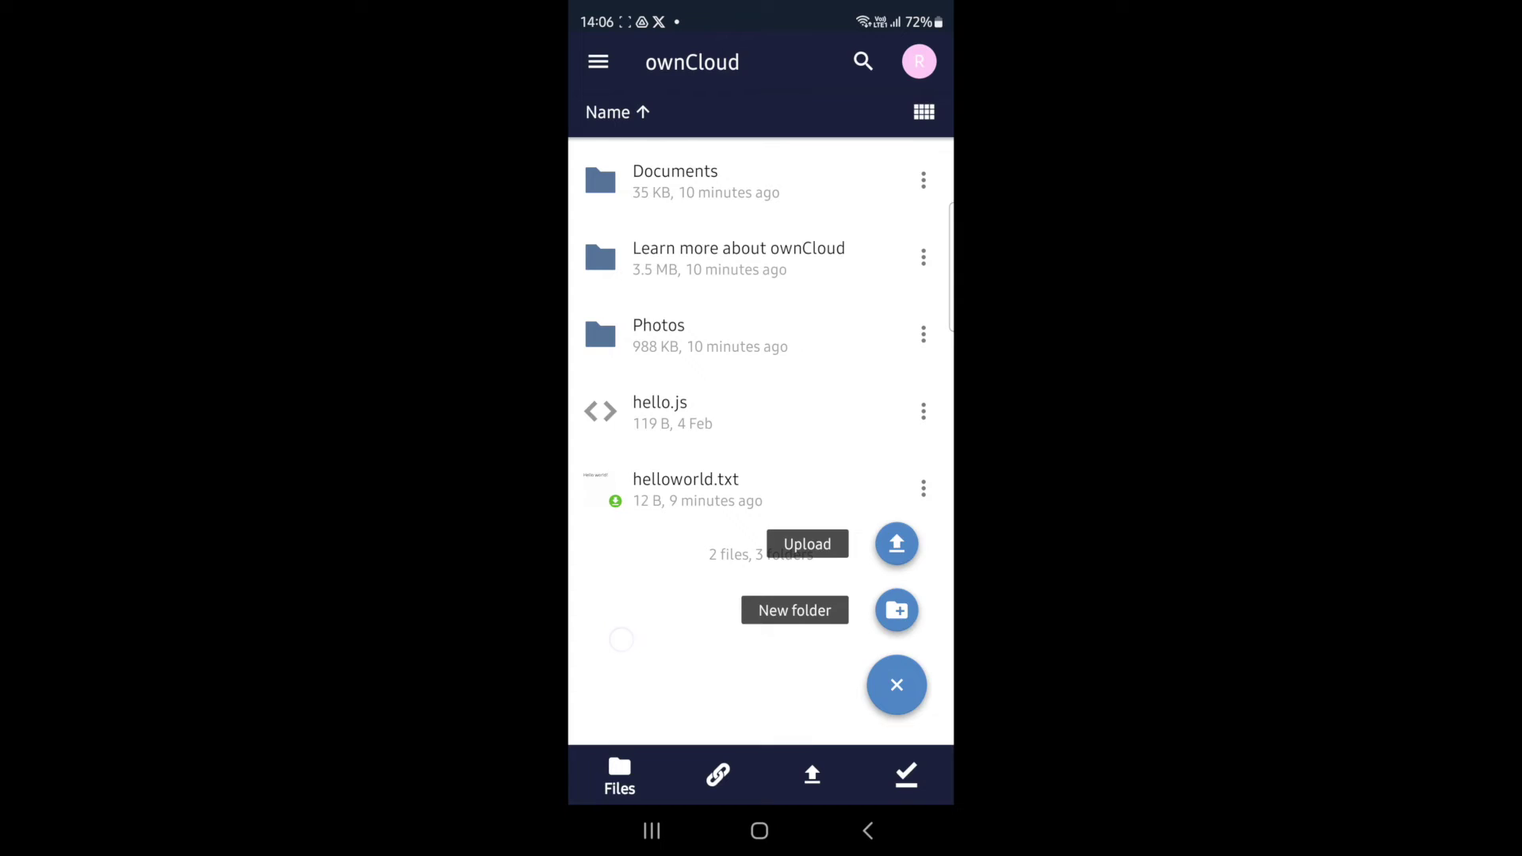
click(622, 639)
View helloworld.txt's contents, then delete it from the server and confirm with YES
click(923, 488)
click(761, 237)
click(885, 62)
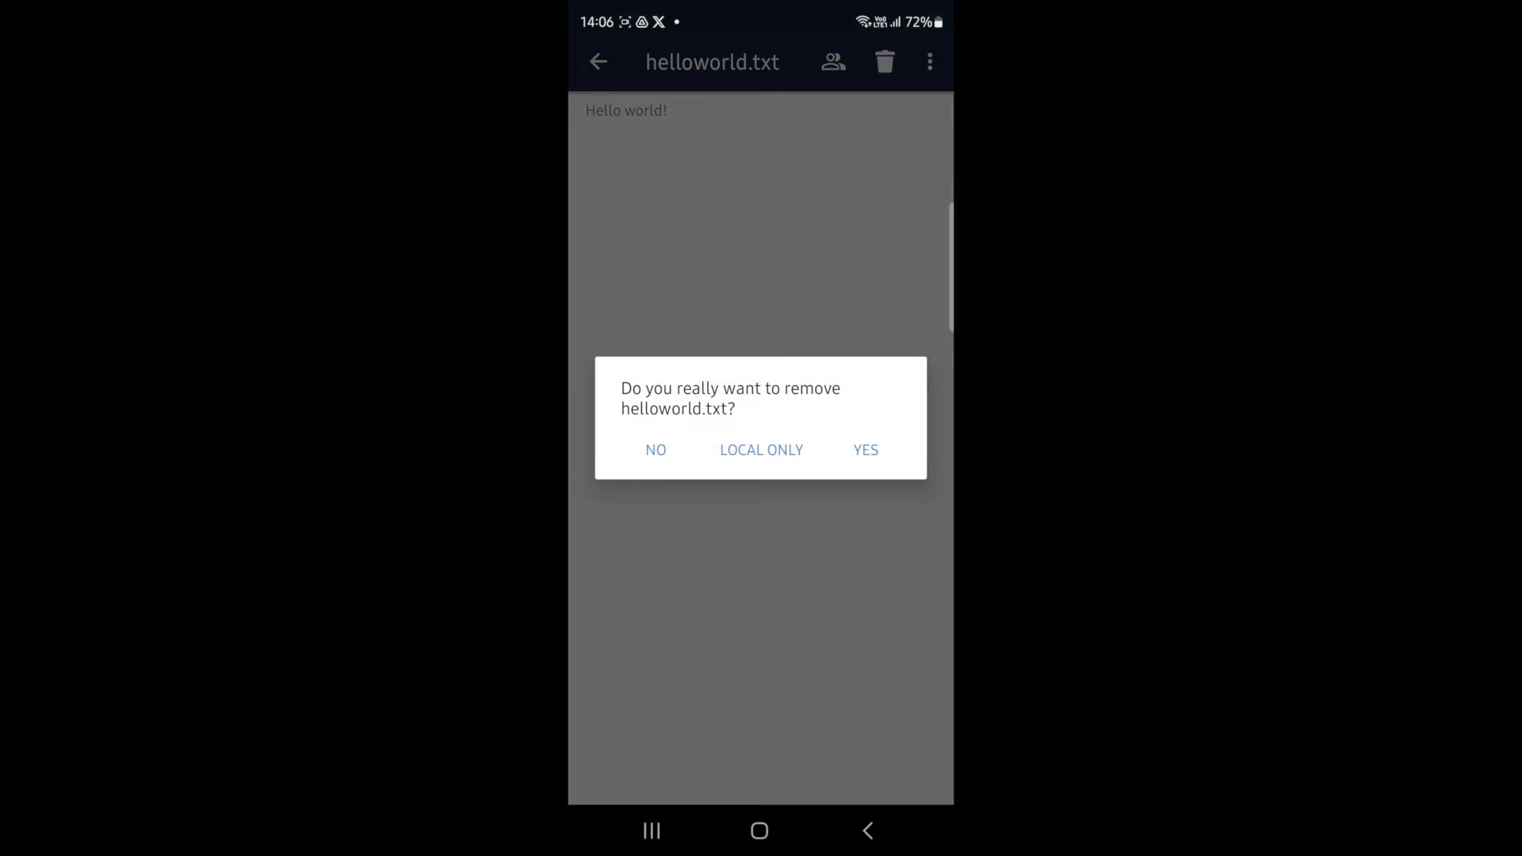
click(879, 453)
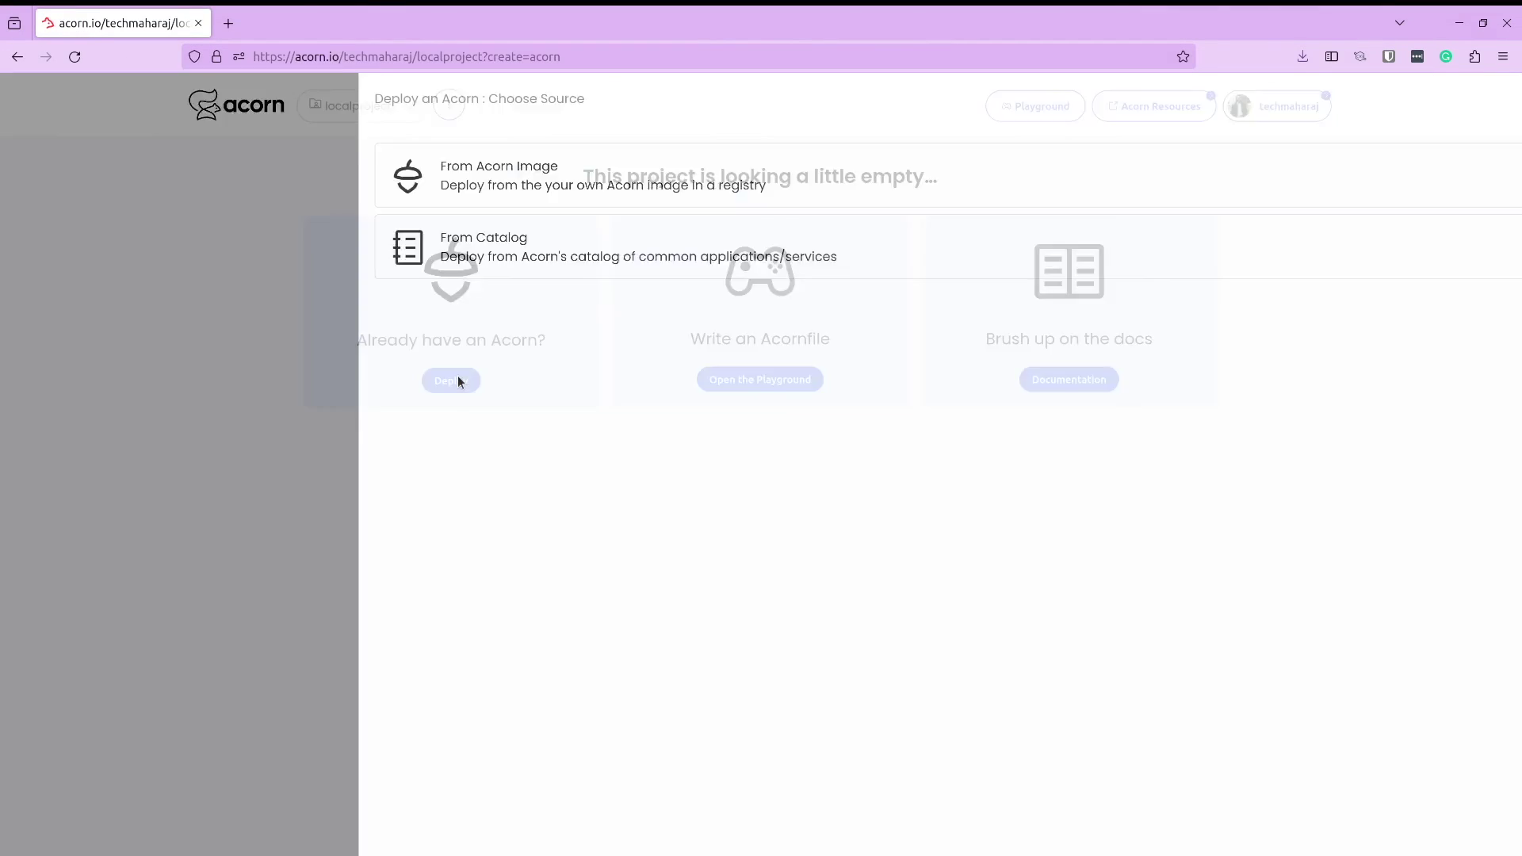
Deploy an Acorn named NextCloud from image ghcr.io/infracloudio/nextcloud-acorn:v0.0.2
click(231, 167)
click(408, 203)
text(ghcr.io/infracloudio/nextcloud-acorn:v0.0.2)
click(462, 158)
text(NextCloud)
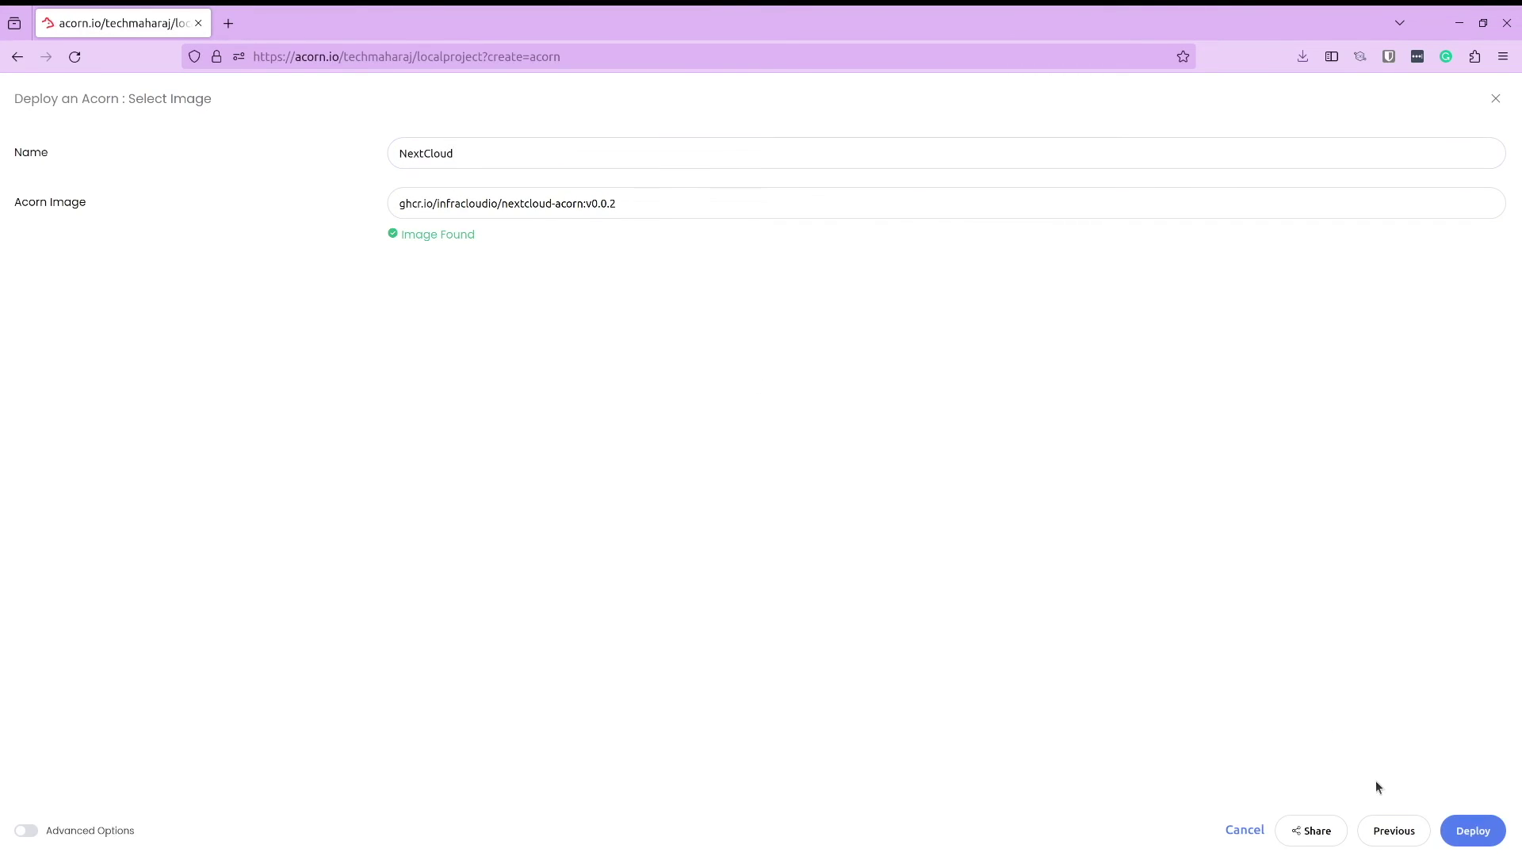
click(1470, 829)
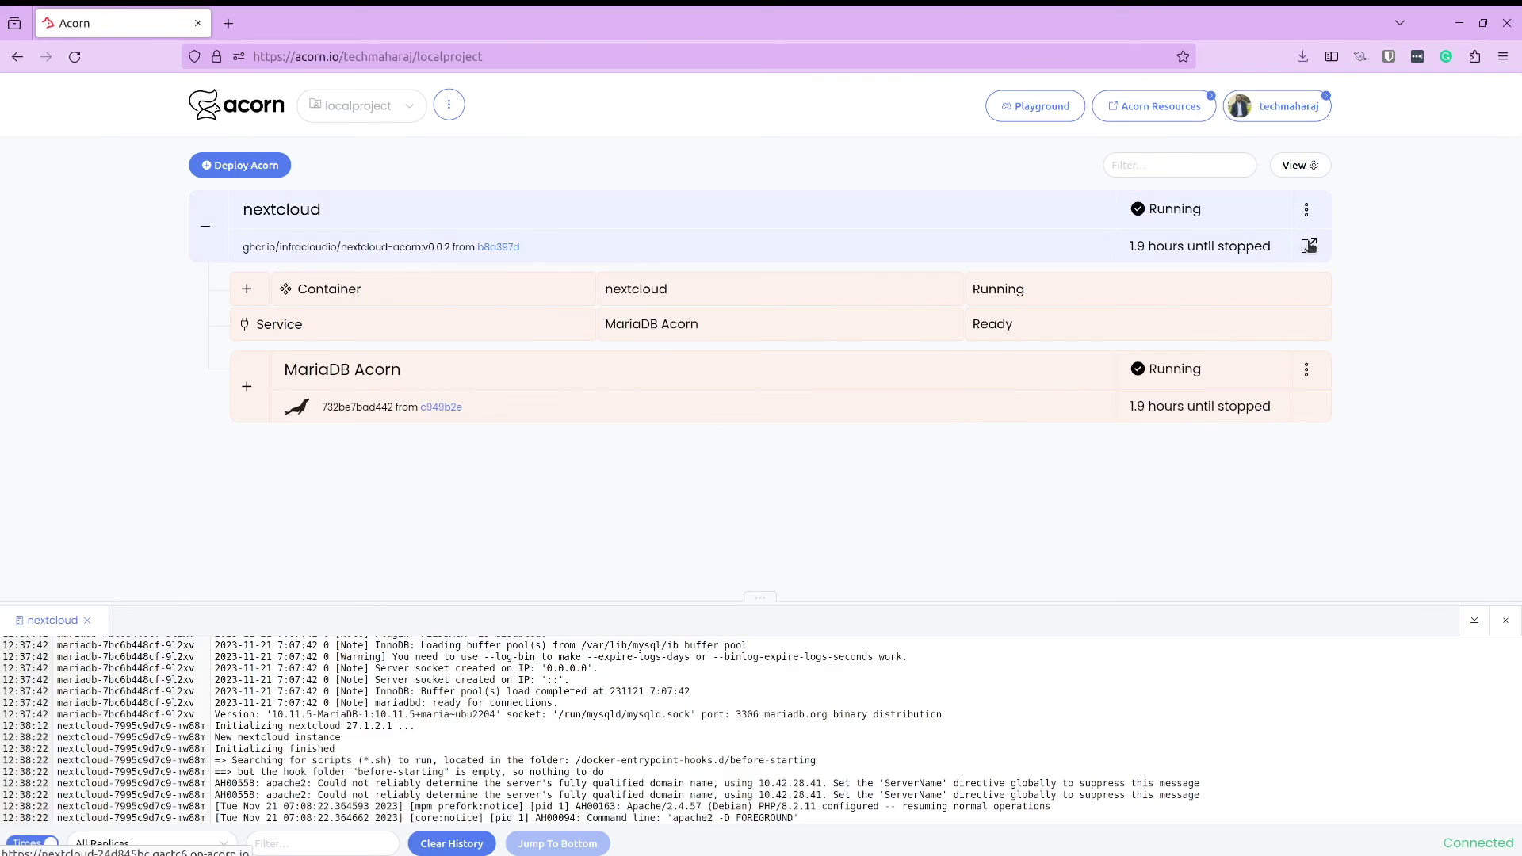
Open the running Nextcloud, install with admin username and password, then install recommended apps
click(1307, 244)
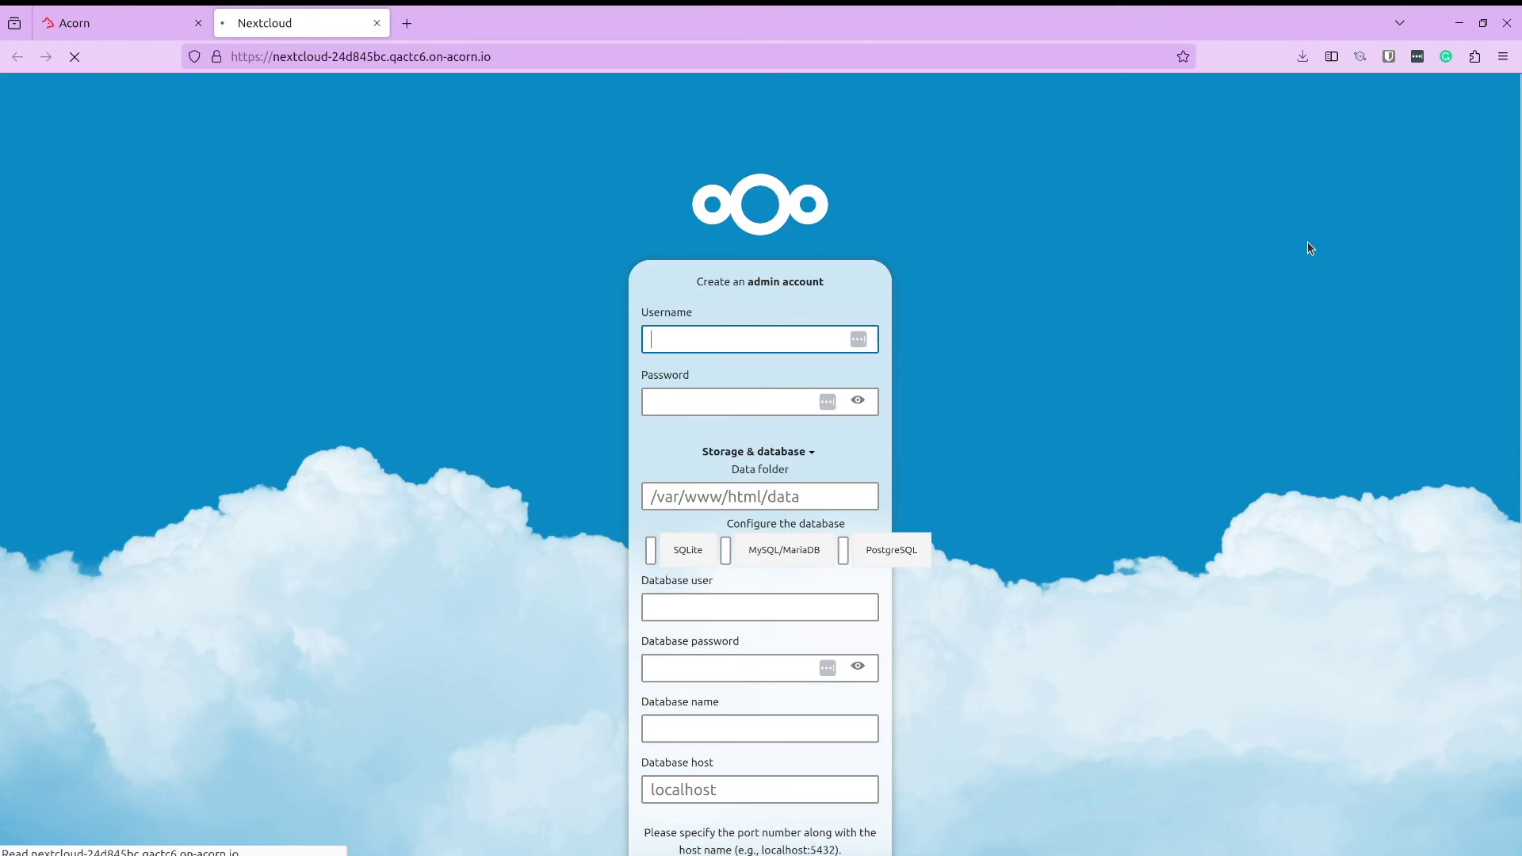
text(admin)
key(Tab)
text(adm)
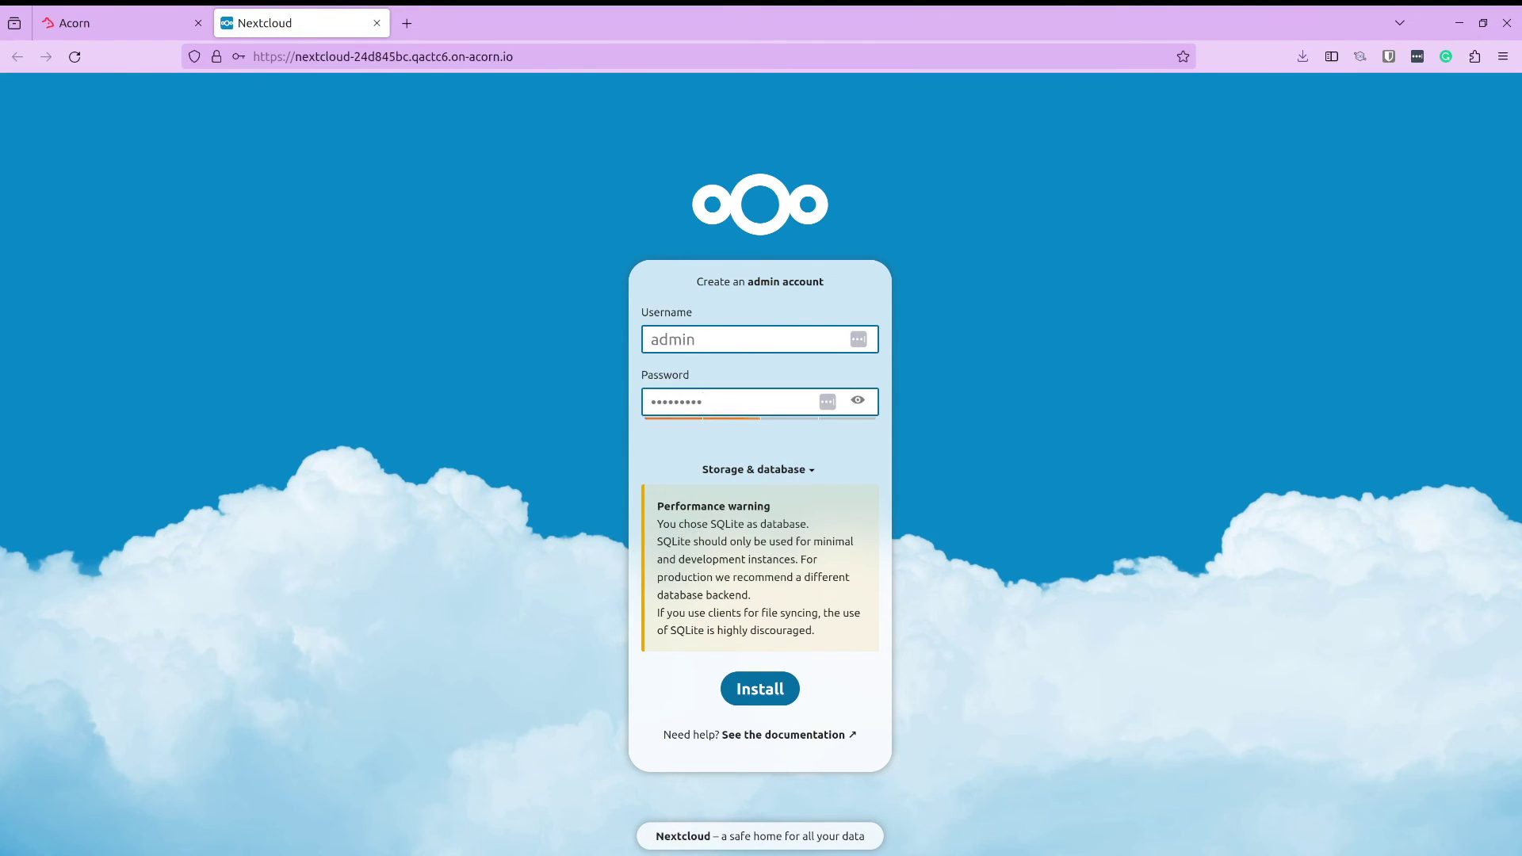
click(773, 685)
click(471, 267)
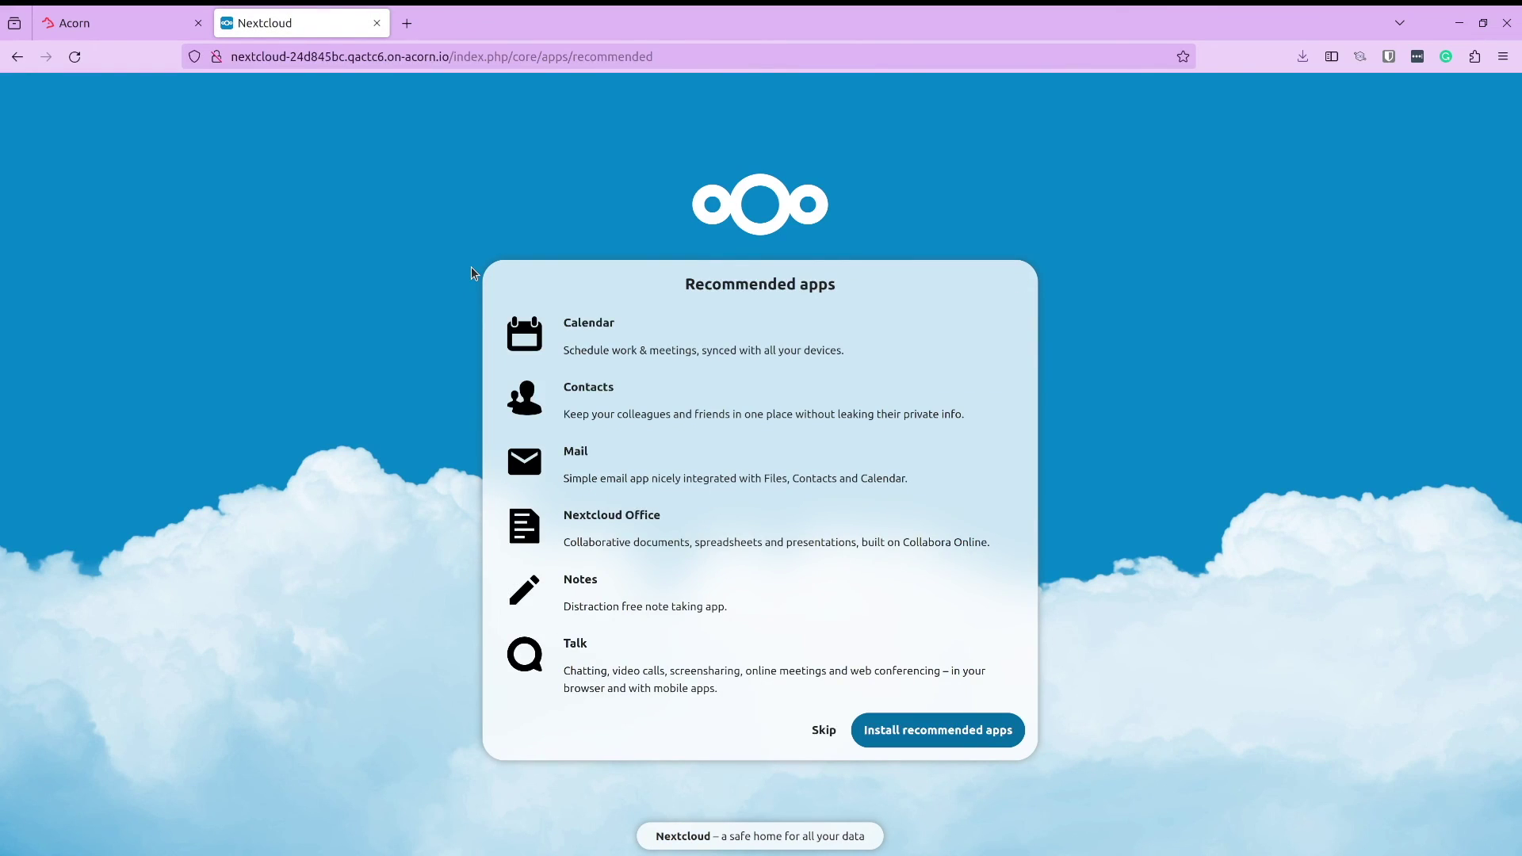
click(944, 732)
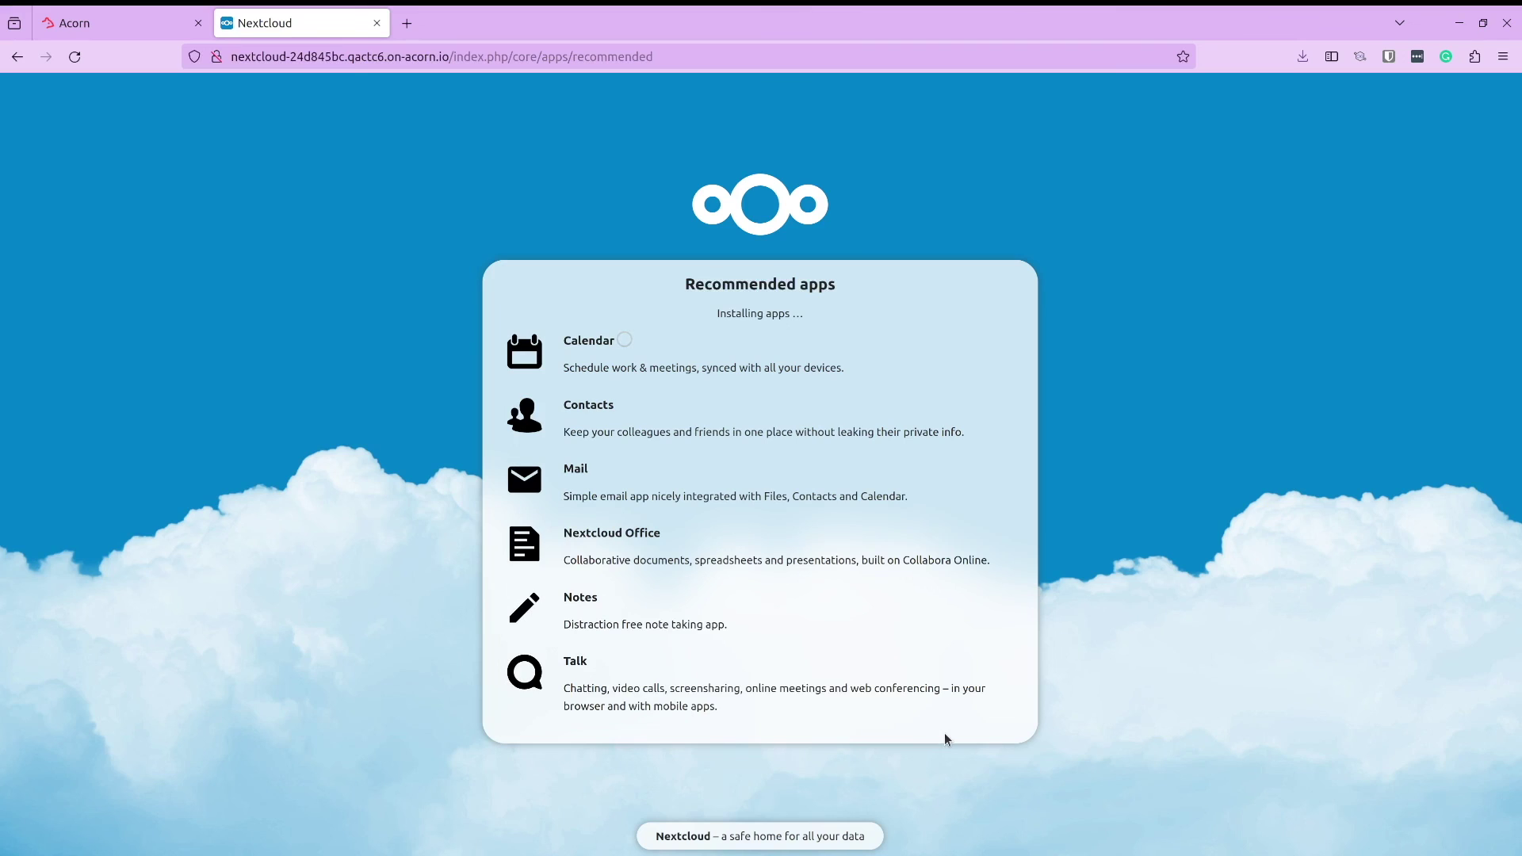